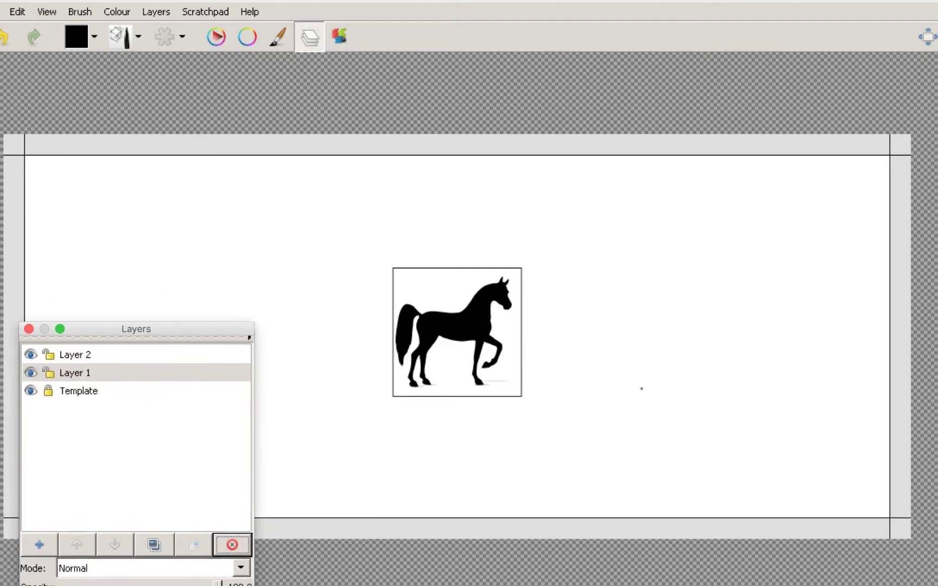
Make Layer 1 the active layer and move the Layers window off the canvas
left_click(48, 390)
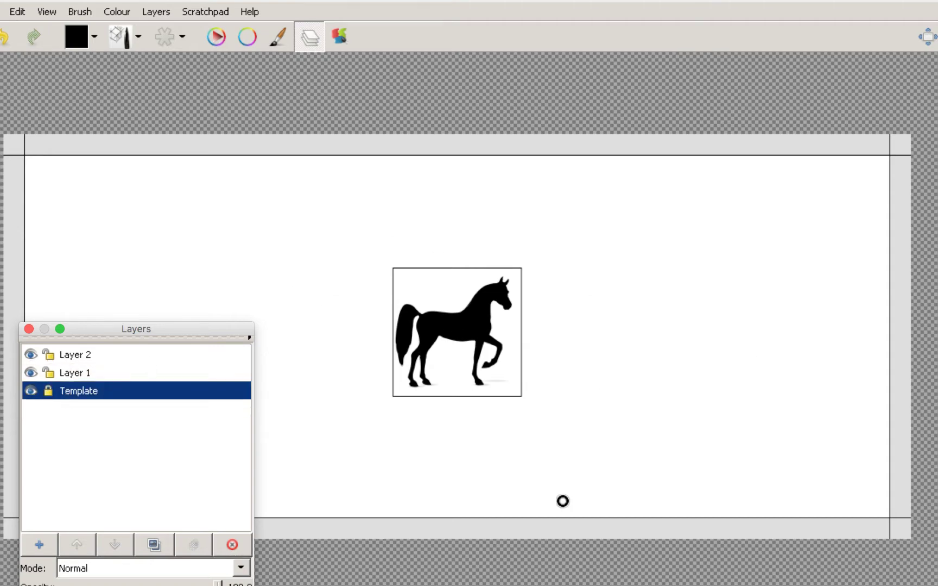
left_click(72, 372)
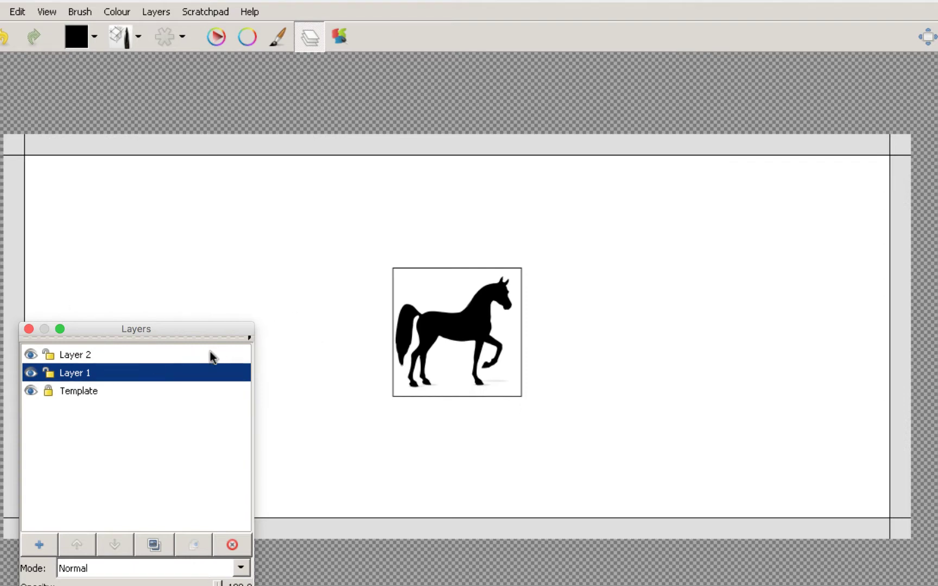
left_click_drag(227, 321, 0, 374)
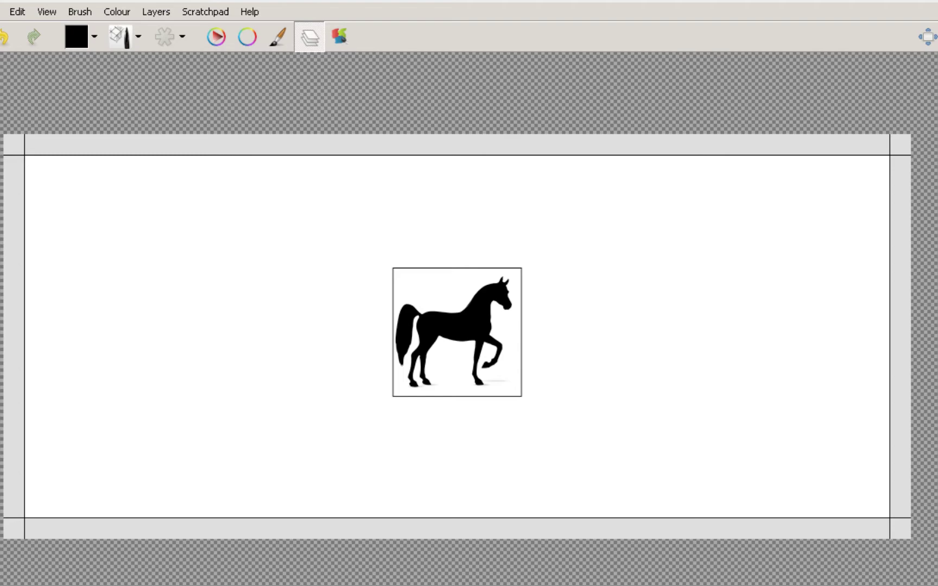
Choose the dark shading pencil from Set#2 and sketch crossing diagonals through the horse, with handwritten labels in each of the four areas
left_click(125, 36)
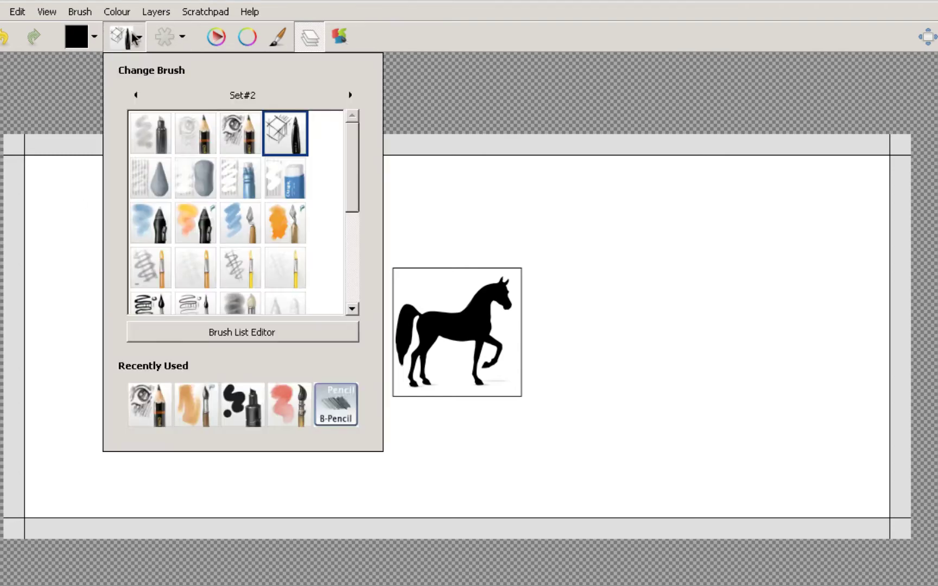
left_click(239, 134)
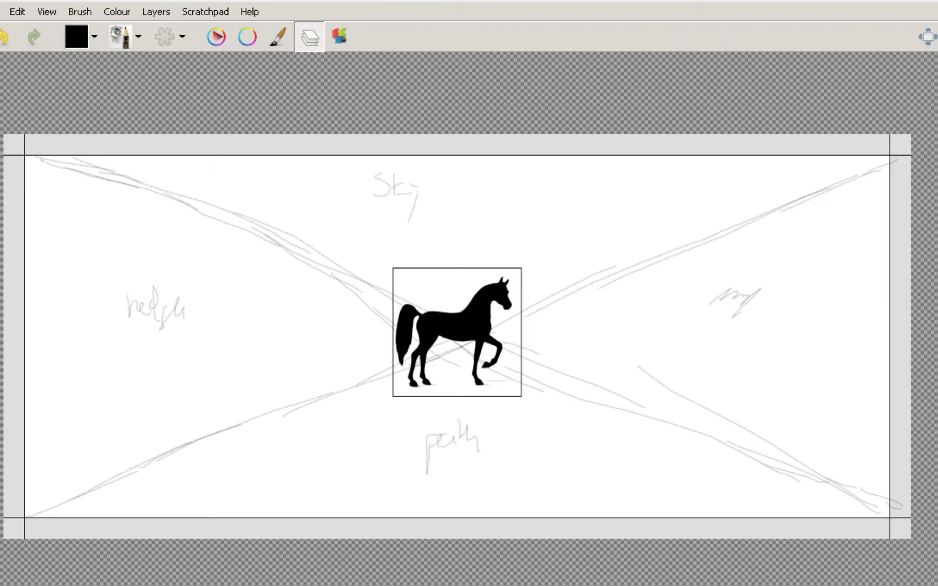
Set the painting colour to a dark golden yellow
left_click(95, 37)
left_click(202, 109)
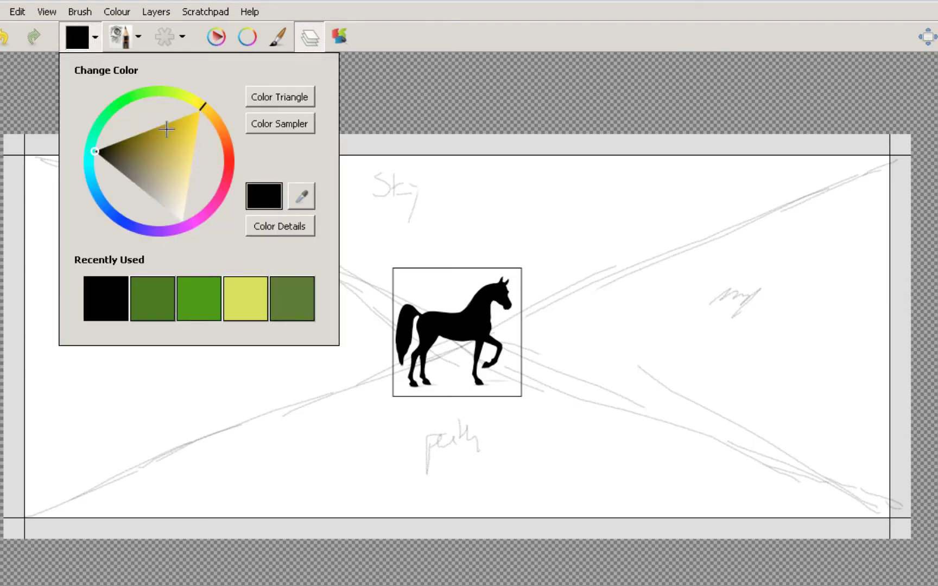
left_click_drag(166, 129, 151, 138)
Try painting the left part of the path with the blue-swatch Set#2 brush and undo the strokes
left_click(157, 37)
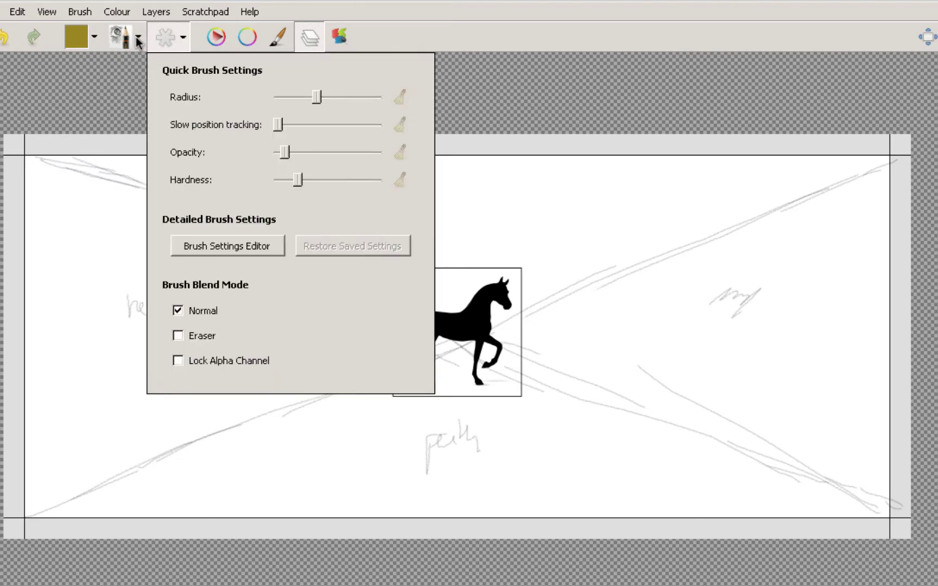
left_click(138, 36)
left_click(150, 233)
left_click_drag(227, 465, 402, 421)
mouse_move(375, 389)
left_mouse_down()
mouse_move(261, 427)
mouse_move(200, 468)
mouse_move(153, 477)
mouse_move(110, 511)
mouse_move(278, 459)
mouse_move(144, 513)
mouse_move(80, 508)
mouse_move(197, 477)
mouse_move(128, 477)
mouse_move(334, 418)
mouse_move(151, 547)
mouse_move(209, 506)
left_mouse_up()
key("Home")
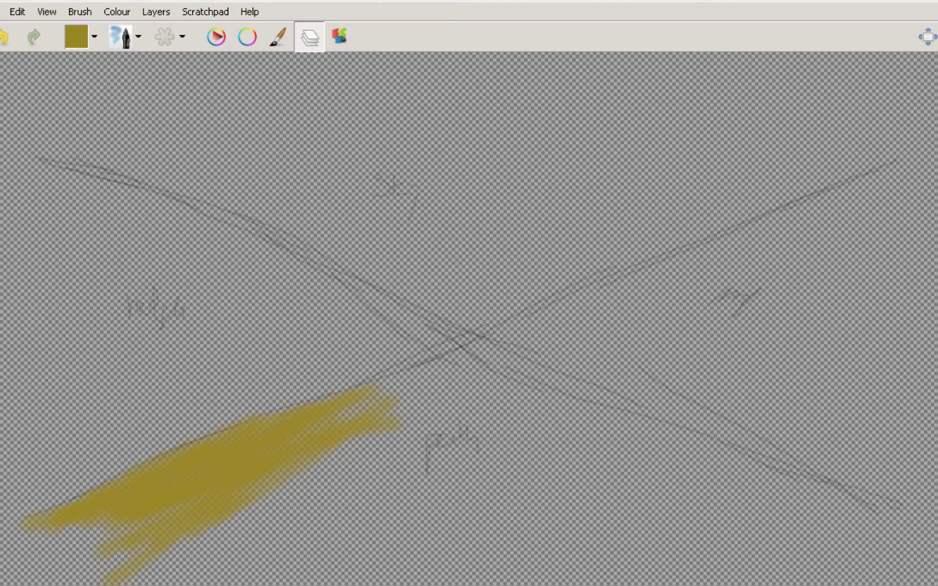
key("Home")
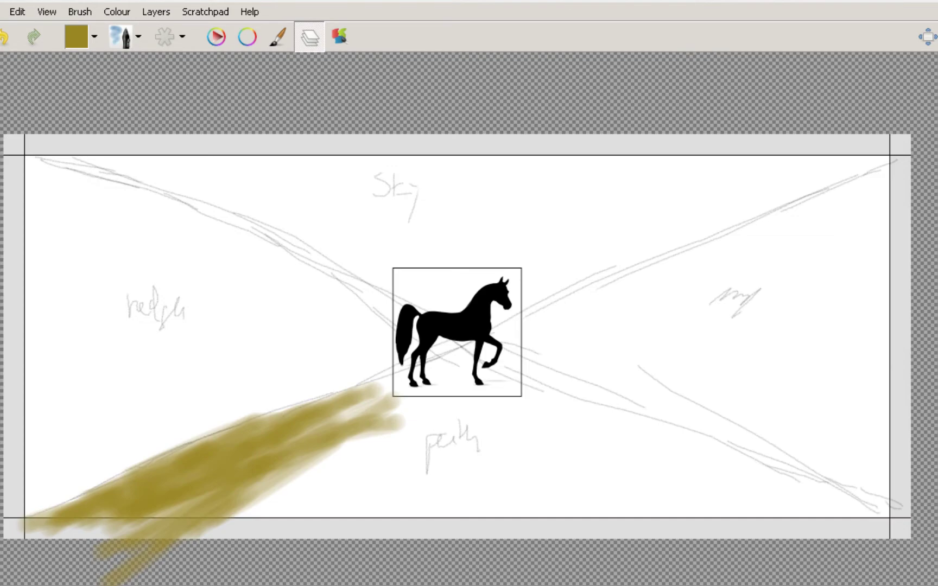
left_click(4, 37)
left_click(4, 37)
Fill the path area with dark golden yellow using the orange-swatch Set#2 paintbrush at a nearly maximum radius
left_click(123, 38)
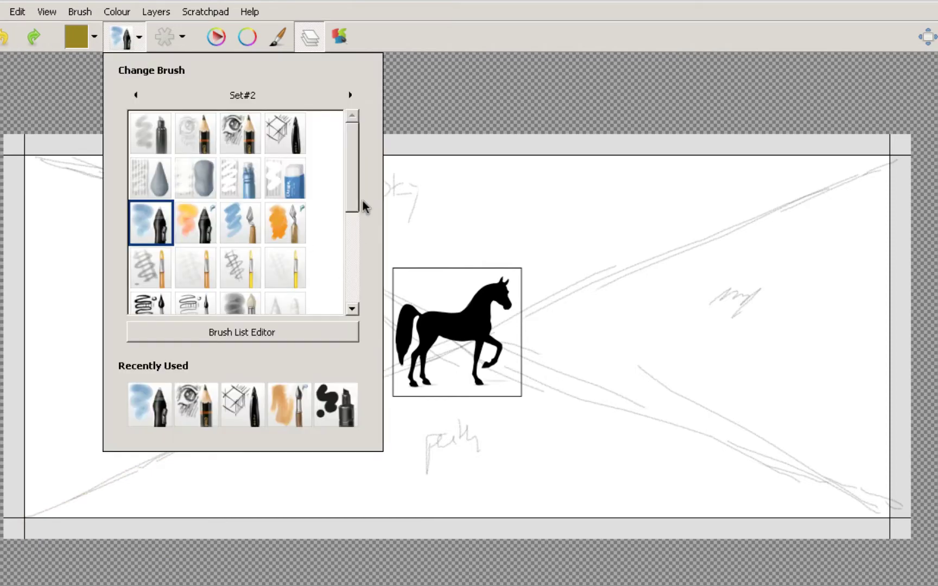
scroll(351, 182, "down", 3)
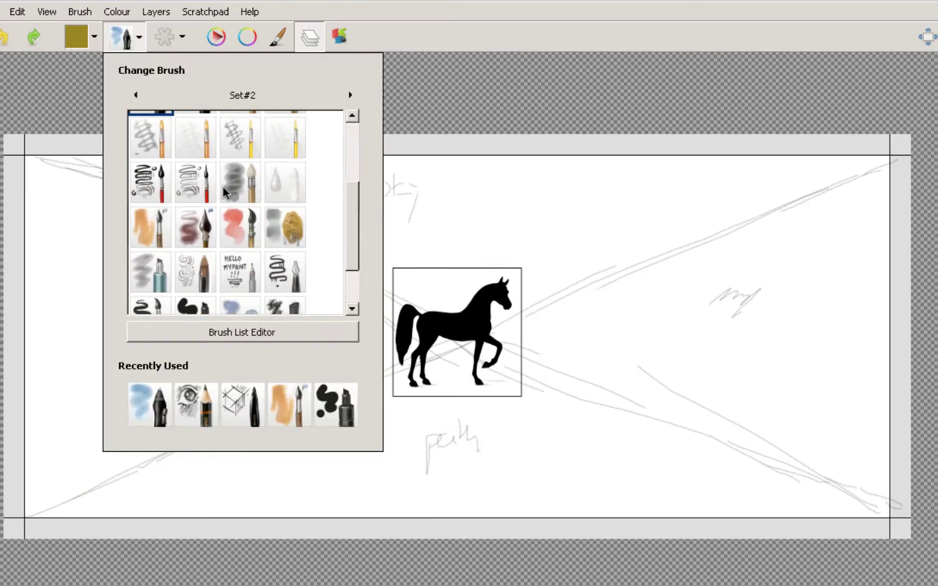
left_click(149, 230)
mouse_move(380, 422)
left_mouse_down()
mouse_move(262, 476)
mouse_move(314, 477)
left_mouse_up()
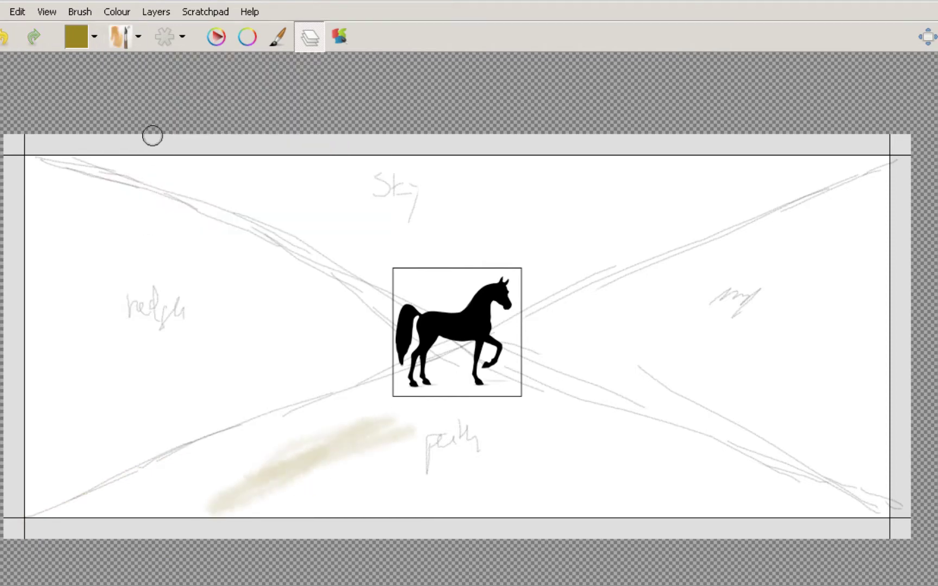
left_click(173, 39)
left_click_drag(351, 94, 379, 97)
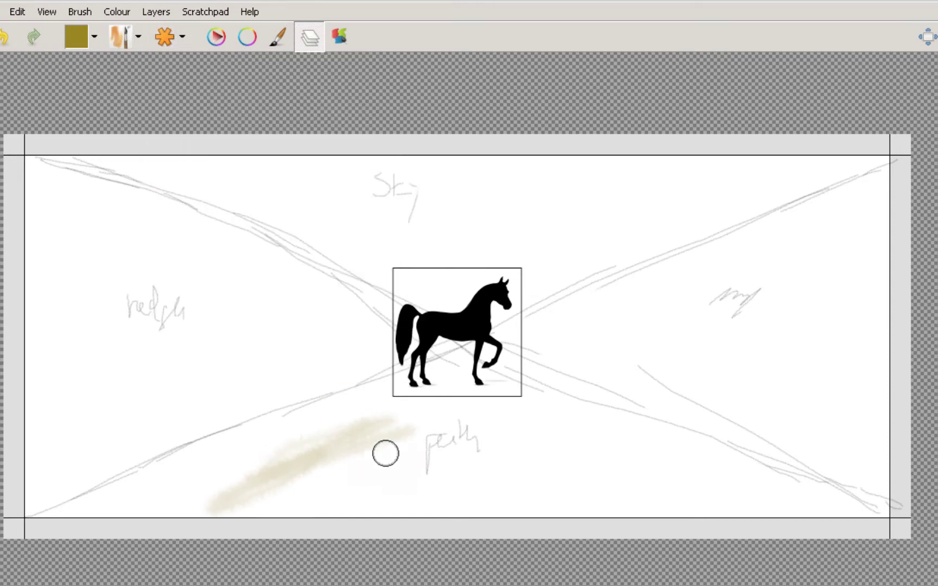
mouse_move(386, 453)
left_mouse_down()
mouse_move(343, 466)
mouse_move(412, 447)
mouse_move(203, 483)
mouse_move(126, 510)
mouse_move(408, 400)
mouse_move(352, 422)
mouse_move(552, 429)
mouse_move(474, 409)
mouse_move(468, 461)
mouse_move(503, 479)
mouse_move(456, 479)
mouse_move(636, 481)
mouse_move(393, 487)
mouse_move(473, 497)
mouse_move(362, 499)
mouse_move(546, 483)
mouse_move(432, 455)
mouse_move(444, 447)
mouse_move(602, 443)
mouse_move(448, 415)
mouse_move(461, 384)
mouse_move(589, 453)
mouse_move(840, 519)
mouse_move(629, 460)
mouse_move(740, 499)
mouse_move(684, 481)
mouse_move(743, 477)
mouse_move(599, 466)
mouse_move(384, 494)
mouse_move(190, 547)
mouse_move(356, 486)
mouse_move(338, 457)
mouse_move(130, 533)
mouse_move(88, 527)
mouse_move(160, 483)
mouse_move(365, 412)
mouse_move(383, 450)
mouse_move(217, 509)
left_mouse_up()
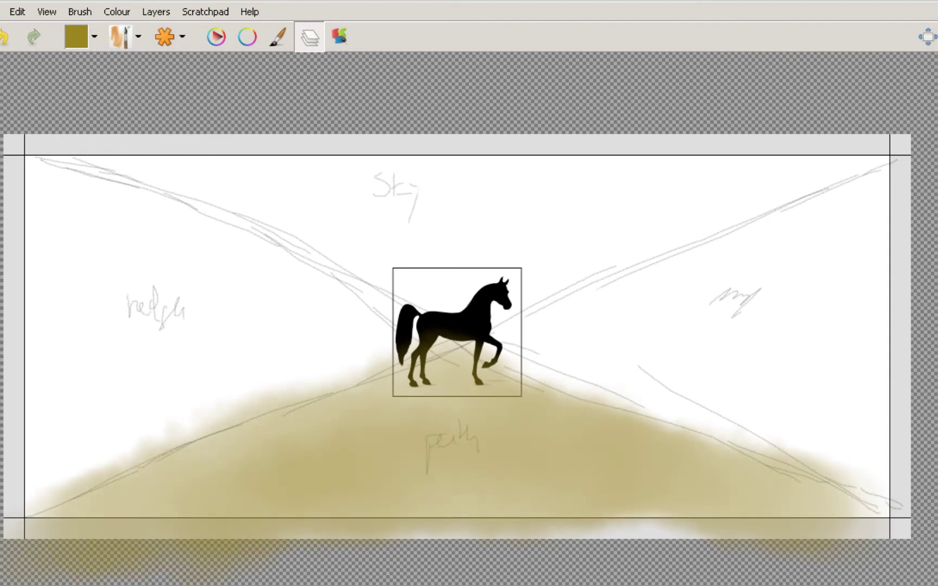
Darken the colour to olive brown and paint along the upper edges of the path
left_click(95, 36)
left_click(130, 148)
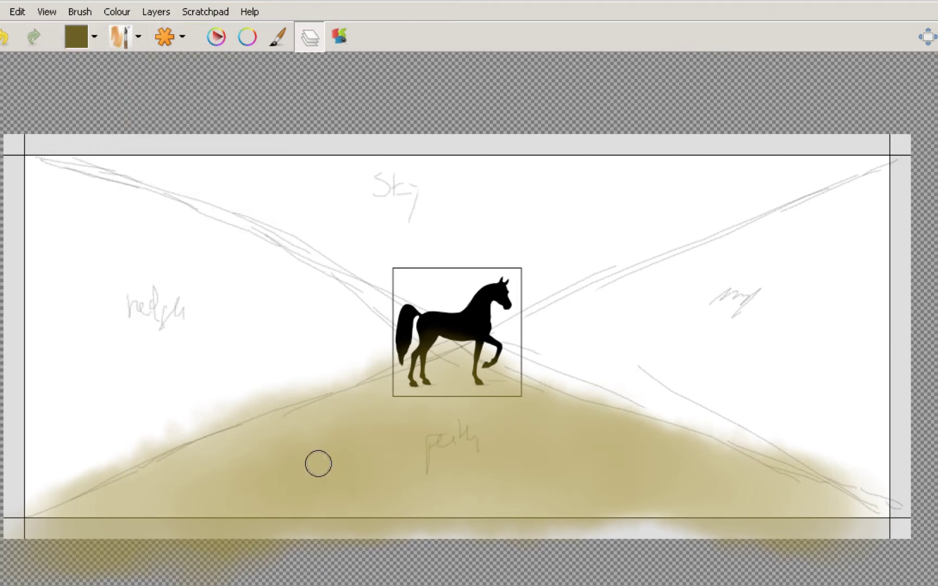
mouse_move(318, 461)
left_mouse_down()
mouse_move(341, 457)
mouse_move(138, 515)
mouse_move(245, 463)
mouse_move(123, 486)
mouse_move(84, 509)
mouse_move(329, 412)
mouse_move(398, 374)
mouse_move(516, 353)
mouse_move(789, 508)
mouse_move(843, 524)
mouse_move(787, 511)
mouse_move(863, 510)
left_mouse_up()
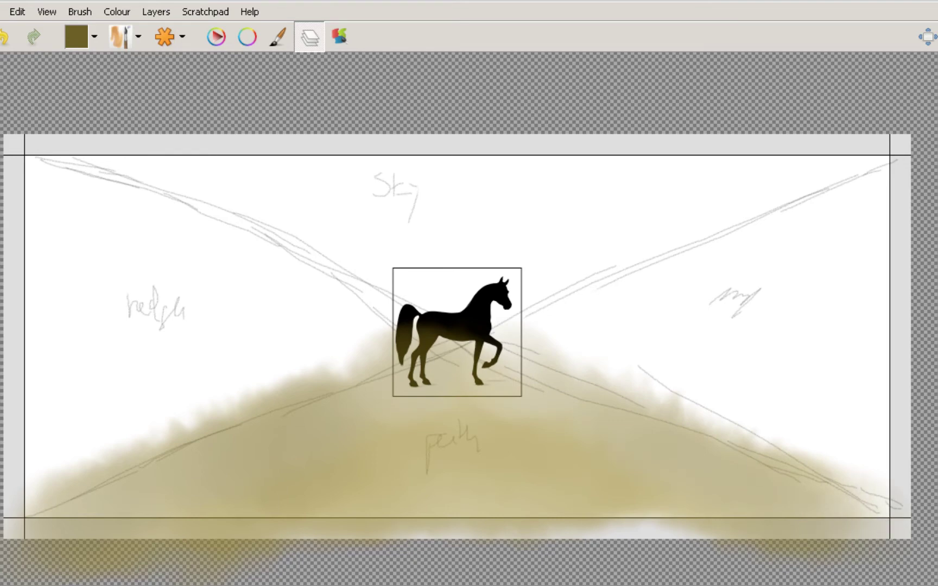
Switch to dark green and paint grassy bands along both sloping edges of the path, meeting behind the horse
left_click(86, 41)
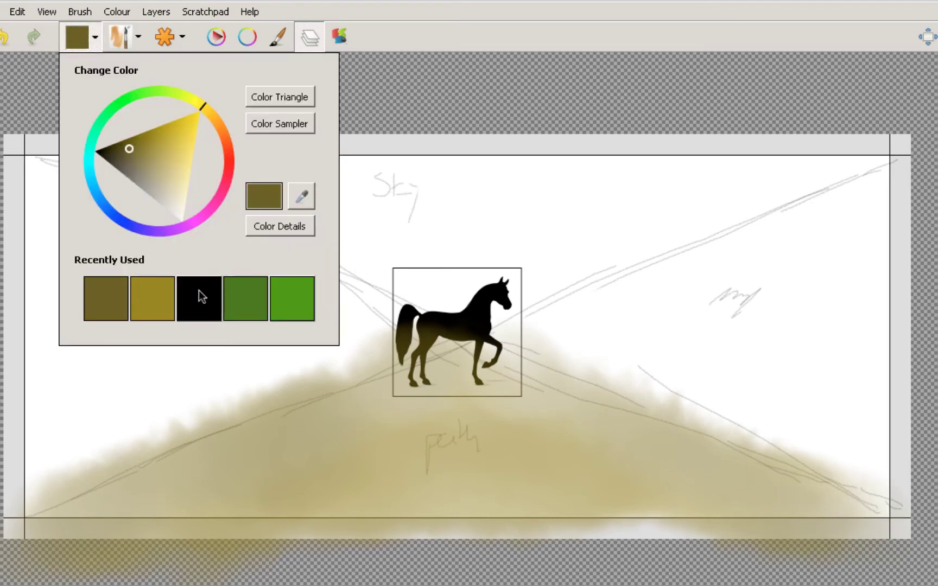
left_click(107, 105)
left_click(137, 204)
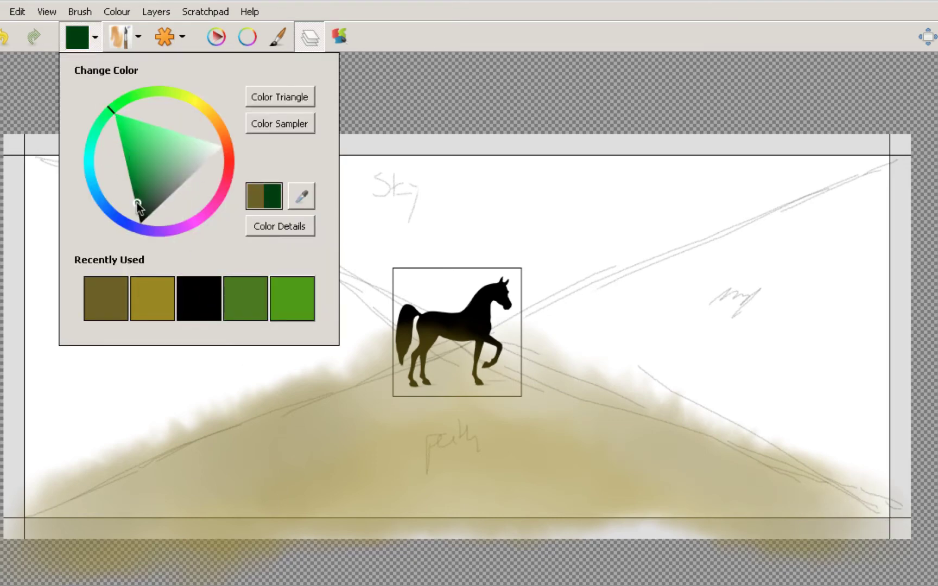
left_click(167, 40)
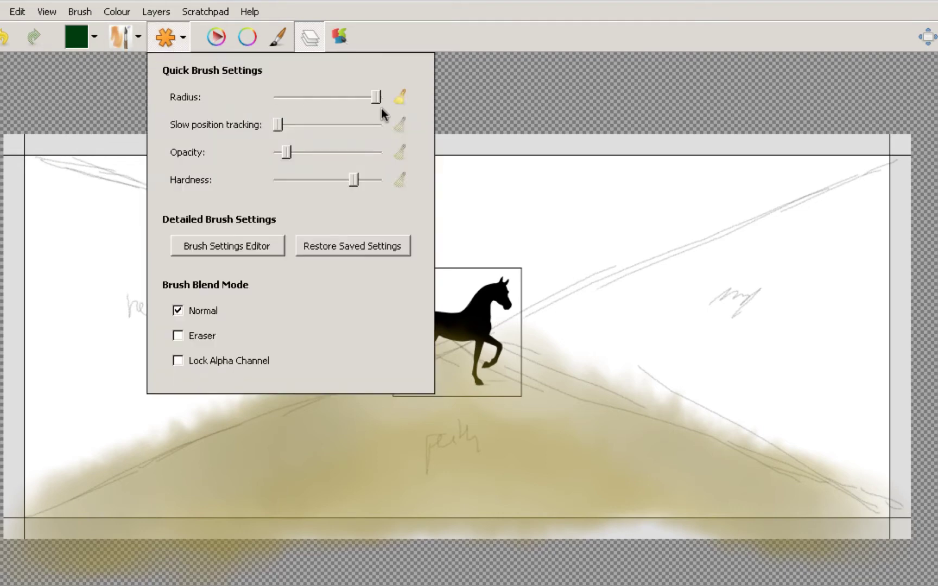
mouse_move(584, 379)
left_mouse_down()
mouse_move(582, 368)
mouse_move(552, 382)
mouse_move(699, 433)
mouse_move(837, 456)
mouse_move(750, 448)
mouse_move(854, 499)
mouse_move(709, 431)
mouse_move(496, 373)
mouse_move(628, 400)
mouse_move(833, 492)
mouse_move(801, 428)
left_mouse_up()
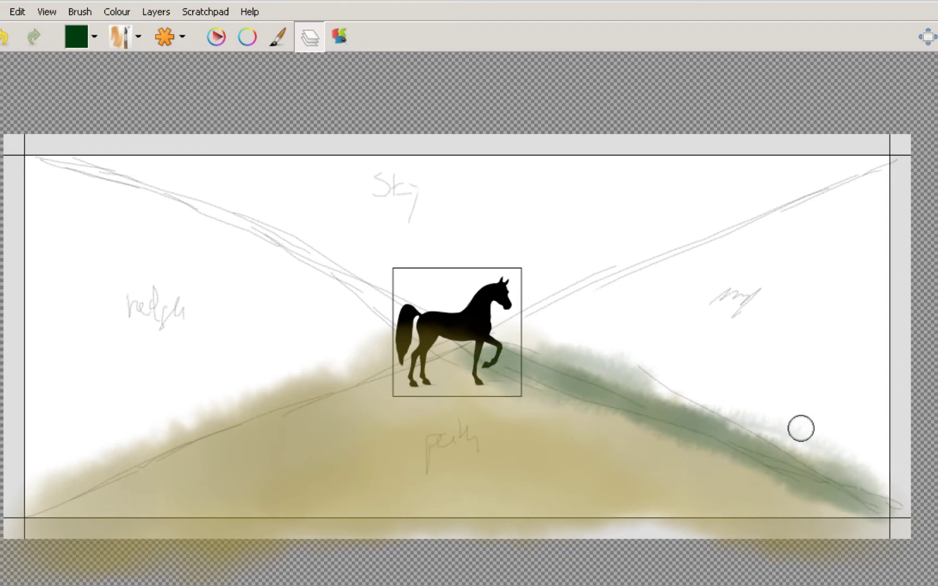
mouse_move(138, 437)
left_mouse_down()
mouse_move(57, 476)
mouse_move(54, 494)
mouse_move(155, 443)
mouse_move(146, 457)
mouse_move(365, 364)
mouse_move(373, 375)
mouse_move(416, 354)
mouse_move(33, 498)
mouse_move(60, 466)
mouse_move(37, 497)
mouse_move(68, 474)
mouse_move(29, 479)
left_mouse_up()
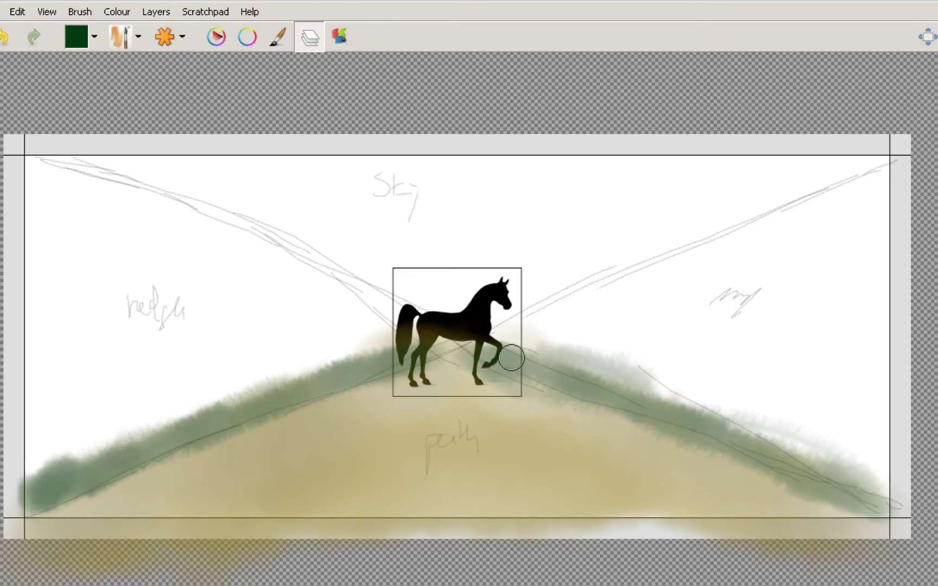
mouse_move(526, 364)
left_mouse_down()
mouse_move(458, 348)
mouse_move(496, 358)
left_mouse_up()
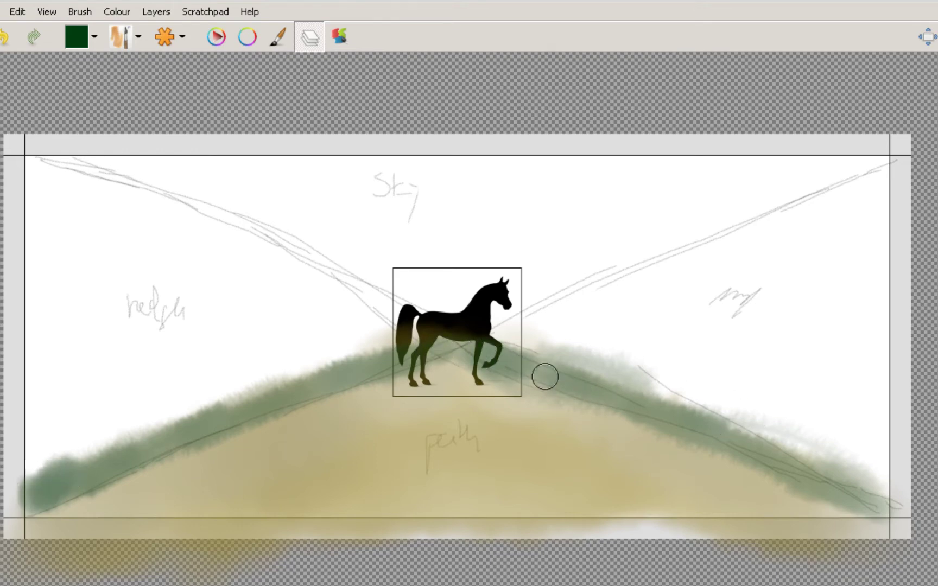
mouse_move(545, 376)
left_mouse_down()
mouse_move(690, 407)
mouse_move(791, 452)
mouse_move(716, 439)
mouse_move(837, 496)
mouse_move(870, 501)
left_mouse_up()
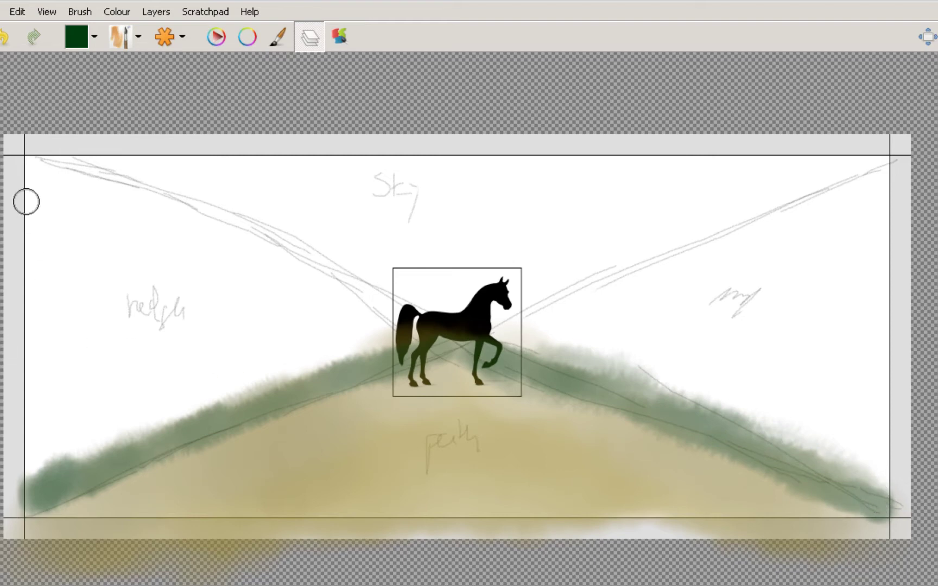
Outline and fill the triangular hedge areas on both sides of the horse with dark green
mouse_move(27, 202)
left_mouse_down()
mouse_move(29, 255)
mouse_move(36, 205)
mouse_move(42, 353)
mouse_move(31, 476)
mouse_move(38, 413)
mouse_move(49, 474)
mouse_move(27, 472)
mouse_move(32, 485)
mouse_move(40, 451)
mouse_move(224, 412)
mouse_move(71, 460)
mouse_move(78, 475)
mouse_move(182, 420)
mouse_move(251, 405)
mouse_move(324, 357)
mouse_move(377, 353)
mouse_move(275, 389)
mouse_move(332, 361)
mouse_move(420, 348)
mouse_move(391, 342)
mouse_move(400, 338)
mouse_move(376, 318)
mouse_move(389, 321)
mouse_move(285, 287)
mouse_move(415, 339)
mouse_move(287, 278)
mouse_move(424, 338)
mouse_move(306, 276)
mouse_move(435, 330)
mouse_move(271, 268)
mouse_move(331, 286)
mouse_move(254, 242)
mouse_move(82, 177)
mouse_move(66, 184)
mouse_move(125, 187)
mouse_move(54, 194)
mouse_move(70, 254)
mouse_move(62, 257)
mouse_move(54, 396)
mouse_move(59, 376)
mouse_move(60, 430)
mouse_move(76, 447)
mouse_move(57, 430)
mouse_move(176, 428)
mouse_move(306, 389)
mouse_move(350, 365)
left_mouse_up()
mouse_move(547, 337)
left_mouse_down()
mouse_move(543, 303)
mouse_move(901, 145)
left_mouse_up()
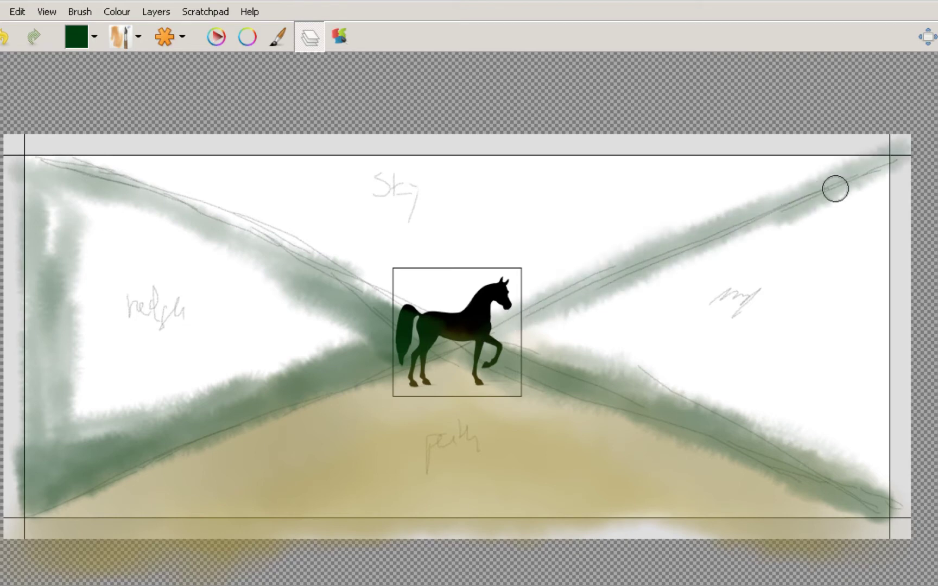
mouse_move(494, 330)
left_mouse_down()
mouse_move(538, 311)
mouse_move(517, 334)
mouse_move(572, 363)
mouse_move(570, 350)
mouse_move(550, 341)
mouse_move(576, 369)
mouse_move(574, 353)
mouse_move(589, 366)
mouse_move(705, 386)
mouse_move(777, 444)
mouse_move(830, 462)
mouse_move(800, 450)
mouse_move(818, 447)
mouse_move(848, 485)
mouse_move(882, 368)
mouse_move(871, 419)
mouse_move(871, 357)
mouse_move(863, 399)
mouse_move(878, 350)
mouse_move(874, 194)
mouse_move(863, 262)
mouse_move(860, 214)
mouse_move(879, 193)
mouse_move(876, 272)
mouse_move(880, 235)
mouse_move(890, 311)
mouse_move(876, 387)
mouse_move(882, 486)
mouse_move(883, 430)
mouse_move(852, 443)
mouse_move(801, 404)
mouse_move(758, 401)
mouse_move(747, 426)
mouse_move(755, 396)
mouse_move(744, 413)
mouse_move(741, 402)
mouse_move(680, 400)
mouse_move(692, 372)
mouse_move(781, 424)
mouse_move(816, 431)
mouse_move(783, 337)
mouse_move(811, 337)
mouse_move(824, 359)
mouse_move(849, 267)
mouse_move(841, 399)
mouse_move(826, 379)
mouse_move(804, 278)
mouse_move(836, 292)
mouse_move(822, 281)
mouse_move(841, 213)
mouse_move(771, 229)
mouse_move(798, 208)
mouse_move(837, 205)
mouse_move(727, 258)
mouse_move(571, 313)
mouse_move(618, 323)
mouse_move(652, 356)
mouse_move(618, 341)
mouse_move(705, 316)
mouse_move(680, 298)
mouse_move(693, 261)
mouse_move(601, 348)
mouse_move(747, 367)
mouse_move(754, 381)
mouse_move(763, 339)
mouse_move(695, 289)
mouse_move(789, 318)
mouse_move(720, 381)
mouse_move(788, 334)
left_mouse_up()
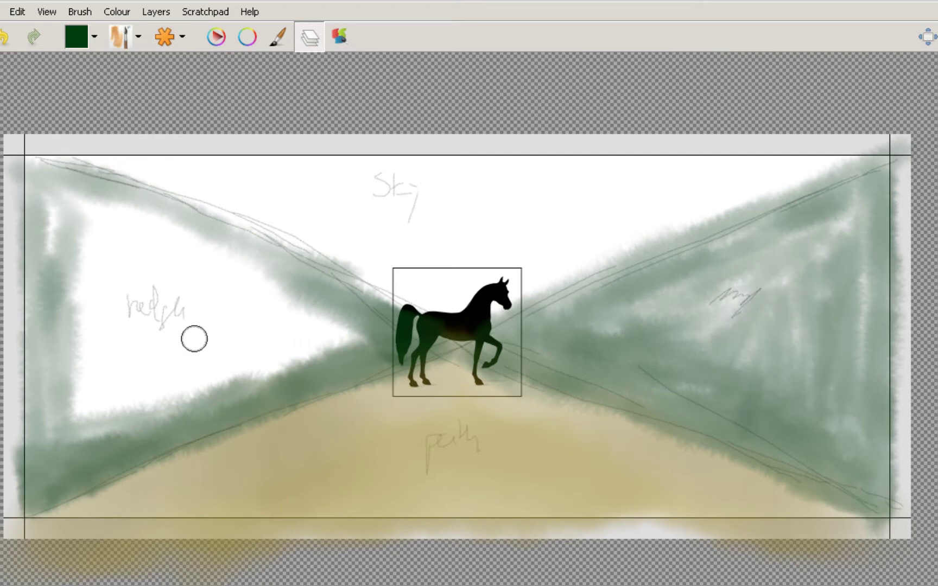
mouse_move(195, 338)
left_mouse_down()
mouse_move(239, 376)
mouse_move(106, 373)
mouse_move(77, 391)
mouse_move(82, 403)
mouse_move(139, 366)
mouse_move(58, 356)
mouse_move(229, 339)
mouse_move(241, 320)
mouse_move(176, 313)
mouse_move(240, 319)
mouse_move(130, 294)
mouse_move(199, 293)
mouse_move(162, 279)
mouse_move(245, 270)
mouse_move(96, 249)
mouse_move(182, 239)
mouse_move(117, 224)
mouse_move(120, 217)
mouse_move(192, 250)
mouse_move(220, 274)
mouse_move(326, 318)
mouse_move(329, 337)
mouse_move(309, 275)
mouse_move(252, 250)
mouse_move(268, 244)
mouse_move(298, 259)
mouse_move(173, 243)
mouse_move(86, 217)
mouse_move(55, 190)
mouse_move(73, 410)
mouse_move(99, 416)
mouse_move(270, 374)
mouse_move(139, 312)
mouse_move(88, 354)
mouse_move(70, 322)
mouse_move(157, 312)
mouse_move(188, 271)
left_mouse_up()
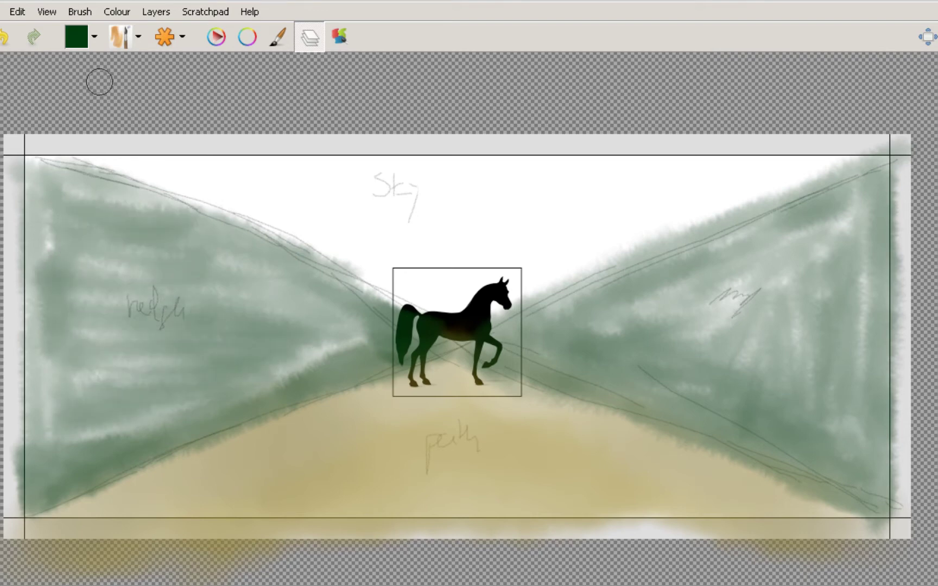
Paint black shadows along the bases of both hedges where they meet the path
left_click(77, 36)
left_click(255, 292)
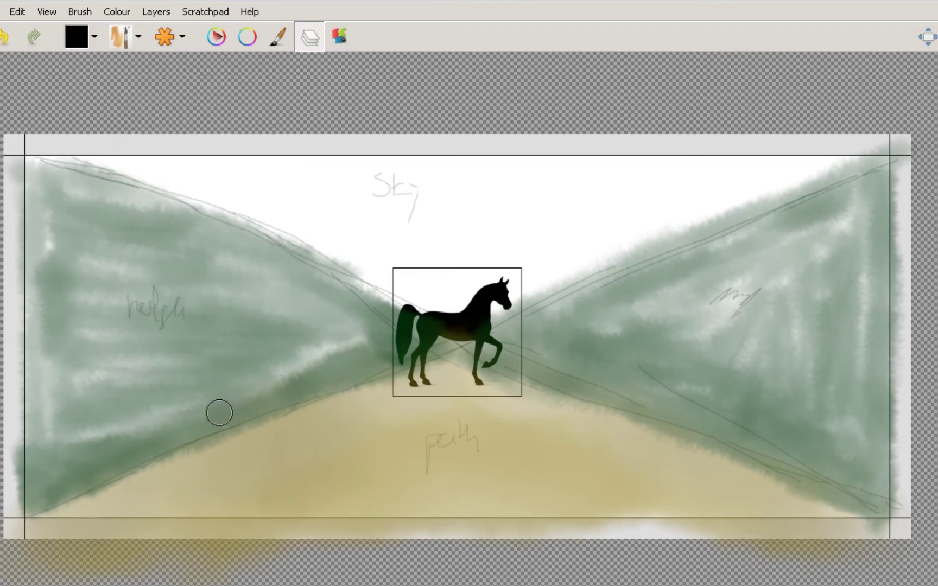
mouse_move(219, 413)
left_mouse_down()
mouse_move(226, 417)
mouse_move(20, 513)
left_mouse_up()
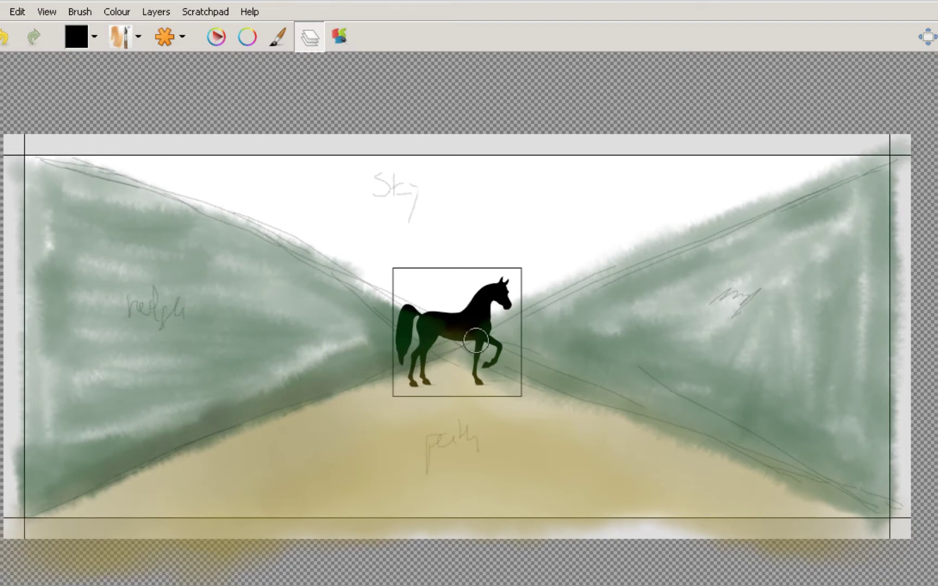
mouse_move(529, 371)
left_mouse_down()
mouse_move(628, 393)
mouse_move(579, 388)
mouse_move(820, 492)
left_mouse_up()
Try a stronger black shadow stroke at the base of the left hedge and undo it
left_click(166, 36)
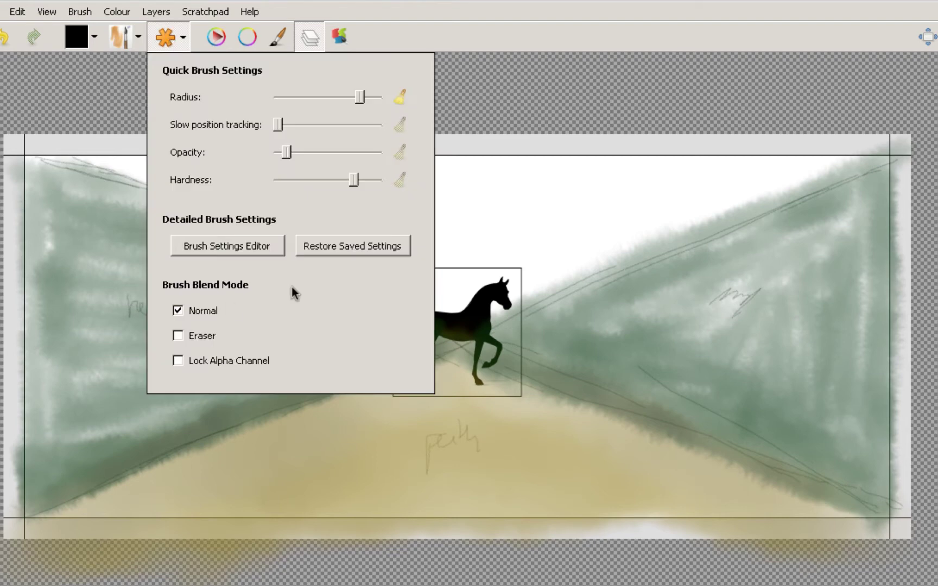
left_click_drag(139, 456, 206, 419)
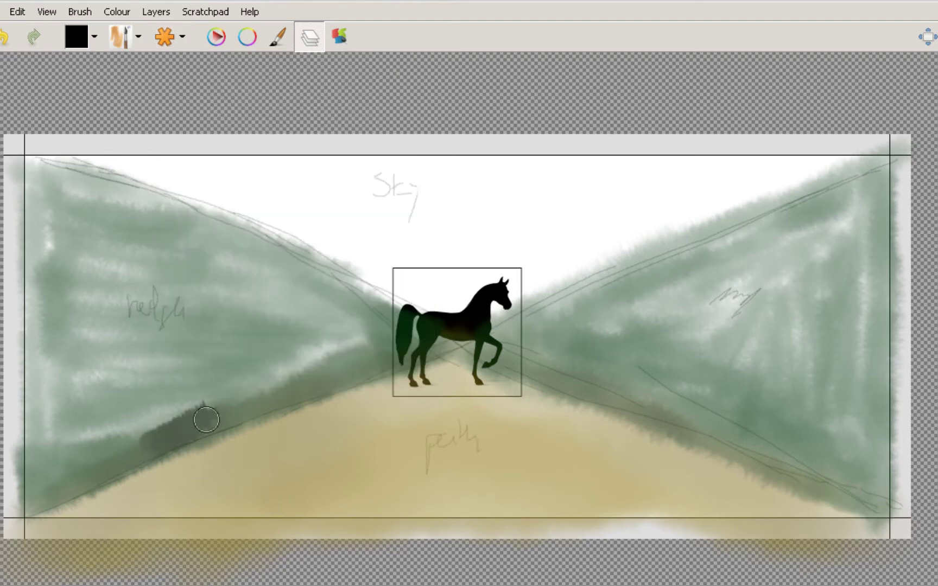
left_click(10, 42)
Return to the recent dark green and paint denser foliage over the left hedge, from its base to its upper edge
left_click(76, 37)
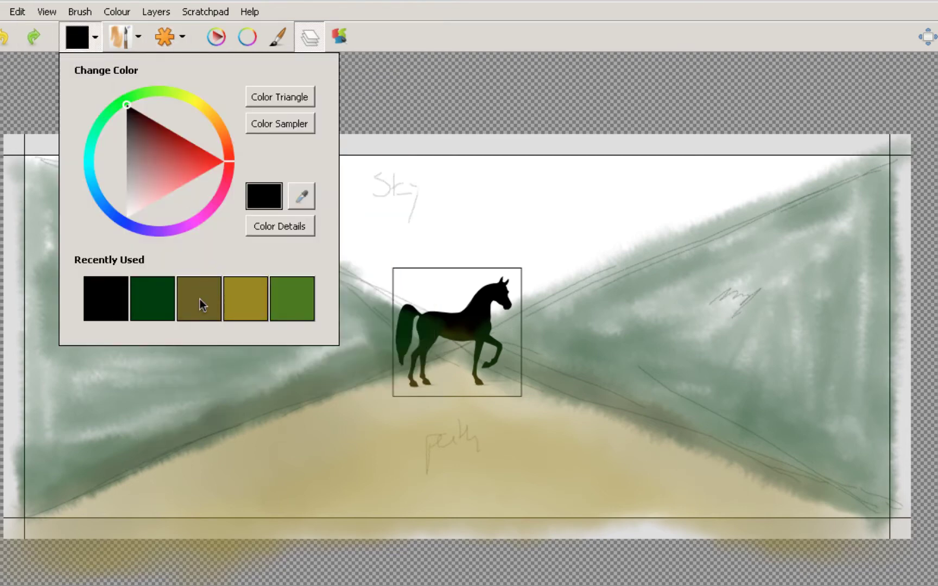
left_click(152, 298)
mouse_move(82, 447)
left_mouse_down()
mouse_move(254, 401)
mouse_move(235, 404)
mouse_move(404, 334)
left_mouse_up()
mouse_move(52, 163)
left_mouse_down()
mouse_move(264, 252)
mouse_move(385, 321)
mouse_move(373, 322)
left_mouse_up()
mouse_move(26, 198)
left_mouse_down()
mouse_move(119, 207)
mouse_move(372, 325)
mouse_move(240, 395)
mouse_move(119, 398)
mouse_move(80, 447)
mouse_move(32, 468)
mouse_move(119, 392)
mouse_move(125, 404)
mouse_move(295, 350)
mouse_move(286, 298)
mouse_move(42, 193)
mouse_move(20, 157)
mouse_move(136, 197)
mouse_move(297, 276)
mouse_move(98, 243)
mouse_move(90, 224)
mouse_move(137, 272)
mouse_move(283, 310)
mouse_move(57, 389)
mouse_move(71, 391)
mouse_move(57, 356)
mouse_move(207, 312)
mouse_move(33, 249)
mouse_move(101, 277)
left_mouse_up()
left_click(121, 38)
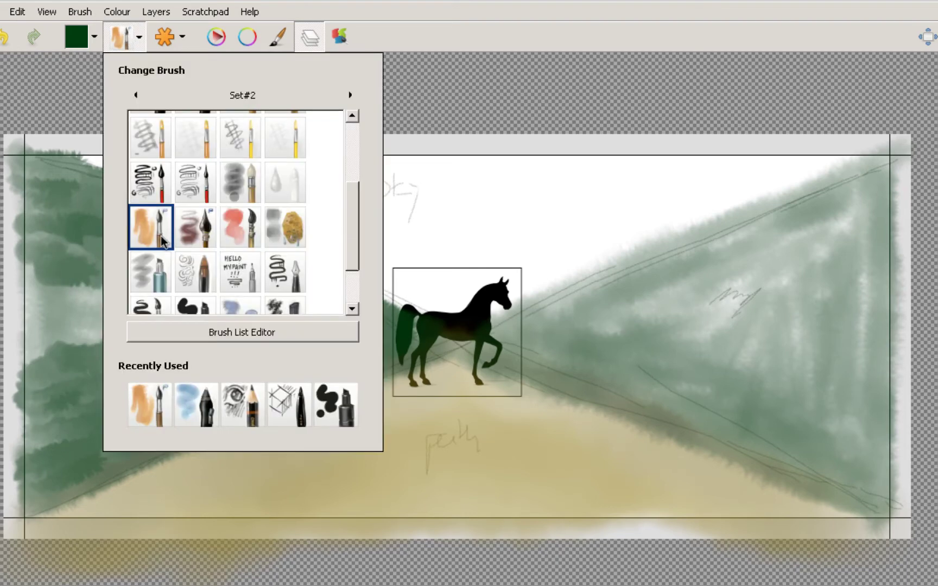
left_click_drag(41, 294, 109, 287)
Try the leaves brush from the Experimental set with a short stroke in the sky and undo it
left_click(111, 38)
scroll(353, 272, "down", 1)
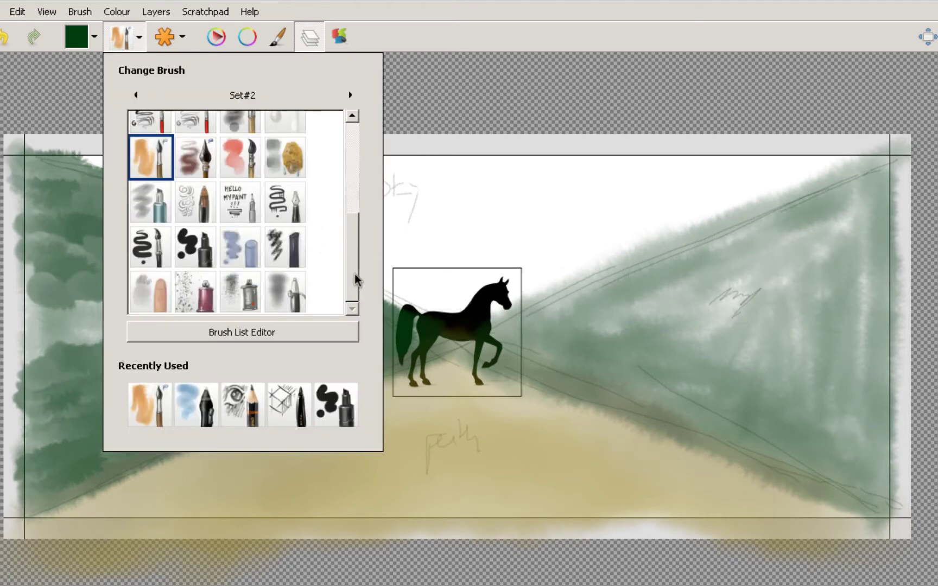
left_click(350, 96)
left_click(350, 95)
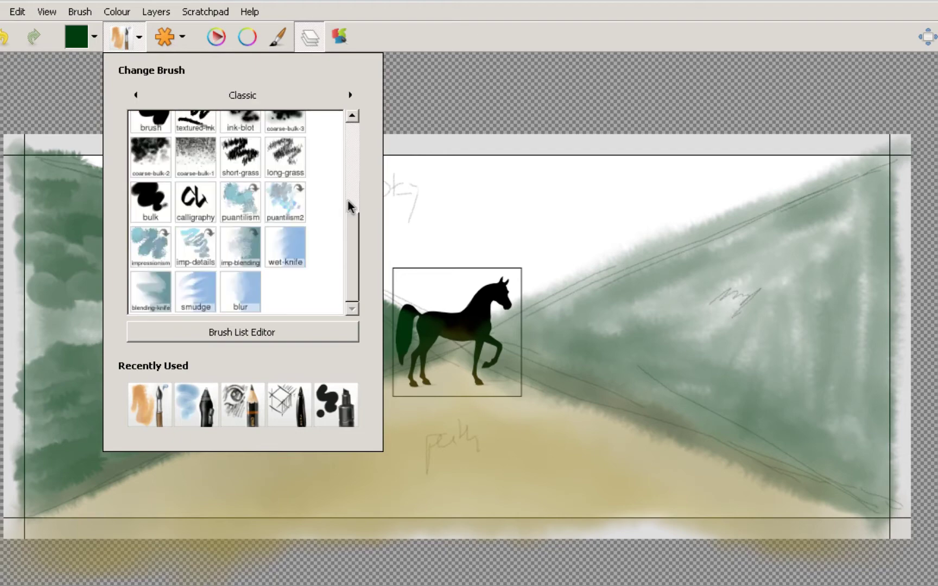
mouse_move(348, 201)
left_mouse_down()
mouse_move(349, 257)
mouse_move(347, 178)
mouse_move(352, 241)
left_mouse_up()
left_click(350, 96)
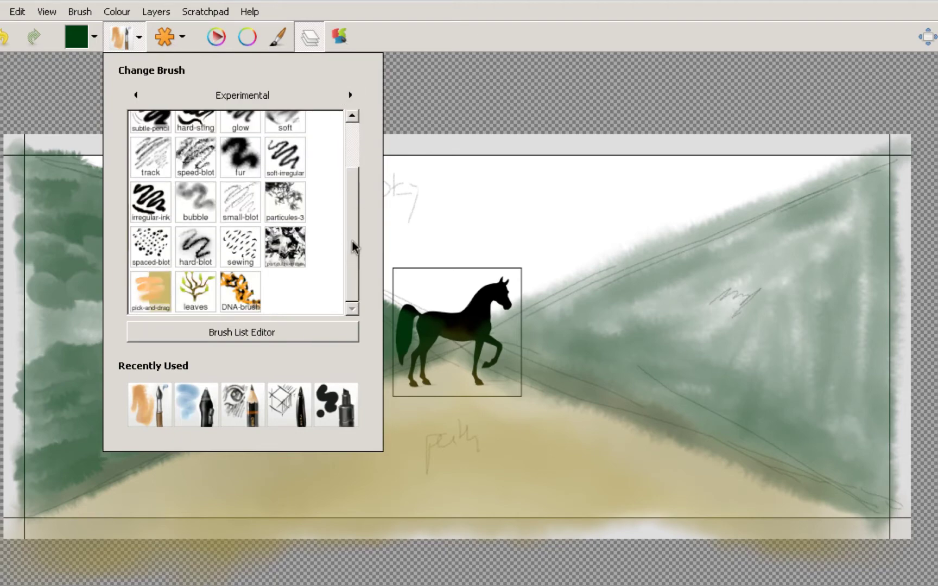
left_click(196, 291)
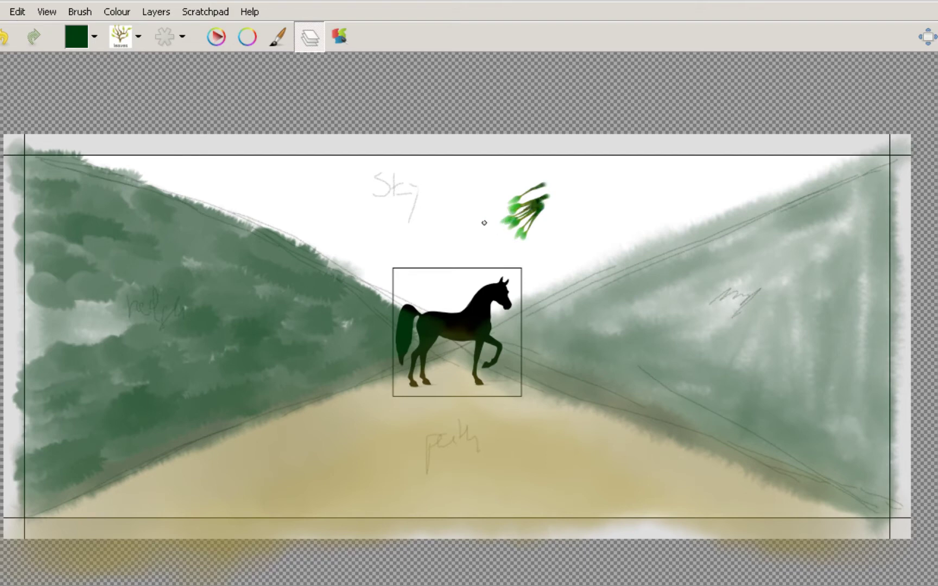
left_click(4, 38)
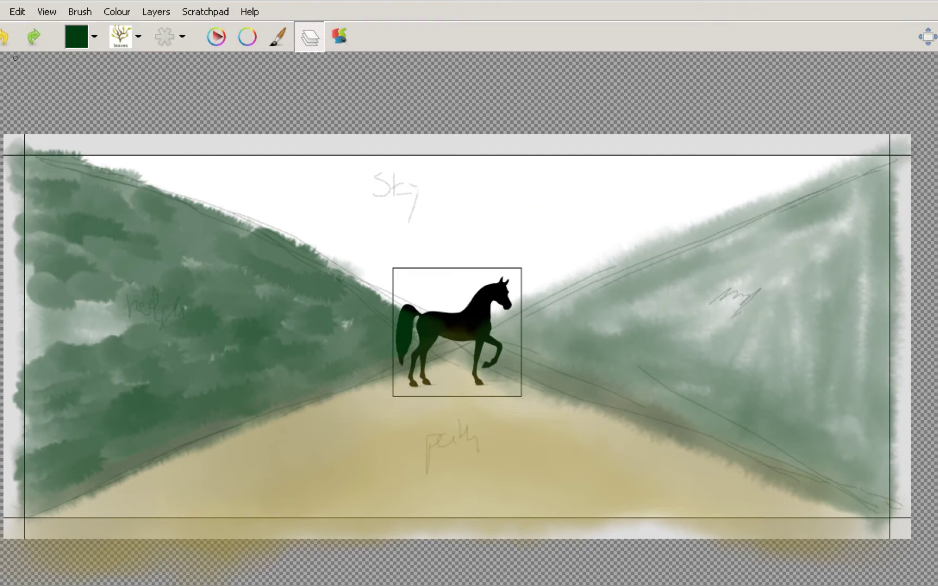
Return to the previously used foliage brush and cover the whole left hedge with dense dark green
left_click(117, 35)
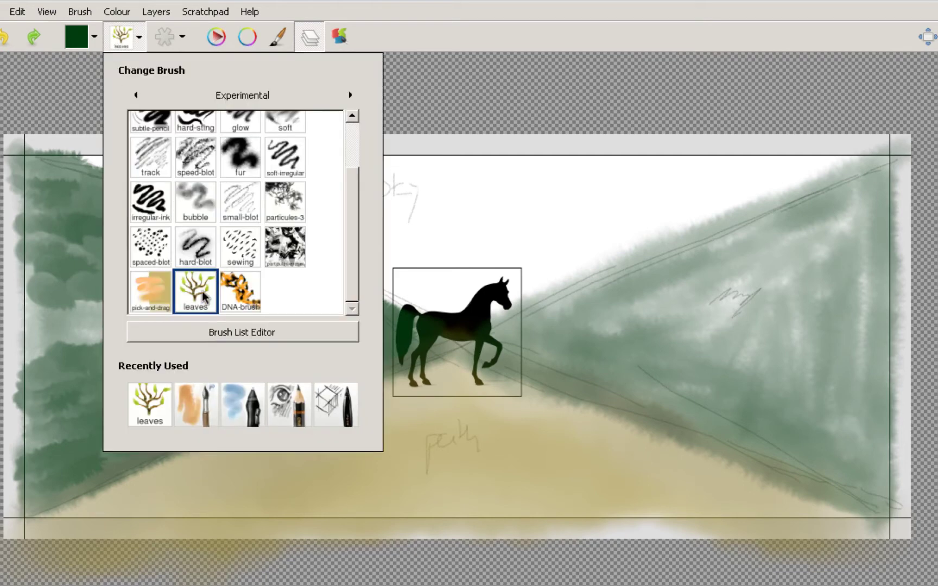
left_click(215, 391)
mouse_move(103, 310)
left_mouse_down()
mouse_move(117, 327)
mouse_move(42, 326)
mouse_move(40, 307)
mouse_move(103, 294)
left_mouse_up()
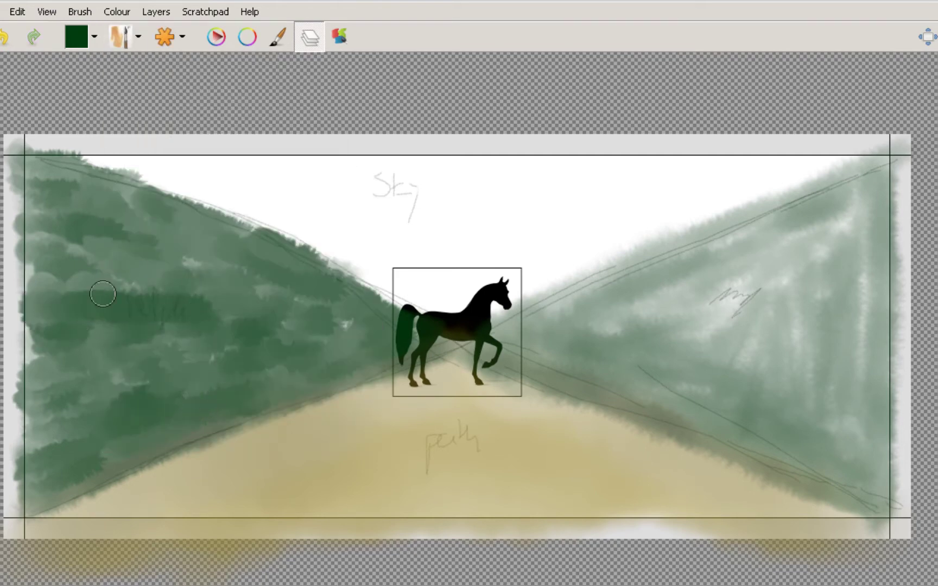
mouse_move(69, 361)
left_mouse_down()
mouse_move(41, 412)
mouse_move(108, 402)
mouse_move(60, 346)
mouse_move(121, 342)
mouse_move(170, 375)
mouse_move(155, 372)
mouse_move(94, 444)
mouse_move(61, 463)
mouse_move(152, 441)
mouse_move(213, 361)
mouse_move(250, 364)
mouse_move(256, 397)
mouse_move(382, 326)
mouse_move(405, 343)
mouse_move(358, 307)
mouse_move(305, 288)
mouse_move(237, 223)
mouse_move(142, 219)
mouse_move(44, 184)
mouse_move(53, 166)
mouse_move(35, 162)
mouse_move(59, 203)
mouse_move(28, 240)
mouse_move(94, 218)
mouse_move(148, 259)
mouse_move(204, 249)
mouse_move(198, 239)
mouse_move(226, 234)
mouse_move(137, 198)
mouse_move(173, 329)
mouse_move(215, 323)
mouse_move(267, 283)
mouse_move(310, 325)
mouse_move(265, 337)
mouse_move(119, 273)
mouse_move(45, 268)
mouse_move(75, 283)
mouse_move(85, 324)
mouse_move(39, 338)
mouse_move(54, 366)
mouse_move(41, 395)
mouse_move(25, 309)
mouse_move(35, 175)
mouse_move(23, 188)
mouse_move(48, 191)
mouse_move(29, 178)
mouse_move(39, 215)
mouse_move(31, 275)
mouse_move(39, 232)
mouse_move(56, 274)
mouse_move(32, 300)
mouse_move(32, 213)
mouse_move(42, 387)
mouse_move(34, 355)
mouse_move(31, 426)
mouse_move(20, 403)
mouse_move(42, 494)
mouse_move(216, 422)
mouse_move(211, 428)
mouse_move(198, 406)
mouse_move(441, 349)
left_mouse_up()
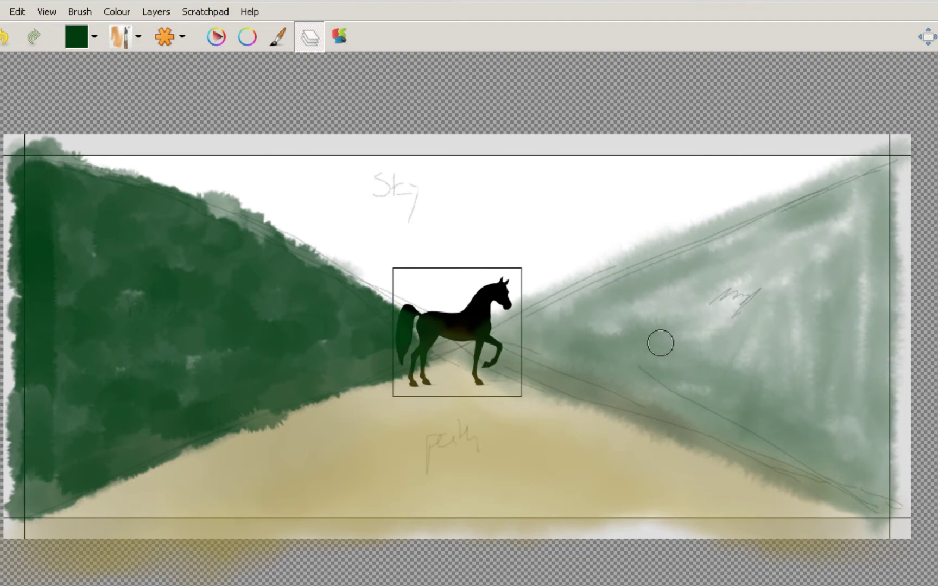
Cover the right hedge with dense dark green foliage and thicken the upper part of the left hedge
mouse_move(442, 351)
left_mouse_down()
mouse_move(594, 308)
mouse_move(713, 247)
mouse_move(738, 250)
mouse_move(670, 279)
mouse_move(828, 237)
mouse_move(860, 198)
mouse_move(877, 209)
mouse_move(860, 187)
mouse_move(901, 230)
mouse_move(888, 254)
mouse_move(860, 257)
mouse_move(900, 265)
mouse_move(859, 339)
mouse_move(860, 359)
mouse_move(899, 350)
mouse_move(857, 462)
mouse_move(871, 493)
mouse_move(762, 448)
mouse_move(782, 447)
mouse_move(518, 356)
mouse_move(541, 350)
mouse_move(533, 348)
mouse_move(557, 308)
mouse_move(629, 282)
mouse_move(665, 247)
mouse_move(660, 254)
mouse_move(689, 253)
mouse_move(871, 184)
mouse_move(804, 258)
mouse_move(671, 287)
mouse_move(623, 331)
mouse_move(635, 348)
mouse_move(735, 348)
mouse_move(620, 359)
mouse_move(709, 373)
mouse_move(669, 322)
mouse_move(706, 321)
mouse_move(757, 389)
mouse_move(708, 363)
mouse_move(808, 414)
mouse_move(776, 392)
mouse_move(830, 337)
mouse_move(769, 313)
mouse_move(735, 280)
mouse_move(800, 295)
mouse_move(766, 336)
mouse_move(840, 256)
mouse_move(811, 248)
mouse_move(823, 367)
mouse_move(827, 327)
mouse_move(882, 490)
mouse_move(864, 383)
mouse_move(897, 336)
mouse_move(883, 317)
mouse_move(877, 166)
mouse_move(840, 186)
mouse_move(851, 183)
mouse_move(893, 293)
mouse_move(856, 286)
mouse_move(878, 359)
mouse_move(858, 285)
mouse_move(863, 481)
mouse_move(896, 477)
mouse_move(896, 486)
mouse_move(873, 391)
mouse_move(875, 415)
mouse_move(846, 182)
mouse_move(776, 222)
mouse_move(789, 212)
mouse_move(575, 288)
mouse_move(560, 325)
mouse_move(615, 287)
mouse_move(561, 339)
mouse_move(476, 343)
mouse_move(369, 298)
mouse_move(423, 336)
left_mouse_up()
mouse_move(345, 281)
left_mouse_down()
mouse_move(311, 276)
mouse_move(357, 303)
mouse_move(359, 341)
left_mouse_up()
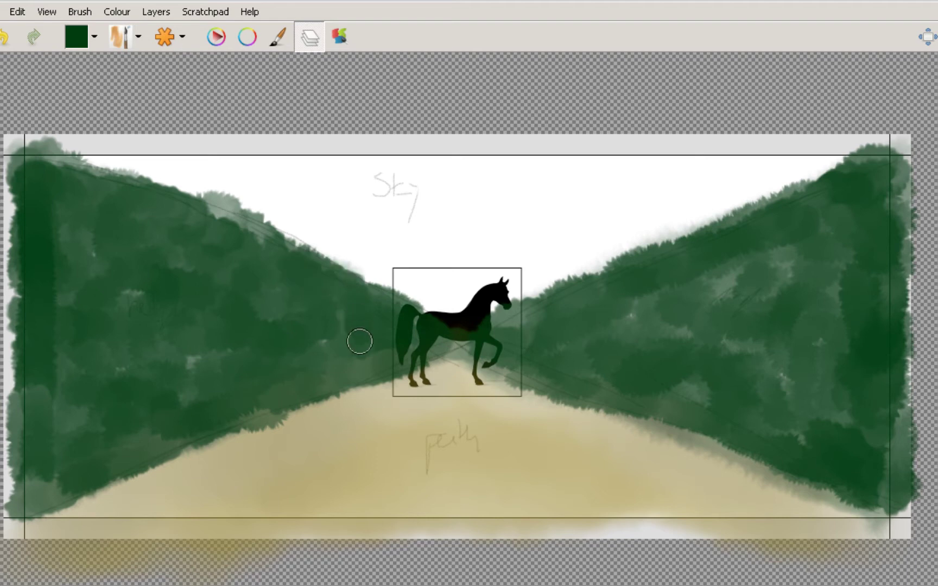
mouse_move(255, 254)
left_mouse_down()
mouse_move(204, 212)
mouse_move(225, 230)
mouse_move(291, 248)
mouse_move(205, 236)
mouse_move(259, 237)
mouse_move(276, 252)
left_mouse_up()
mouse_move(152, 211)
left_mouse_down()
mouse_move(194, 200)
mouse_move(98, 190)
mouse_move(52, 174)
left_mouse_up()
Deepen the right hedge with another dark green coat and touch up the left hedge's outer upper corner
mouse_move(687, 297)
left_mouse_down()
mouse_move(800, 254)
mouse_move(784, 228)
mouse_move(843, 239)
mouse_move(851, 309)
mouse_move(820, 386)
mouse_move(704, 378)
mouse_move(720, 405)
mouse_move(582, 370)
mouse_move(633, 374)
mouse_move(516, 328)
mouse_move(523, 325)
mouse_move(512, 331)
mouse_move(521, 336)
mouse_move(523, 324)
mouse_move(552, 341)
mouse_move(595, 345)
mouse_move(595, 319)
mouse_move(623, 338)
mouse_move(686, 332)
mouse_move(717, 305)
mouse_move(740, 306)
left_mouse_up()
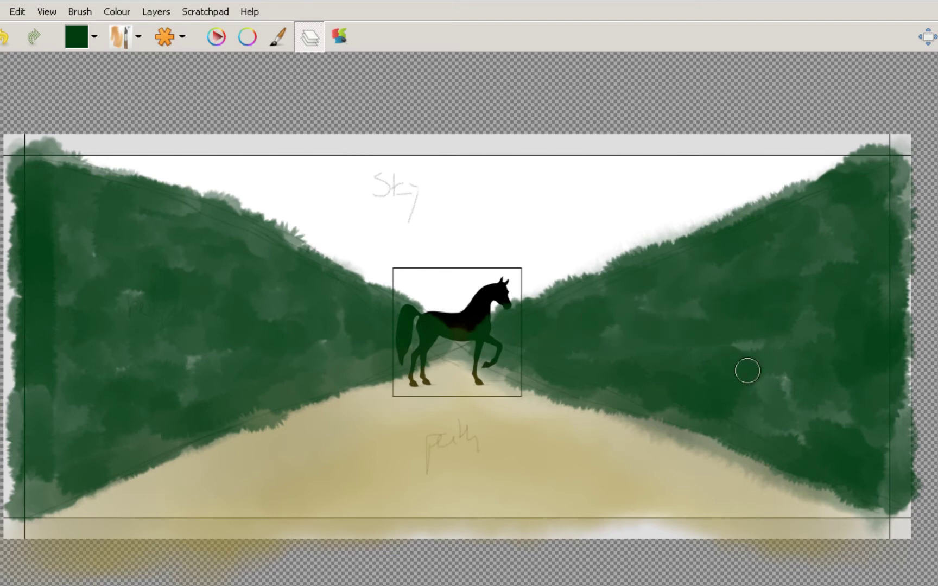
mouse_move(747, 370)
left_mouse_down()
mouse_move(780, 356)
mouse_move(777, 417)
mouse_move(805, 415)
mouse_move(809, 361)
mouse_move(867, 460)
mouse_move(886, 440)
mouse_move(889, 454)
mouse_move(881, 412)
mouse_move(804, 283)
mouse_move(814, 313)
mouse_move(796, 288)
mouse_move(841, 257)
mouse_move(639, 310)
mouse_move(605, 337)
mouse_move(699, 285)
mouse_move(586, 341)
mouse_move(660, 372)
mouse_move(708, 322)
mouse_move(740, 347)
mouse_move(742, 366)
mouse_move(766, 292)
mouse_move(779, 295)
mouse_move(785, 341)
mouse_move(799, 358)
mouse_move(810, 279)
mouse_move(856, 220)
mouse_move(606, 313)
mouse_move(603, 299)
mouse_move(571, 314)
left_mouse_up()
left_click_drag(637, 296, 704, 283)
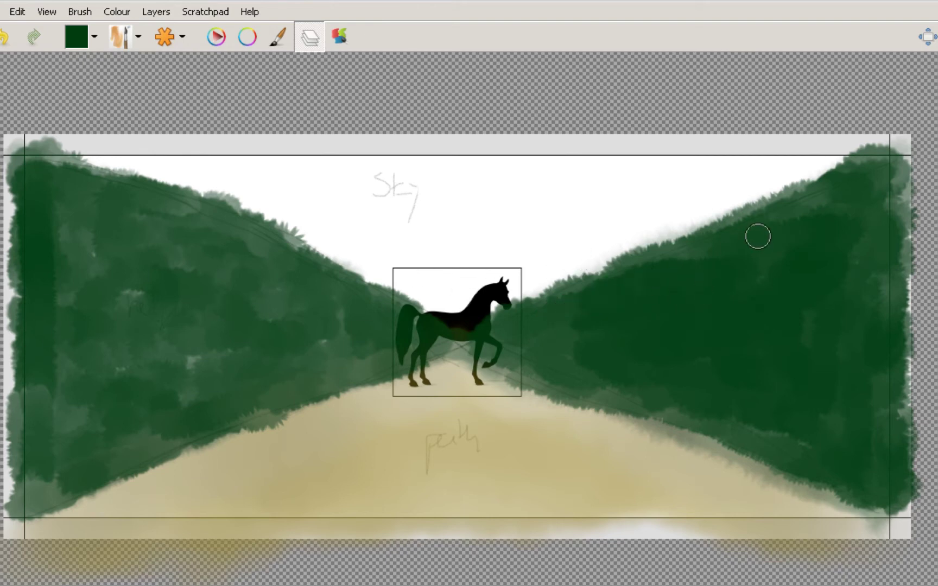
mouse_move(29, 194)
left_mouse_down()
mouse_move(75, 166)
mouse_move(122, 188)
mouse_move(86, 178)
mouse_move(123, 204)
mouse_move(144, 205)
mouse_move(107, 174)
left_mouse_up()
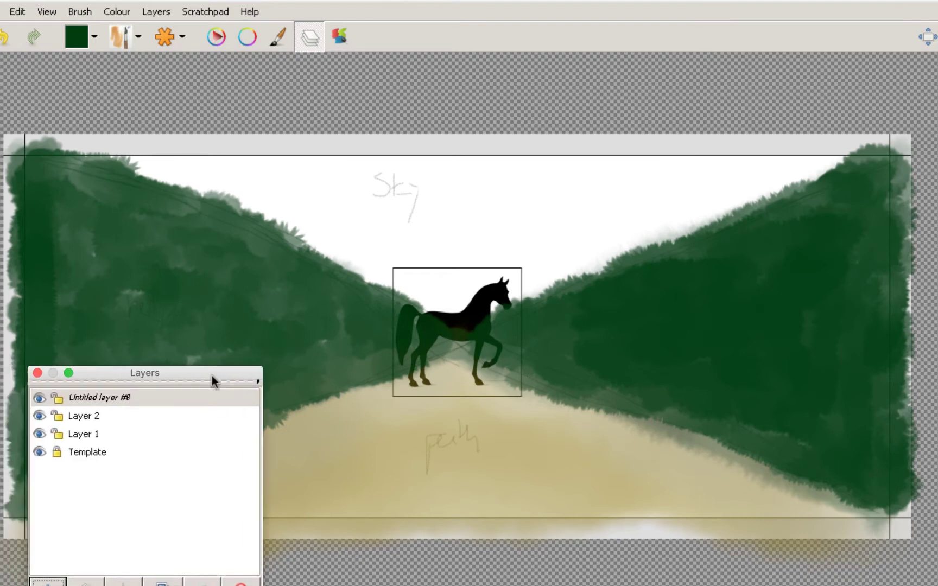
Name the new top layer "Layer 3 (Sky)" and add a layer above it named "Layer 4 (Light Source)"
double_click(119, 389)
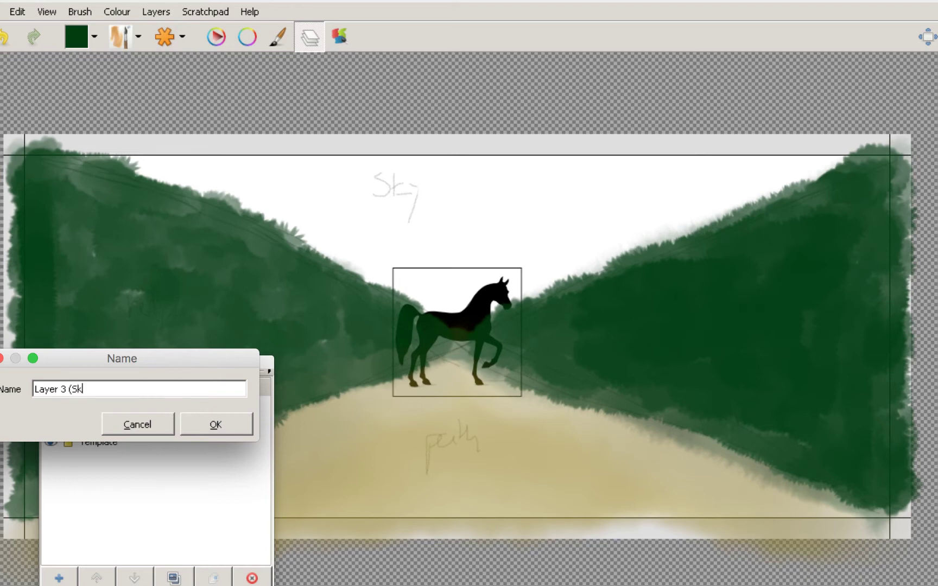
left_click(220, 422)
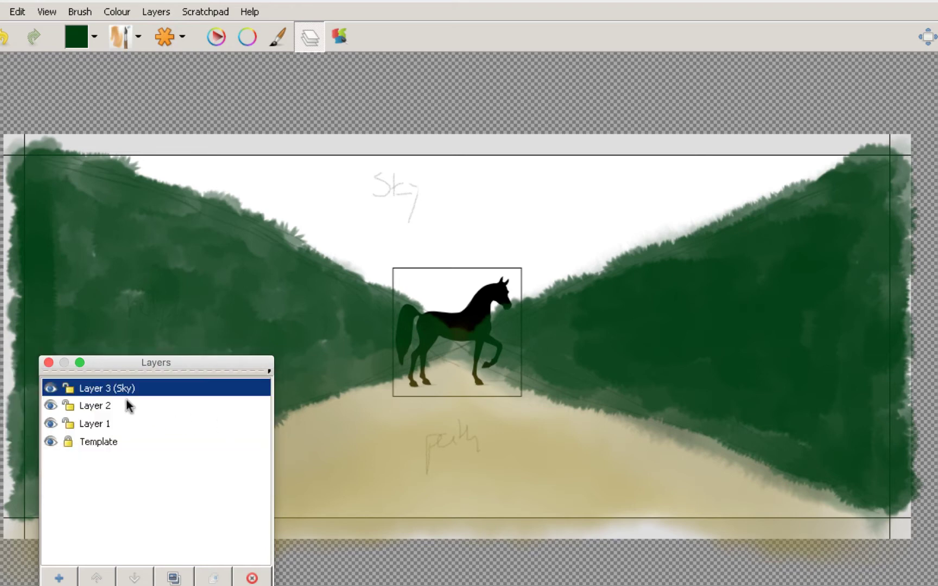
left_click(59, 578)
double_click(133, 389)
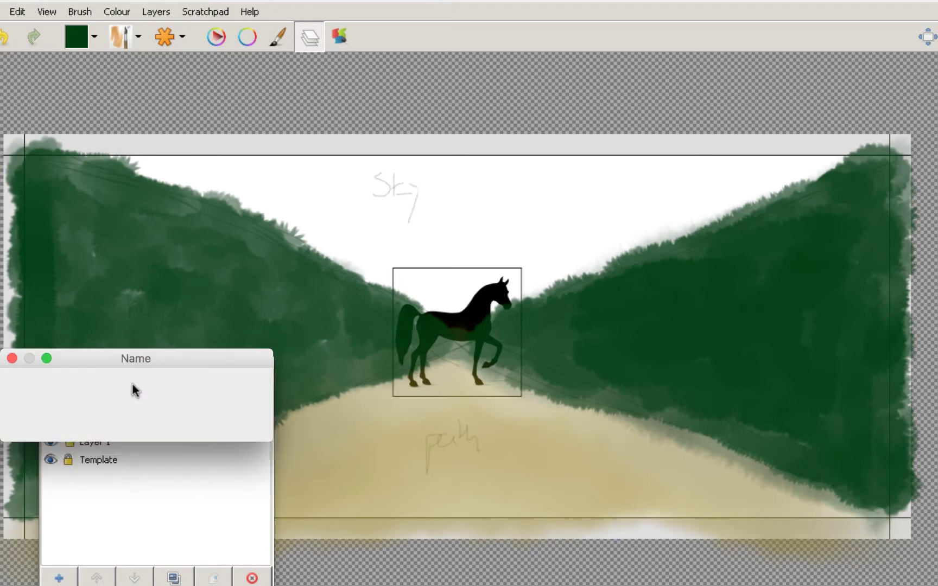
type("Layer 4 (Light Source")
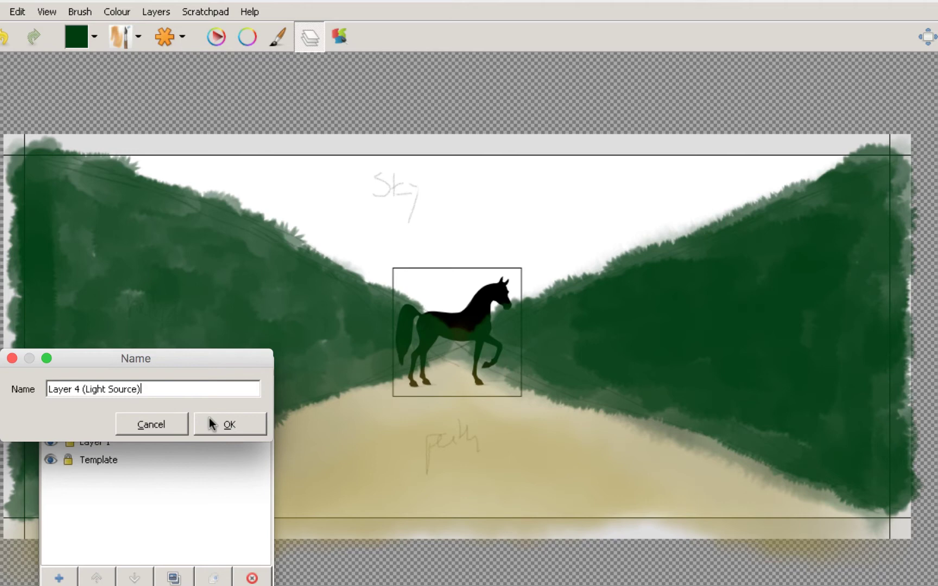
left_click(210, 422)
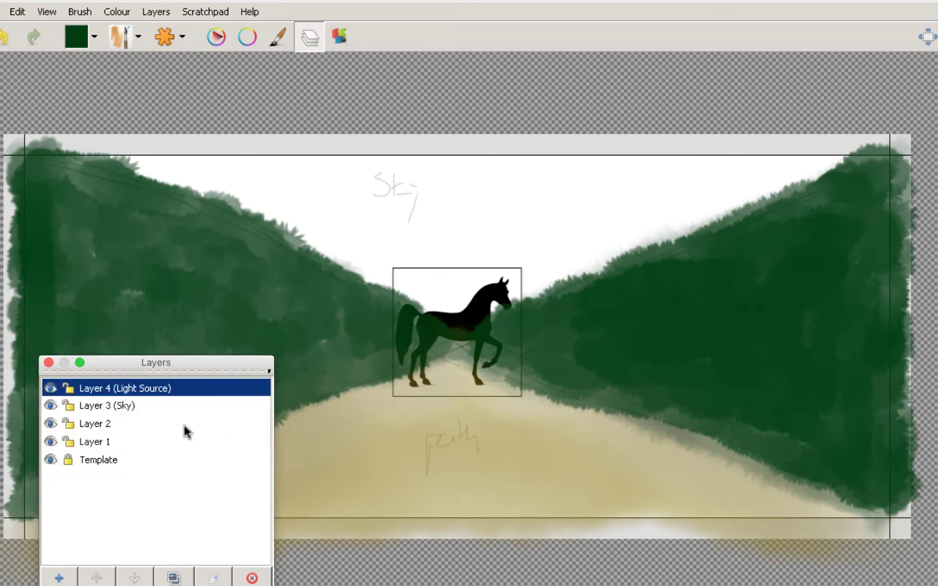
Rename Layer 2 to "Layer 2 (Hedges + Path Base)" and Layer 1 to "Layer 1 (Pencil)"
double_click(91, 423)
left_click(111, 433)
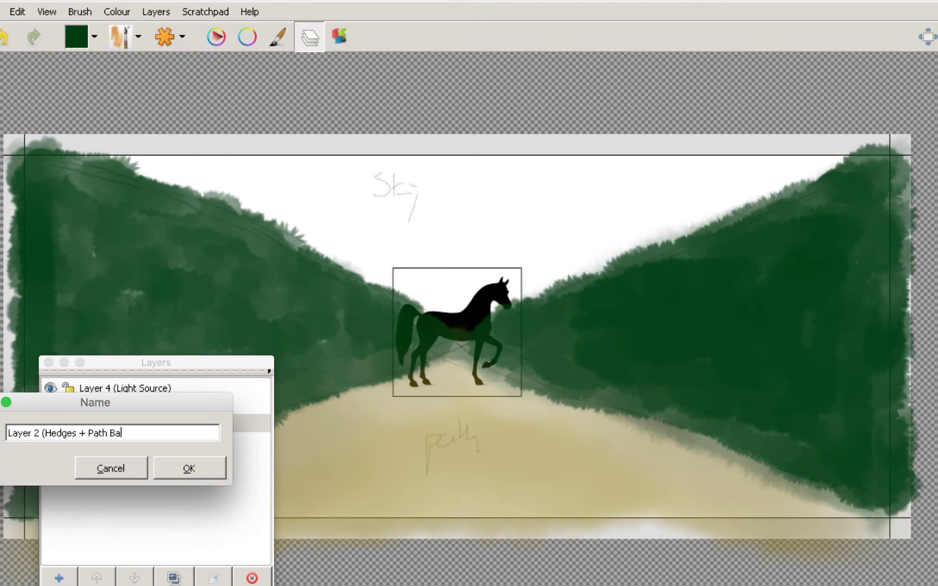
left_click(189, 470)
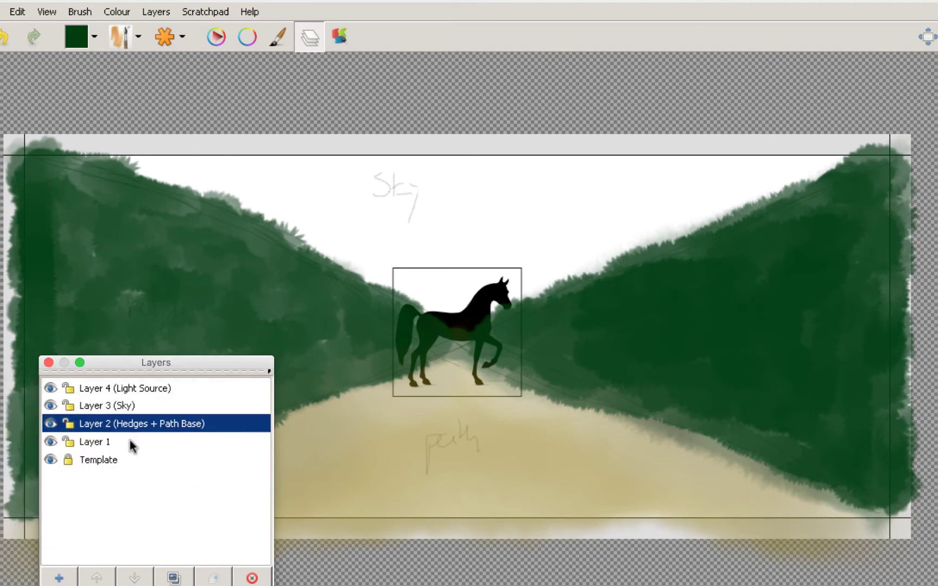
double_click(89, 443)
left_click(120, 450)
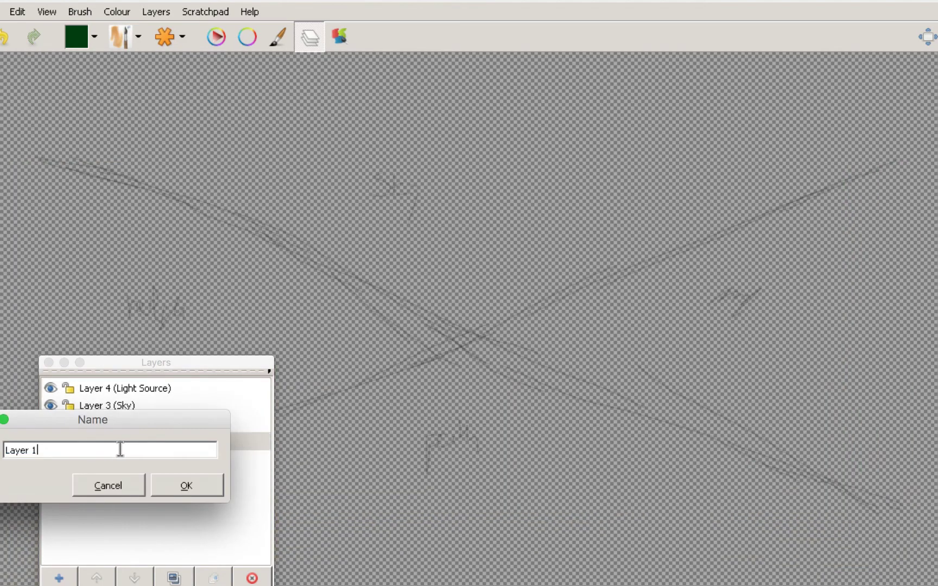
type("(Pencil")
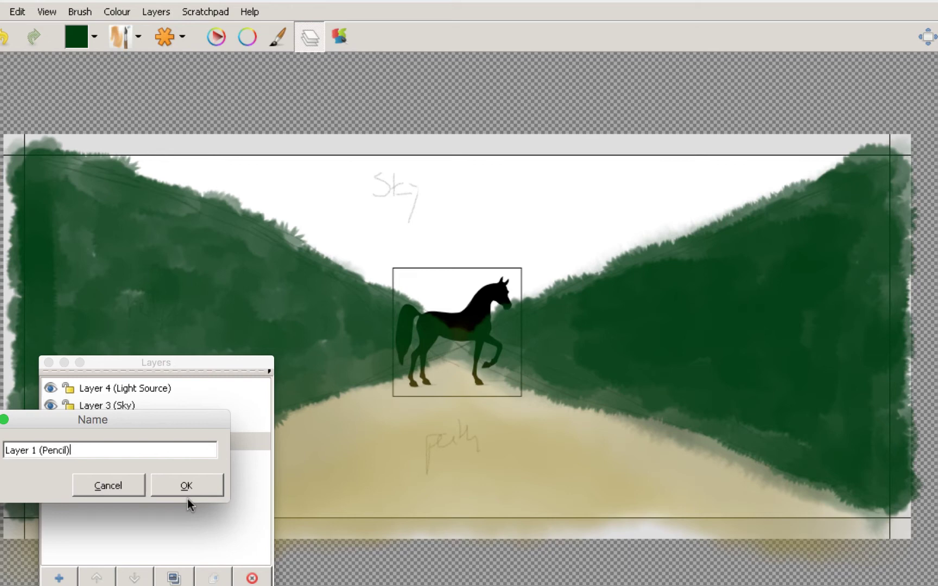
left_click(188, 491)
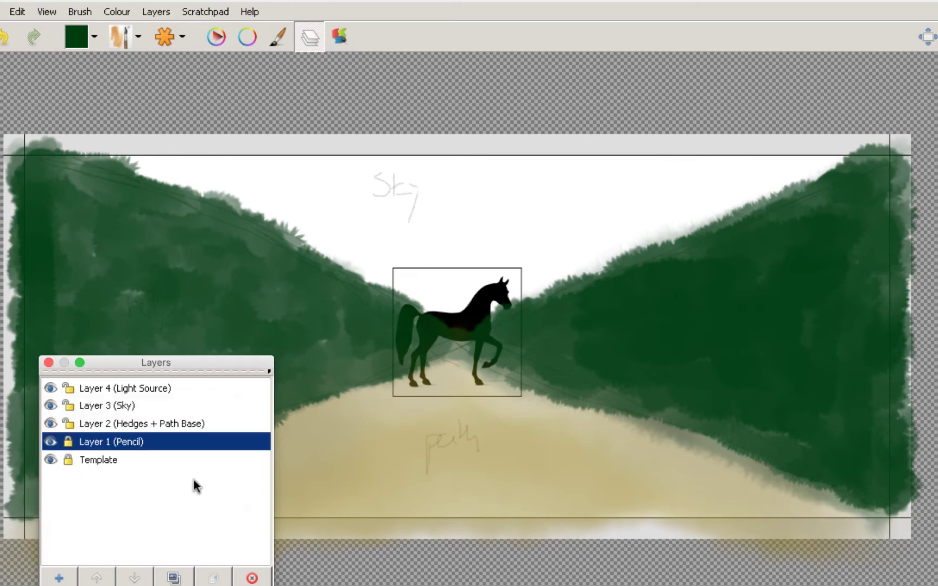
Add a layer directly above Layer 1 (Pencil) and name it "Layer 5 (Path)"
left_click(60, 577)
double_click(113, 442)
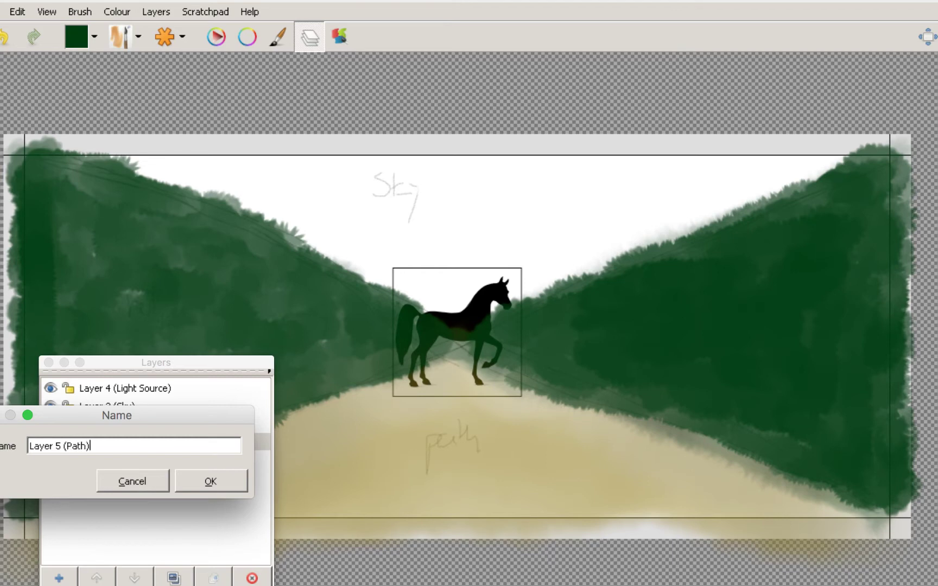
left_click(191, 480)
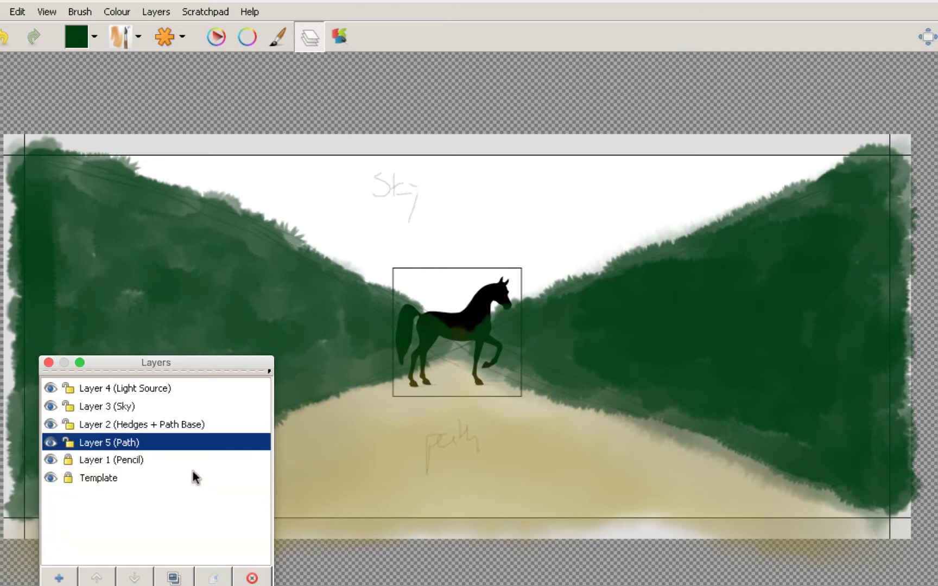
Switch to the recently used soft blue-smear brush and set the paint colour to a bright cyan blue
left_click(140, 38)
left_click(243, 404)
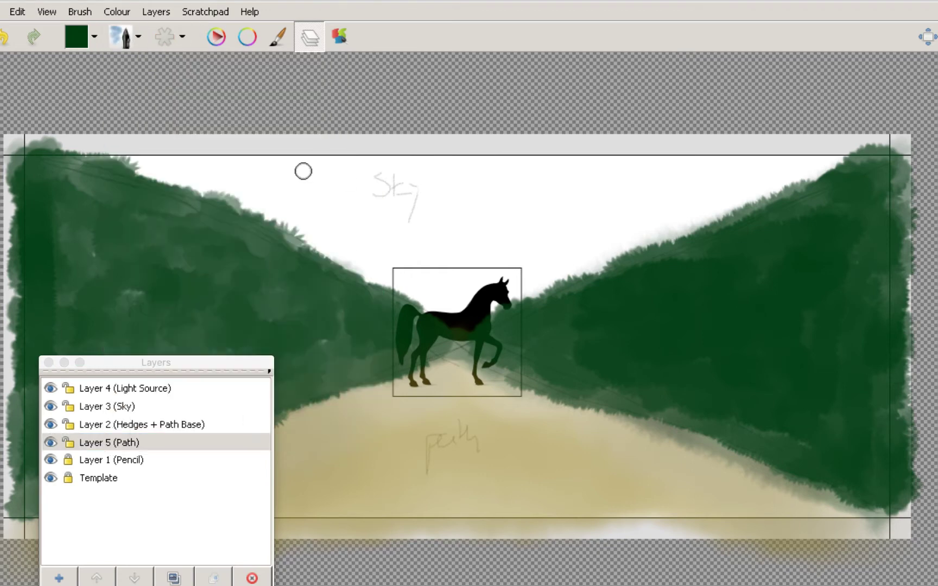
left_click(168, 36)
left_click(76, 37)
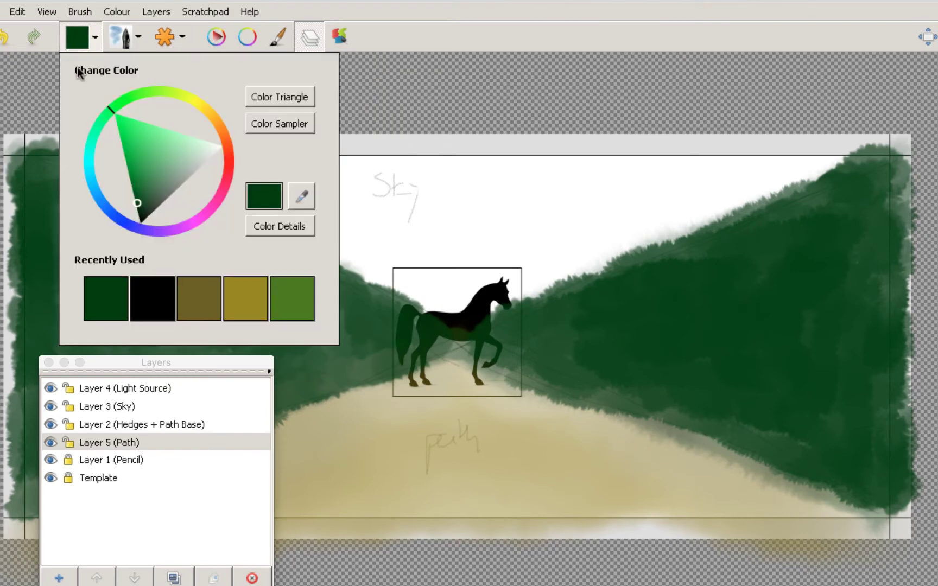
left_click(91, 174)
left_click(112, 162)
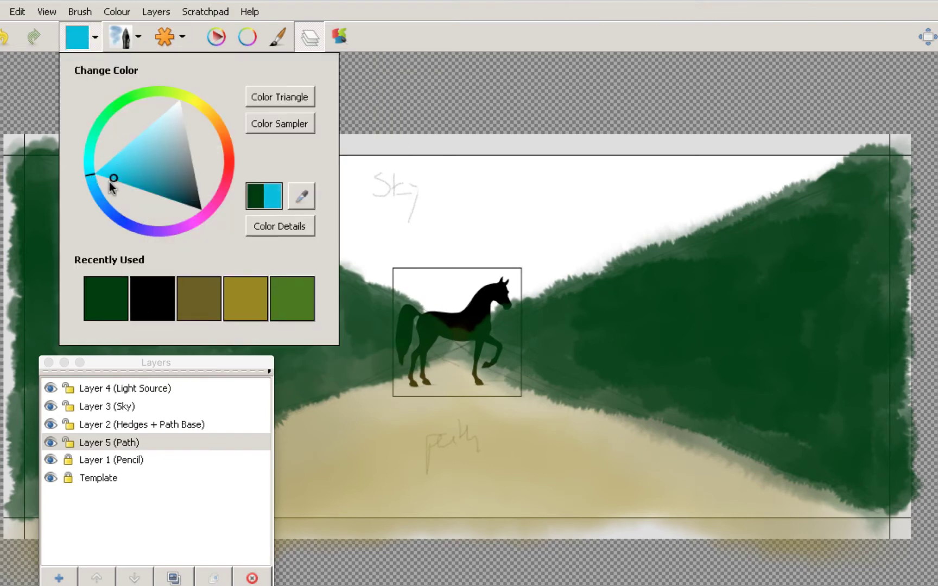
Try painting the blue sky on Layer 5 (Path), moving that layer below Layer 1 (Pencil) and to the top of the stack
mouse_move(545, 210)
left_mouse_down()
mouse_move(268, 211)
mouse_move(286, 207)
mouse_move(36, 191)
mouse_move(143, 182)
mouse_move(552, 345)
mouse_move(553, 426)
mouse_move(524, 458)
mouse_move(590, 280)
mouse_move(734, 209)
mouse_move(714, 160)
mouse_move(652, 219)
mouse_move(283, 289)
left_mouse_up()
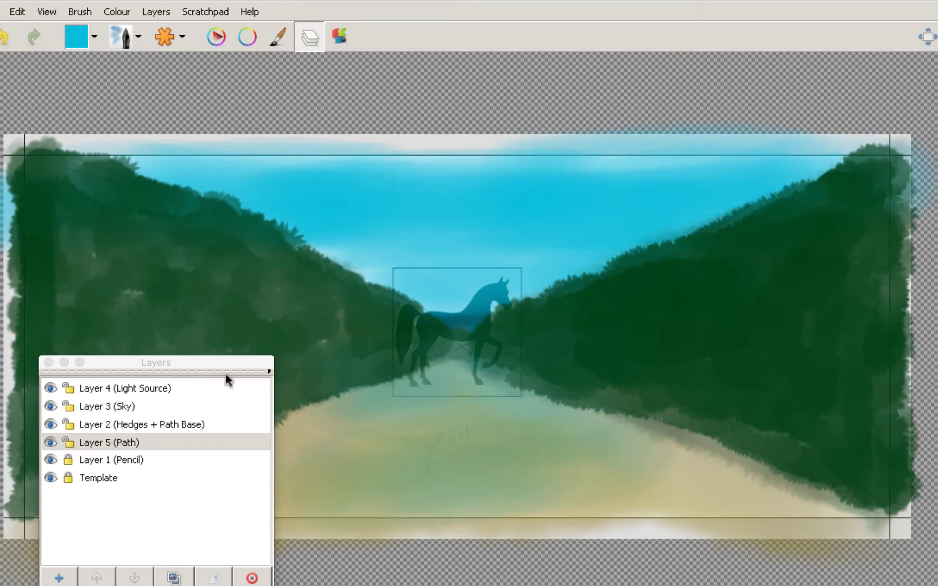
left_click(131, 579)
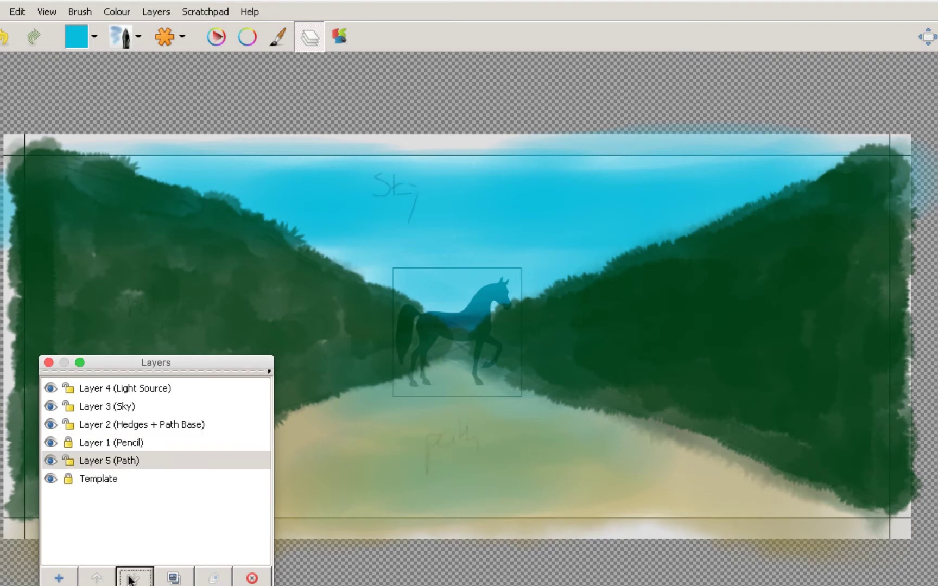
left_click(98, 579)
left_click(103, 578)
left_click(105, 578)
left_click(106, 579)
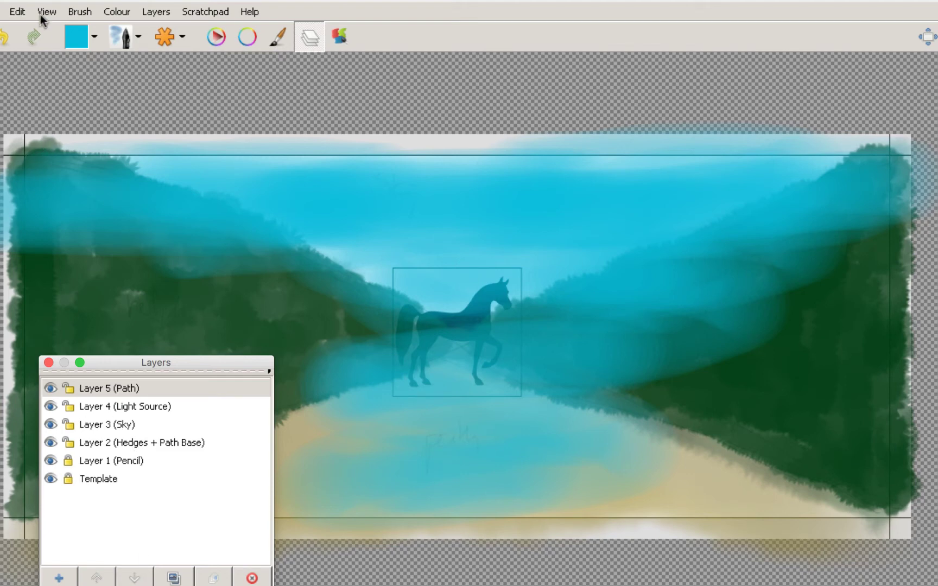
Undo the moves of Layer 5 (Path) and the blue sky strokes painted on it
key("ctrl+bracketleft")
key("ctrl+bracketleft")
key("ctrl+bracketleft")
key("ctrl+bracketleft")
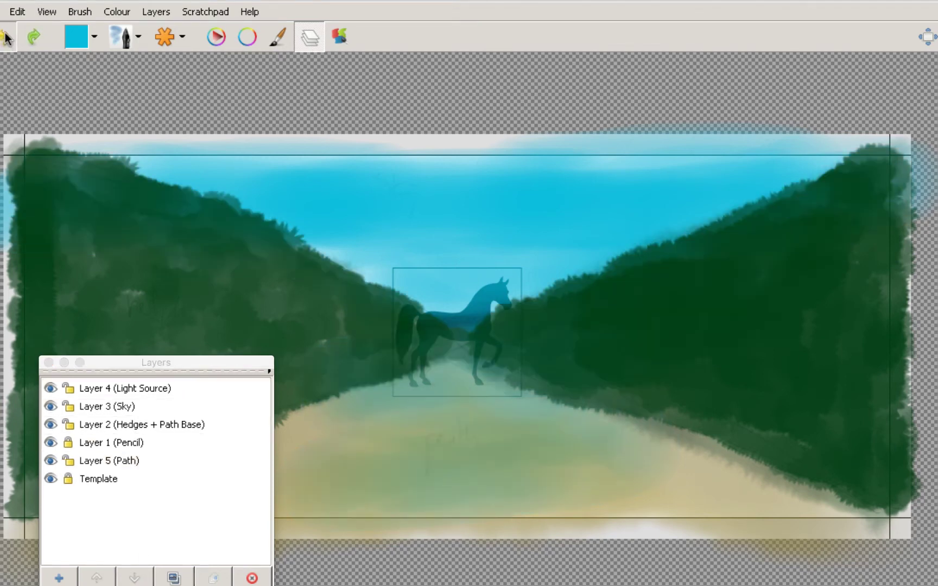
key("ctrl+bracketright")
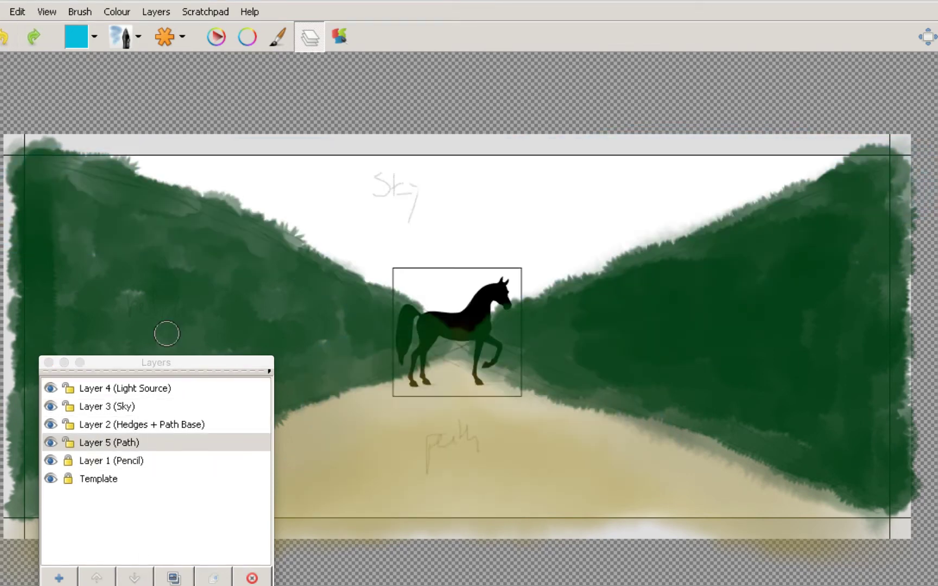
Paint the sky area between the hedges bright cyan blue on Layer 3 (Sky)
left_click(131, 409)
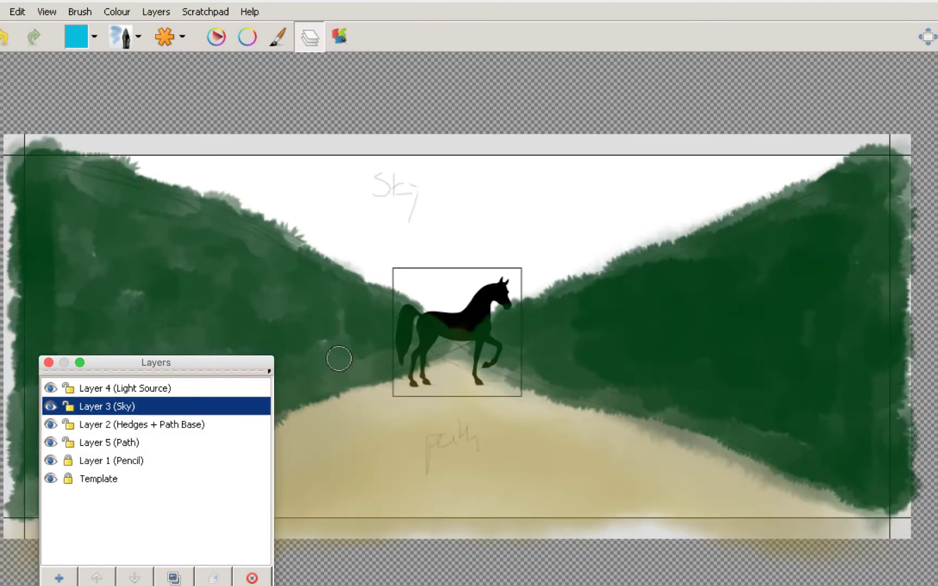
mouse_move(394, 264)
left_mouse_down()
mouse_move(352, 272)
mouse_move(371, 247)
left_mouse_up()
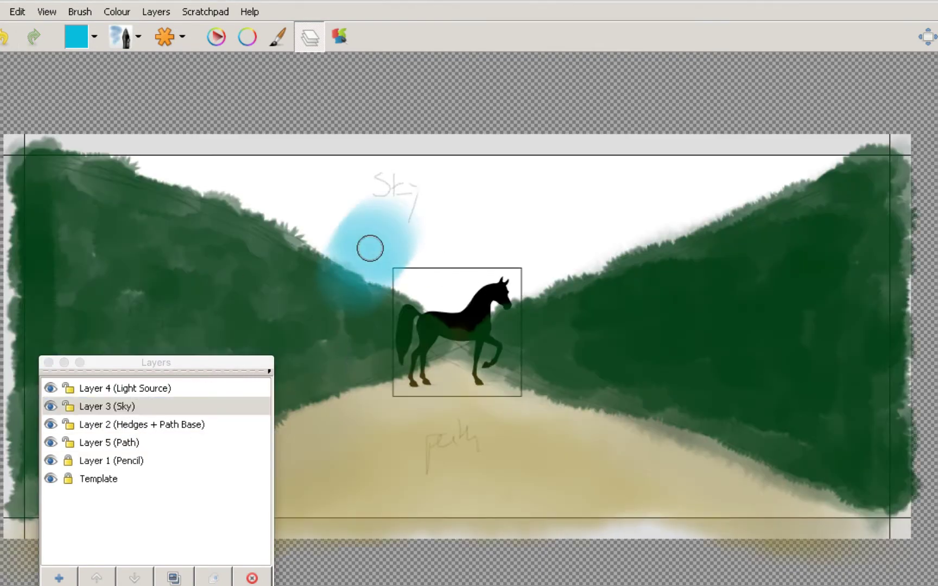
mouse_move(315, 194)
left_mouse_down()
mouse_move(293, 202)
mouse_move(320, 212)
mouse_move(233, 180)
mouse_move(244, 175)
mouse_move(160, 165)
mouse_move(126, 144)
mouse_move(314, 175)
mouse_move(604, 171)
mouse_move(616, 193)
mouse_move(736, 166)
mouse_move(776, 168)
mouse_move(848, 142)
mouse_move(607, 235)
mouse_move(498, 248)
mouse_move(440, 237)
mouse_move(405, 278)
mouse_move(475, 293)
mouse_move(603, 232)
mouse_move(445, 257)
mouse_move(548, 203)
mouse_move(427, 174)
mouse_move(690, 134)
mouse_move(761, 147)
mouse_move(546, 270)
mouse_move(480, 276)
mouse_move(403, 198)
mouse_move(325, 154)
mouse_move(432, 157)
mouse_move(266, 153)
left_mouse_up()
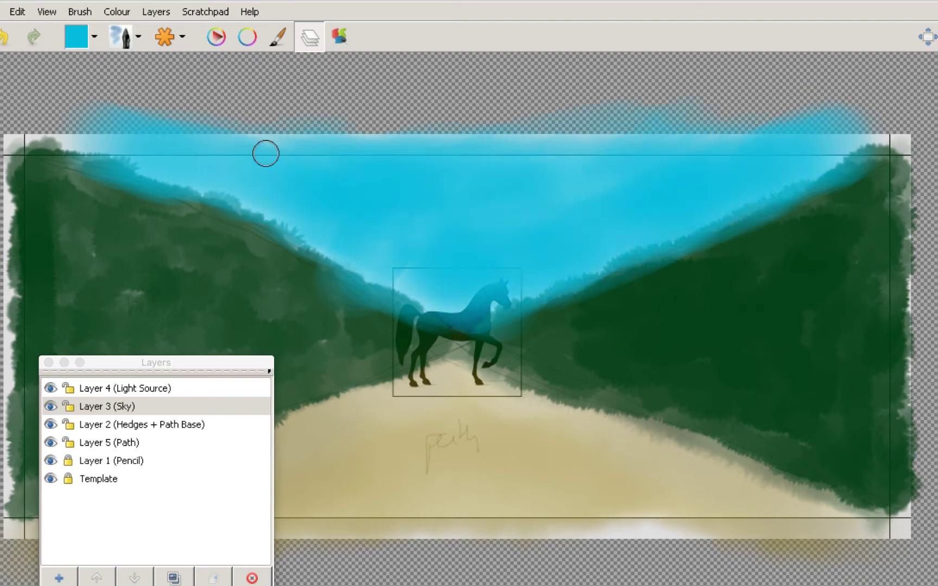
Try painting medium blue streaks across the upper sky on Layer 3 (Sky) with a smaller brush radius
left_click(119, 37)
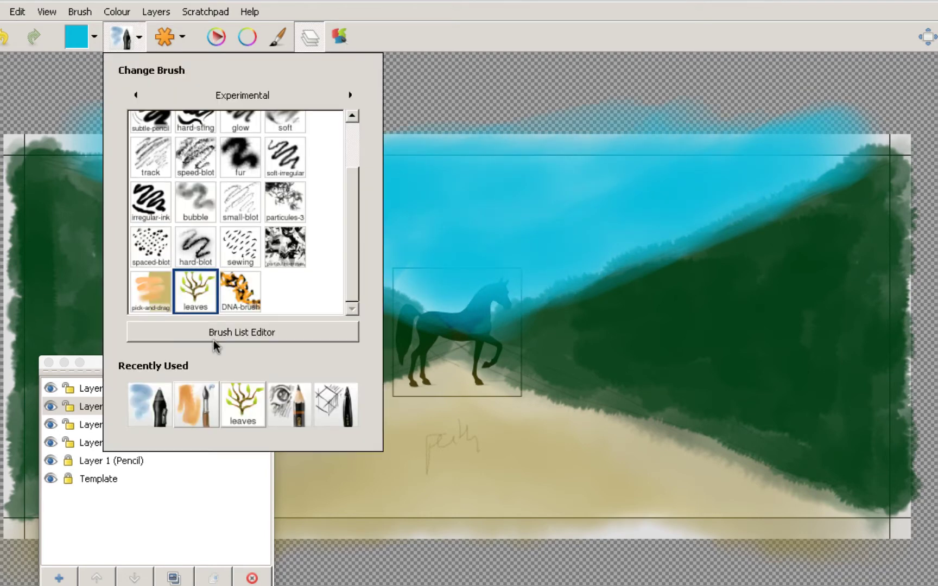
left_click(169, 34)
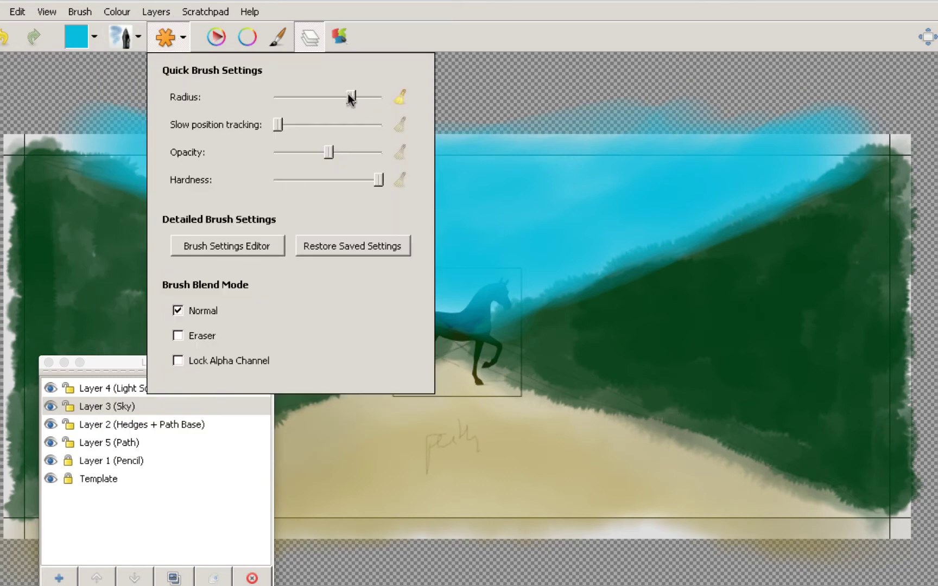
left_click(82, 37)
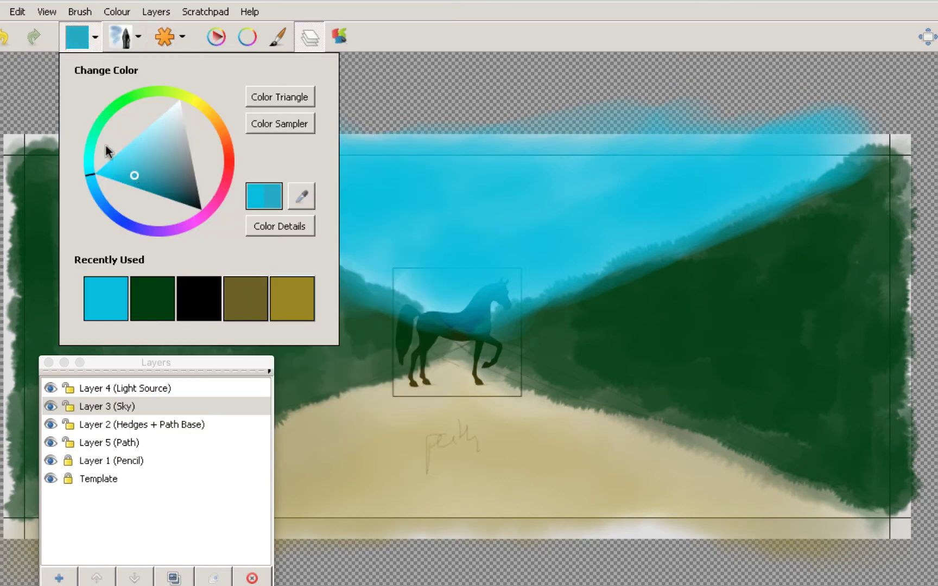
left_click_drag(105, 146, 95, 193)
left_click(130, 174)
left_click_drag(515, 173, 523, 167)
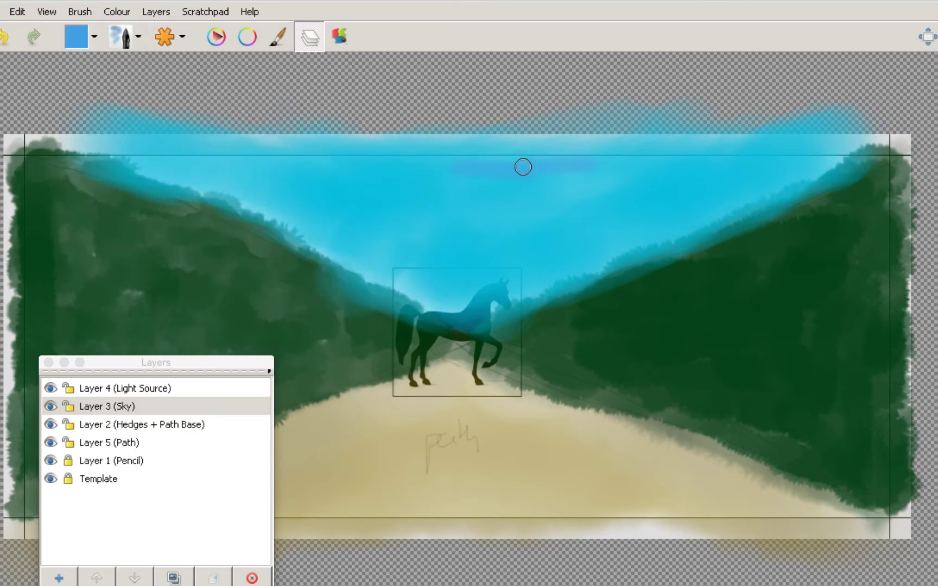
mouse_move(242, 158)
left_mouse_down()
mouse_move(236, 170)
mouse_move(117, 171)
left_mouse_up()
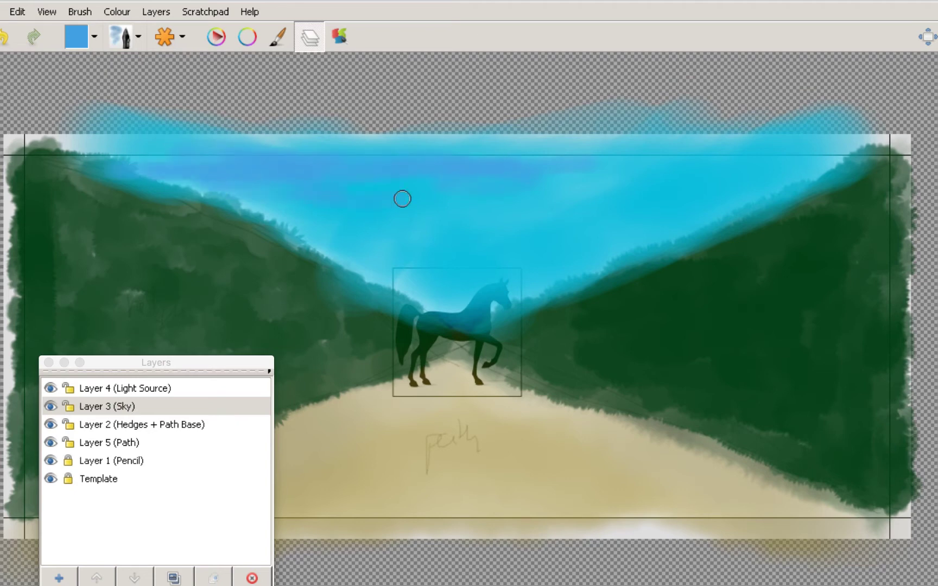
left_click(9, 44)
Set the paint colour to a pale sky blue
left_click(92, 37)
left_click(139, 138)
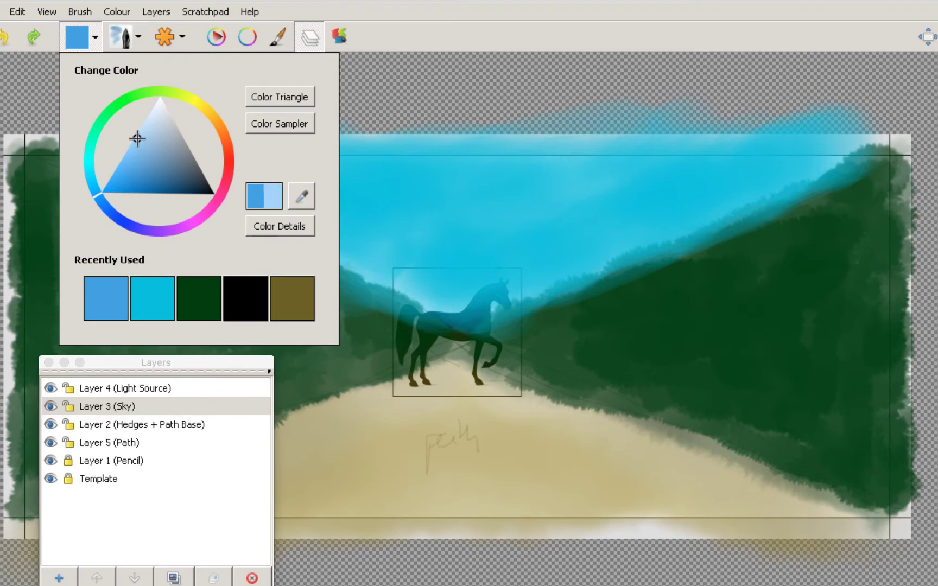
Try painting two broad pale blue horizontal streaks across the upper sky, and undo them
left_click_drag(653, 195, 328, 195)
left_click_drag(660, 162, 315, 160)
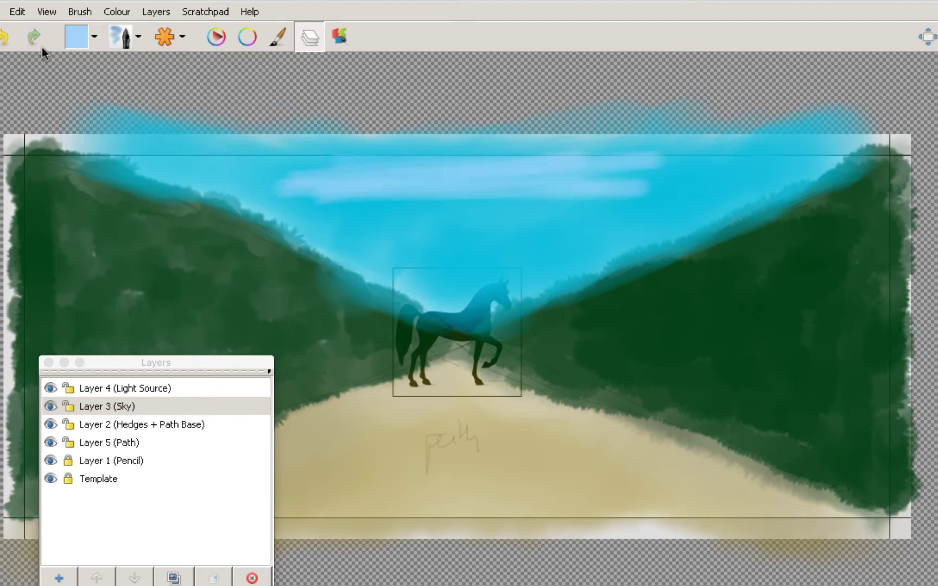
left_click(6, 37)
left_click(5, 37)
Paint soft pale blue patches over the sky with a larger brush radius, and move Layer 3 (Sky) below Layer 2 (Hedges + Path Base)
left_click(166, 36)
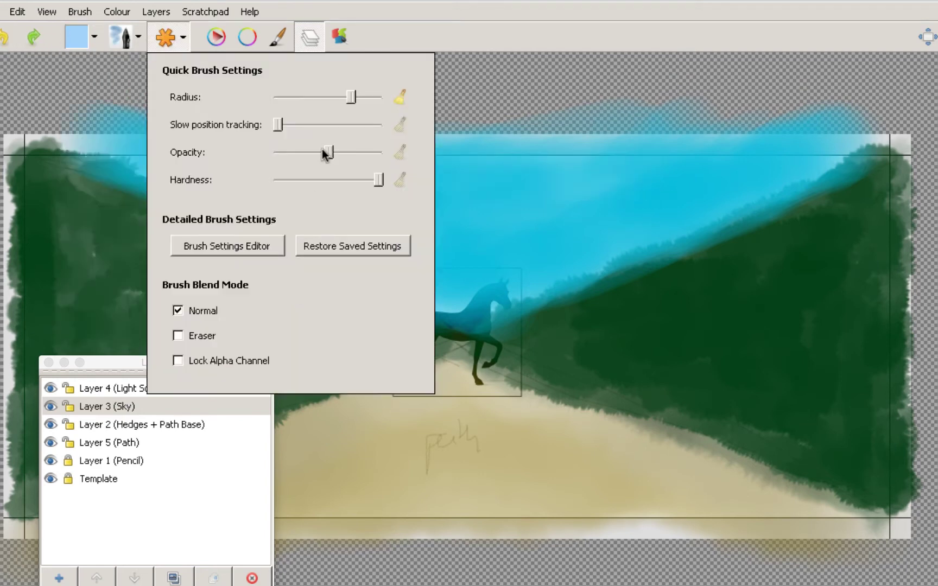
left_click_drag(348, 98, 354, 98)
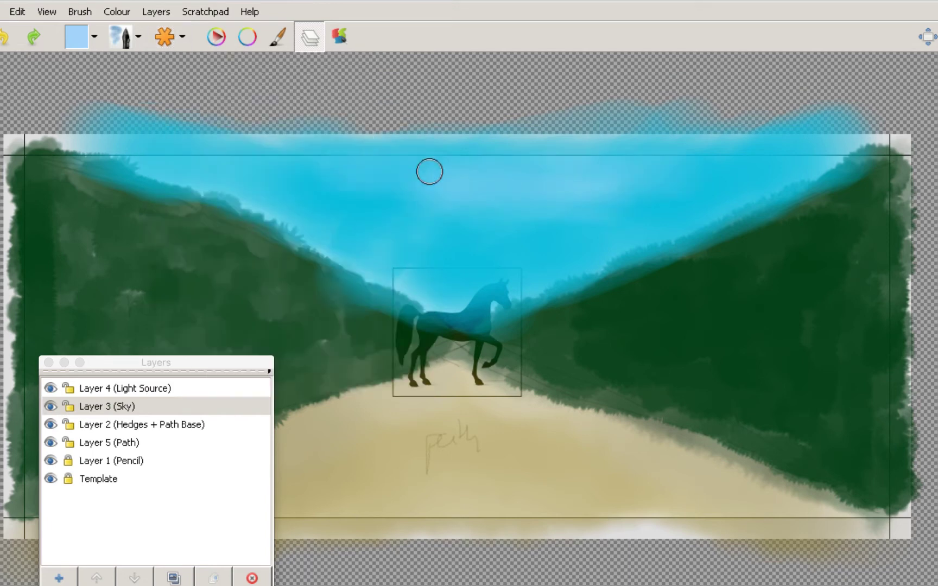
left_click_drag(488, 247, 593, 231)
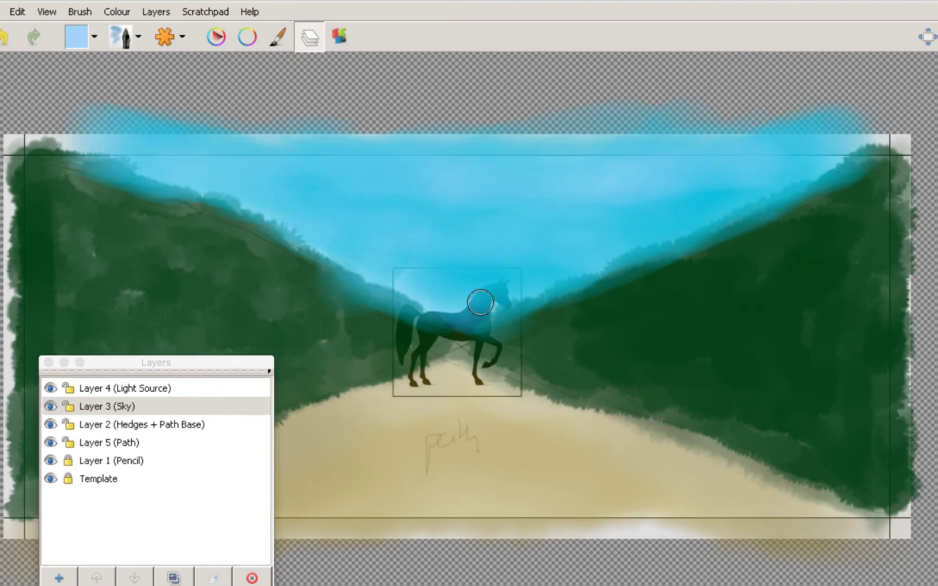
left_click_drag(480, 293, 551, 278)
left_click(134, 578)
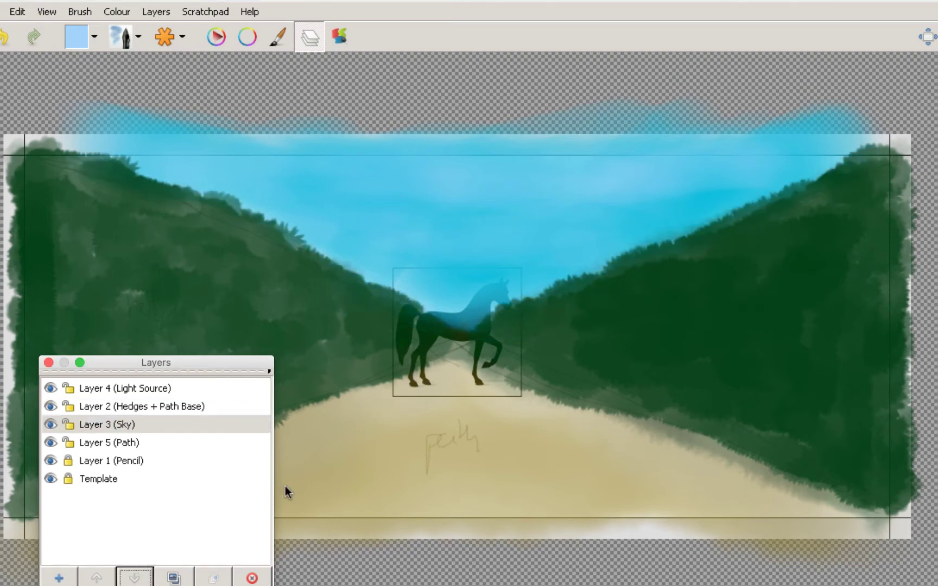
Hide the Template layer and make Layer 4 (Light Source) active, moving the layer list out of the painting's way
left_click(51, 478)
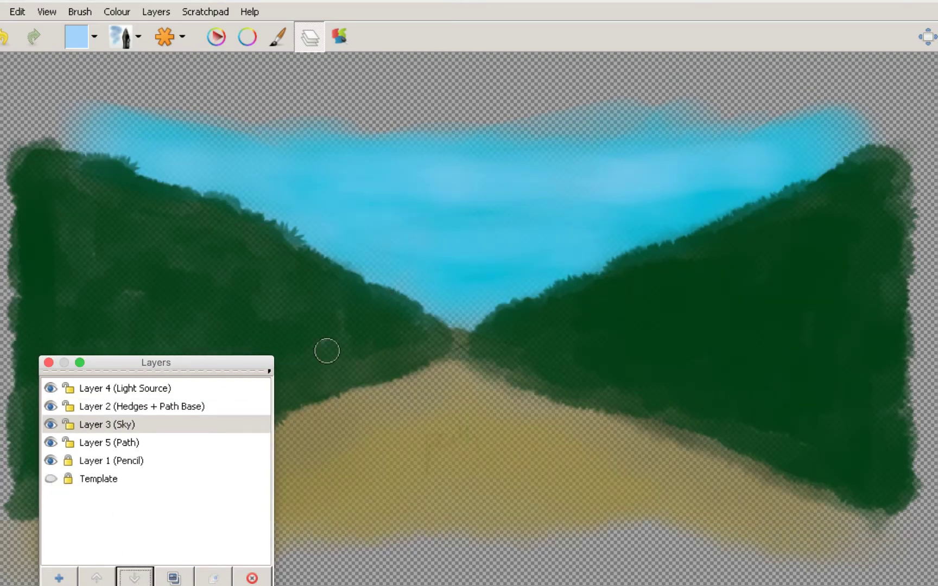
left_click_drag(236, 369, 5, 387)
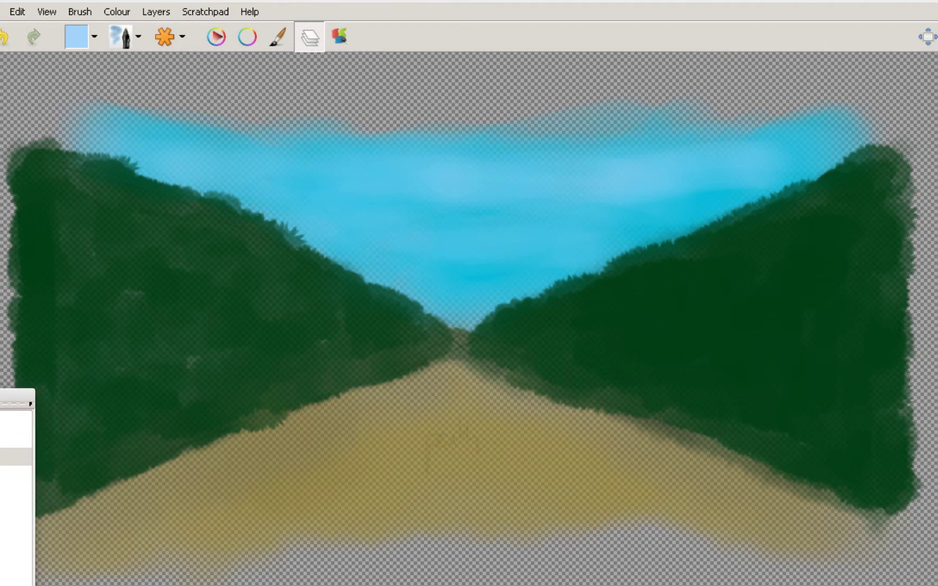
left_click(16, 420)
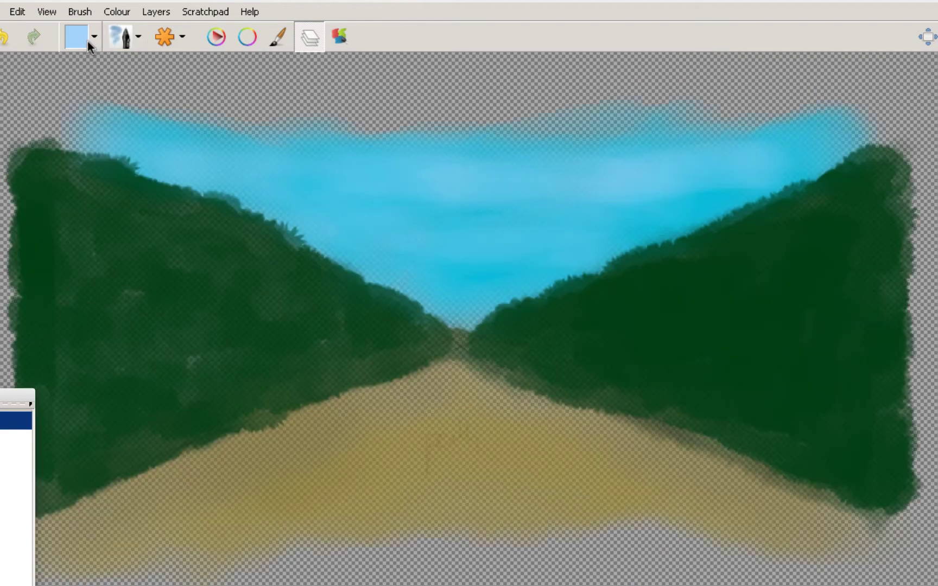
Try painting a bright green spot in the sky with the recently used orange-smear paintbrush
left_click(81, 37)
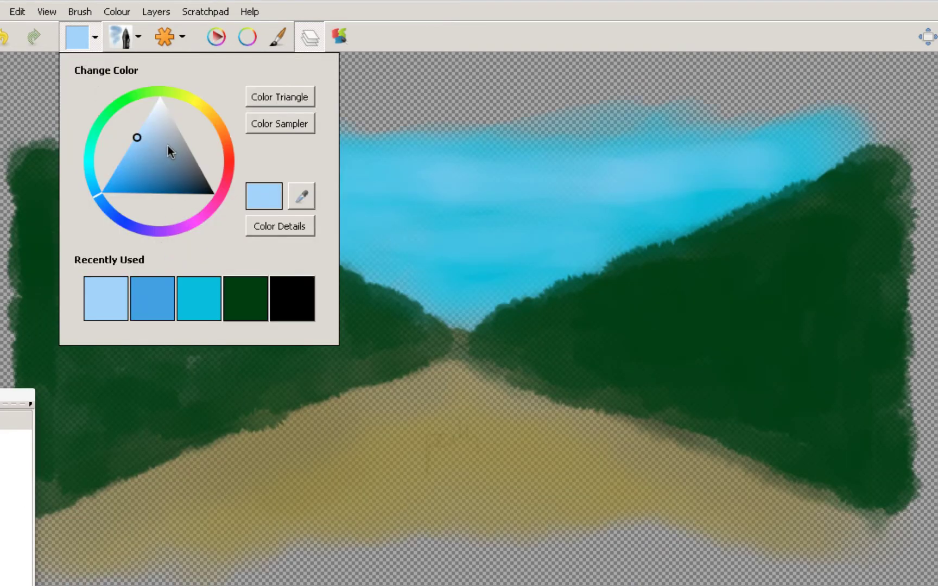
mouse_move(160, 105)
left_mouse_down()
mouse_move(102, 117)
mouse_move(115, 142)
left_mouse_up()
left_click(124, 37)
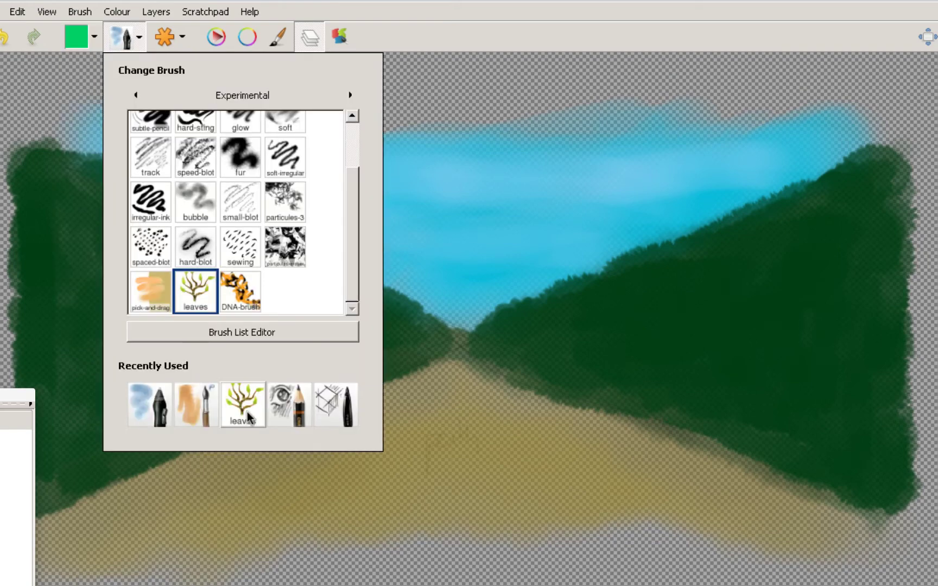
left_click(195, 404)
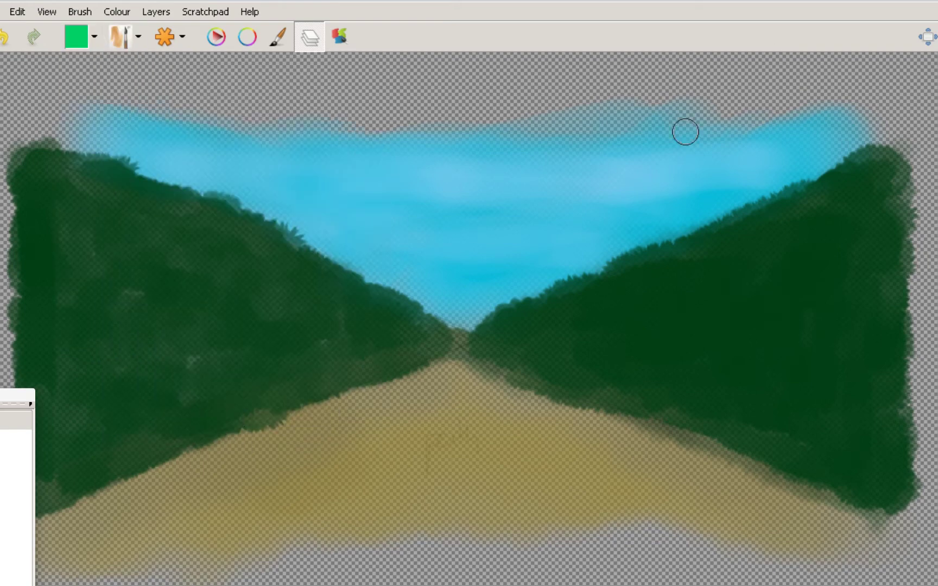
mouse_move(661, 157)
left_mouse_down()
mouse_move(705, 170)
mouse_move(701, 151)
mouse_move(678, 161)
left_mouse_up()
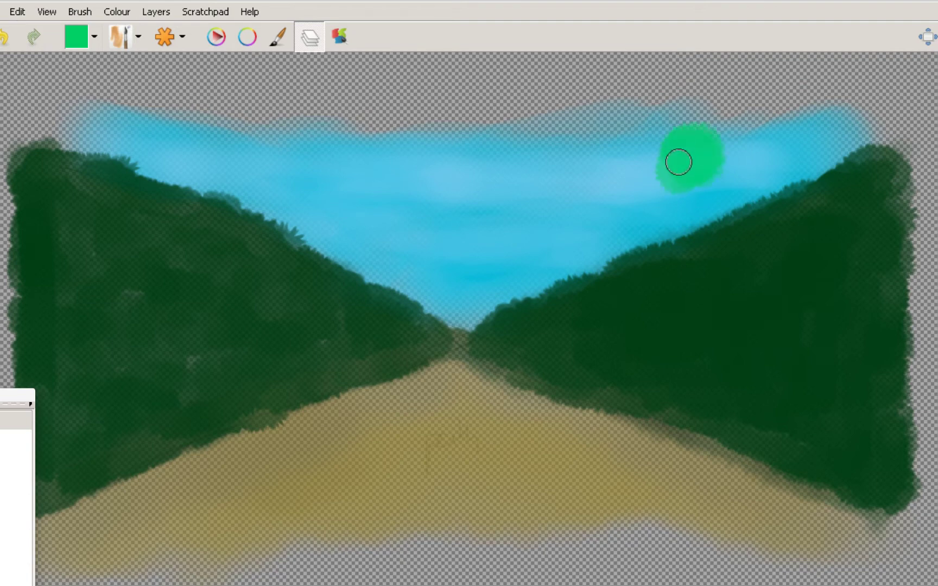
left_click(7, 36)
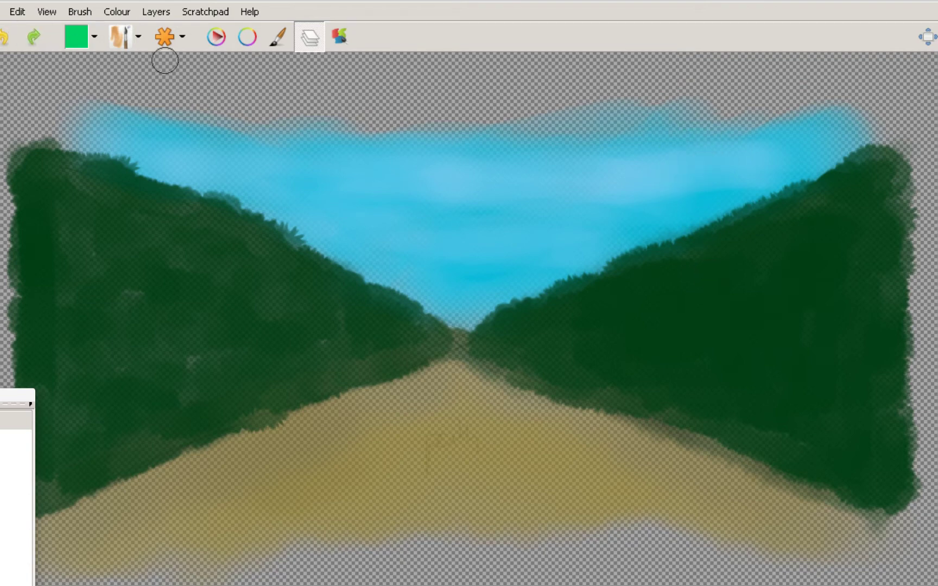
Switch to the recently used cube-sketch pen brush and enlarge its radius
left_click(139, 38)
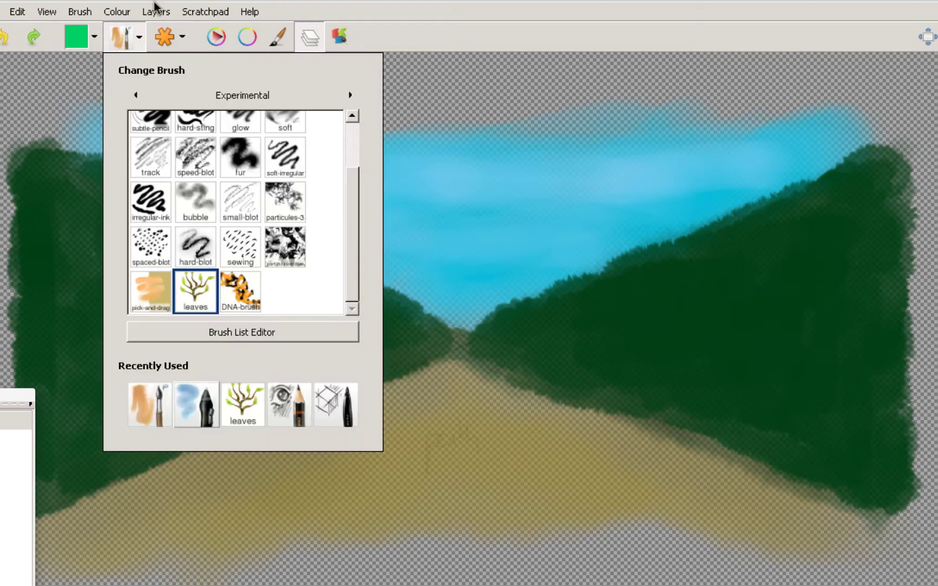
left_click(165, 36)
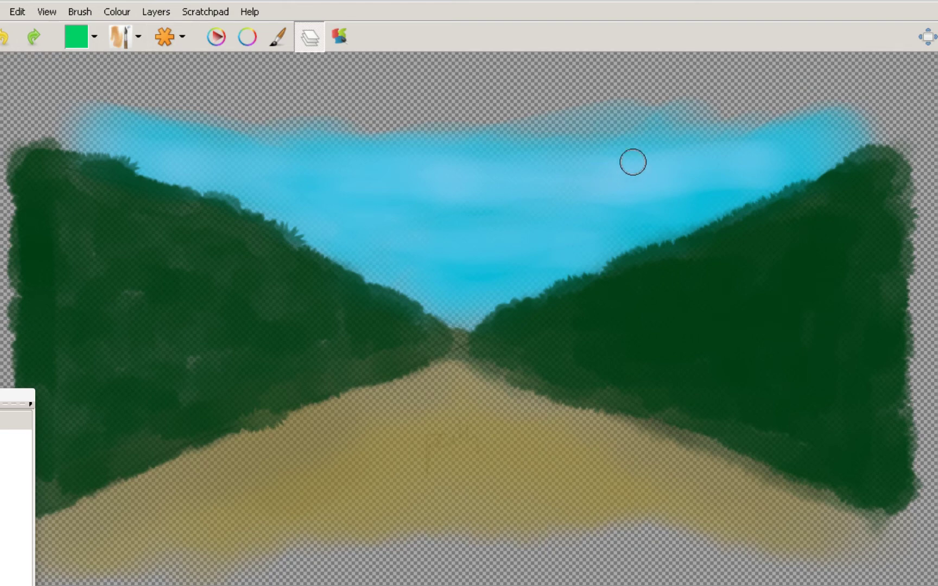
left_click(122, 36)
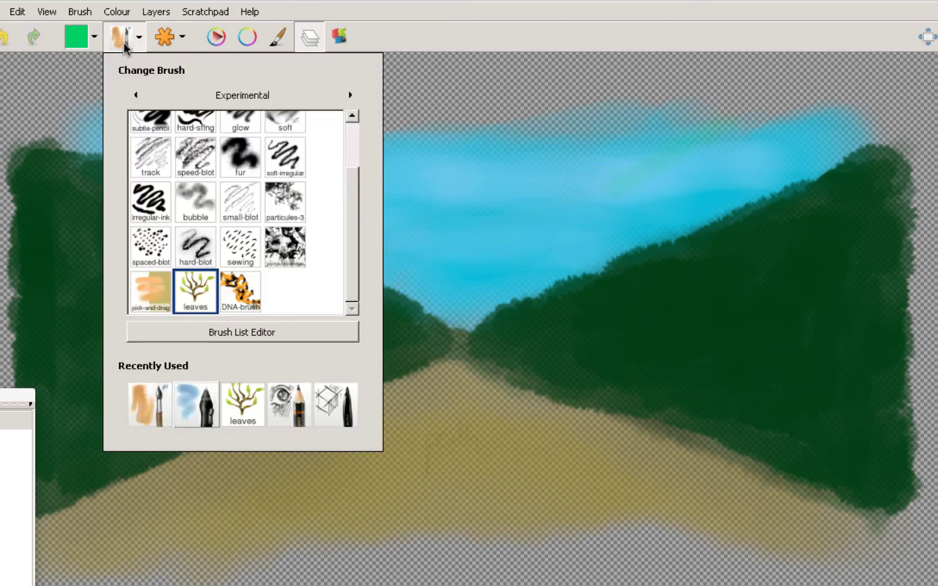
left_click(280, 395)
left_click(176, 44)
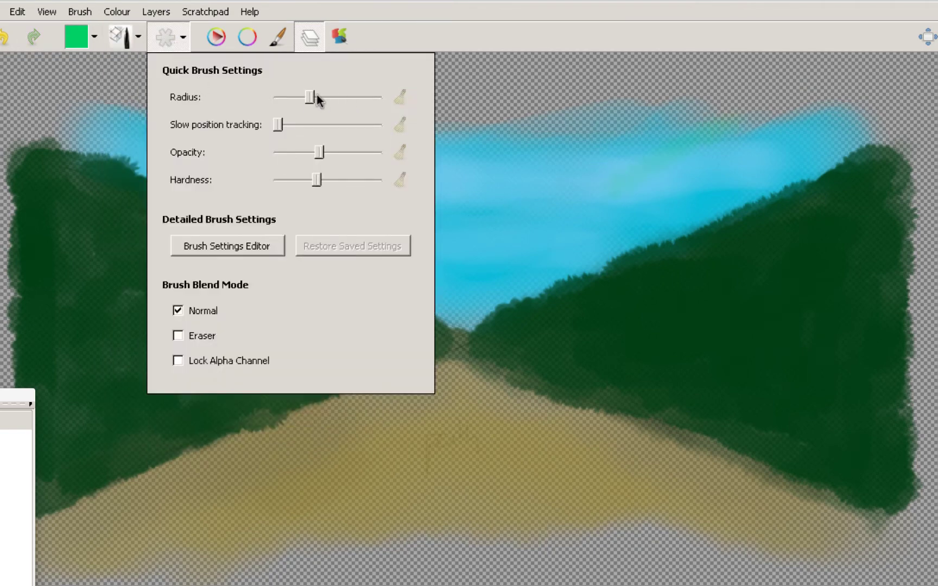
Set the paint colour to bright yellow and paint a large arrow in the sky pointing down to the left as the light direction
left_click(94, 37)
left_click(197, 102)
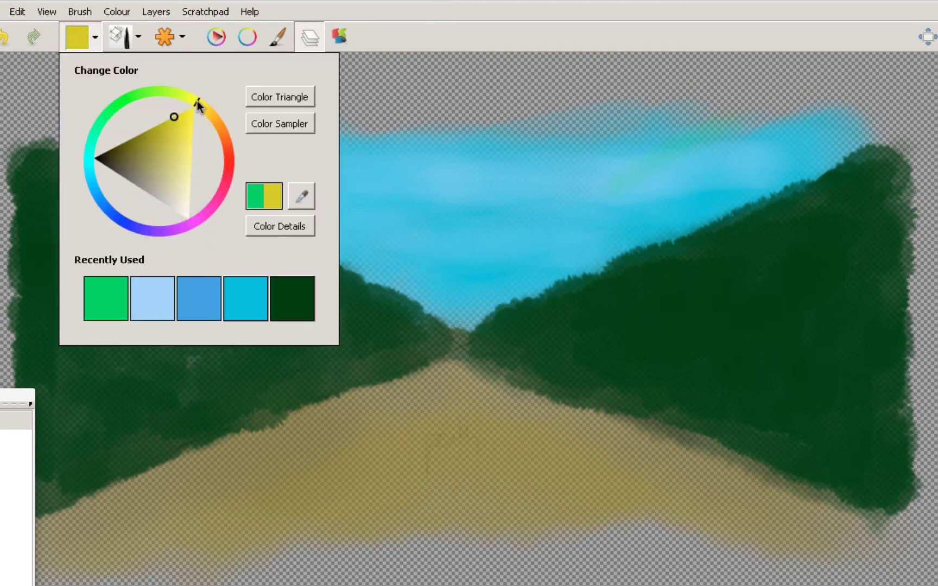
left_click(190, 110)
mouse_move(741, 115)
left_mouse_down()
mouse_move(575, 199)
mouse_move(587, 150)
mouse_move(568, 178)
mouse_move(661, 212)
left_mouse_up()
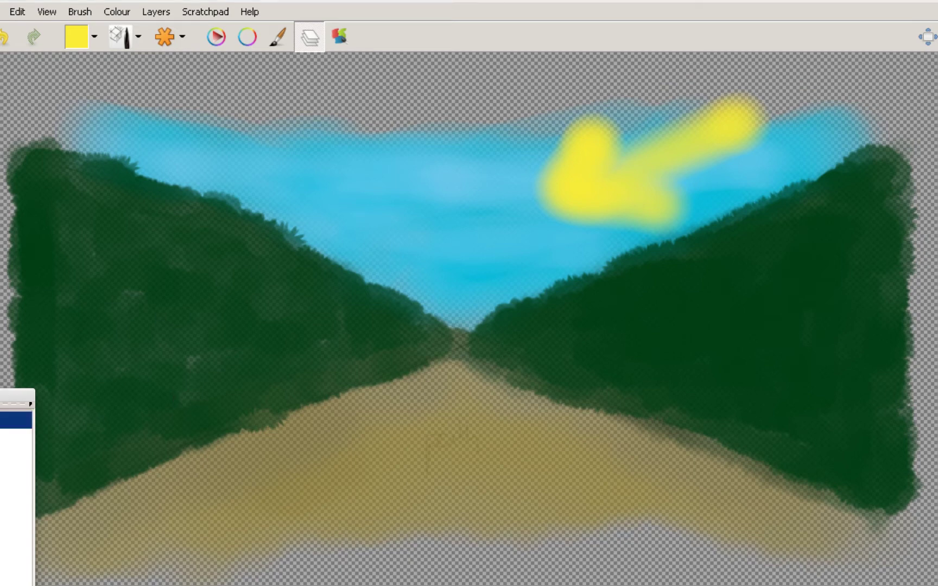
Open the top layer's name for editing and accept it
key("Return")
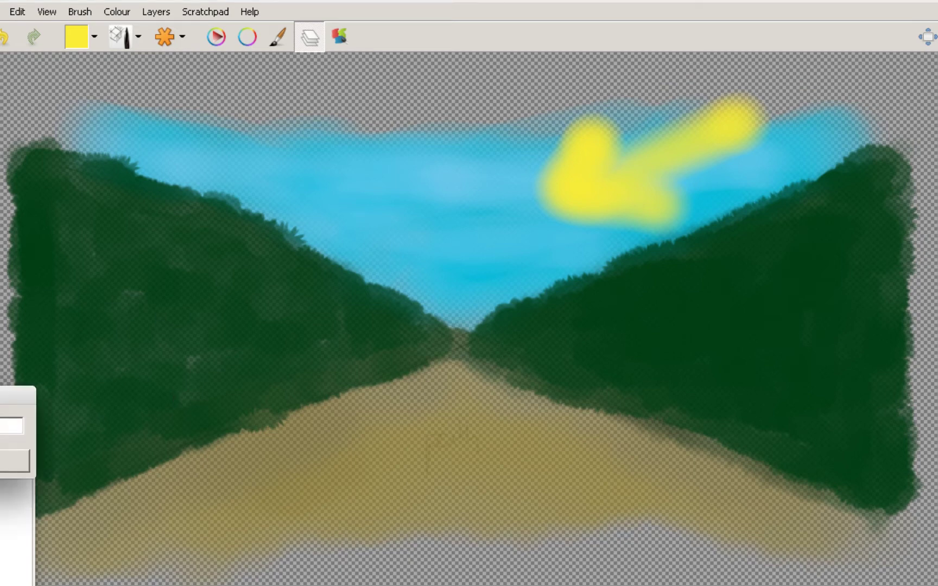
key("Return")
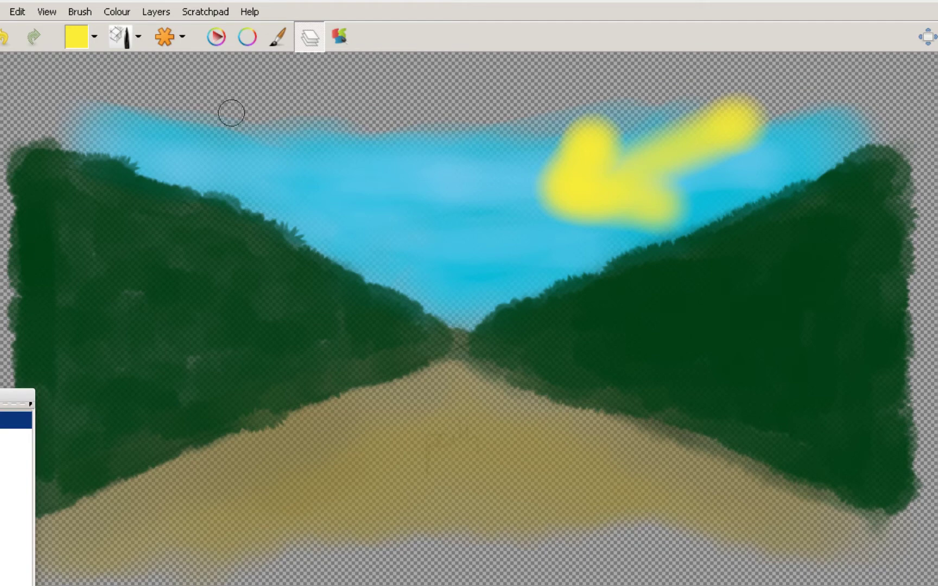
Paint a yellow highlight along the upper edge of the left hedge with the recently used orange-smear paintbrush
left_click(87, 36)
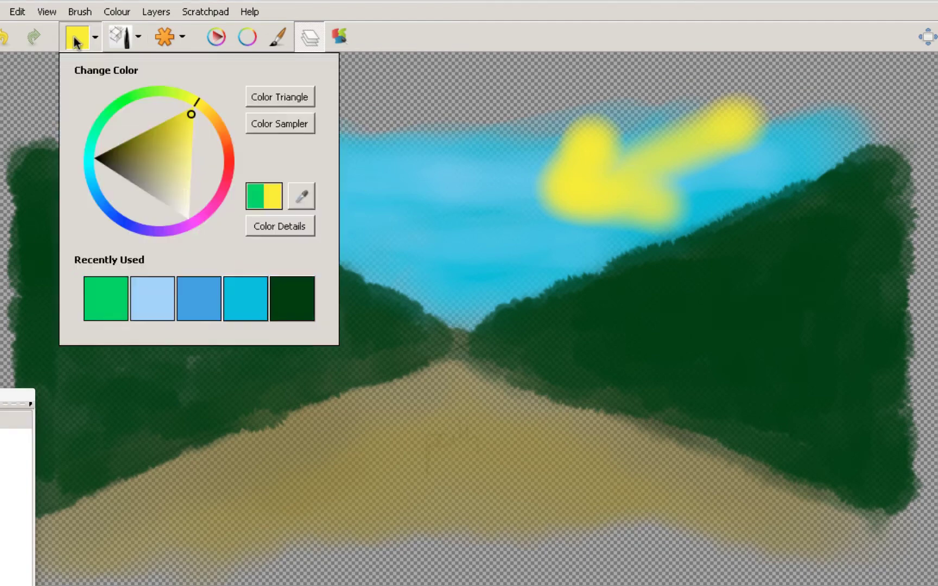
left_click(127, 36)
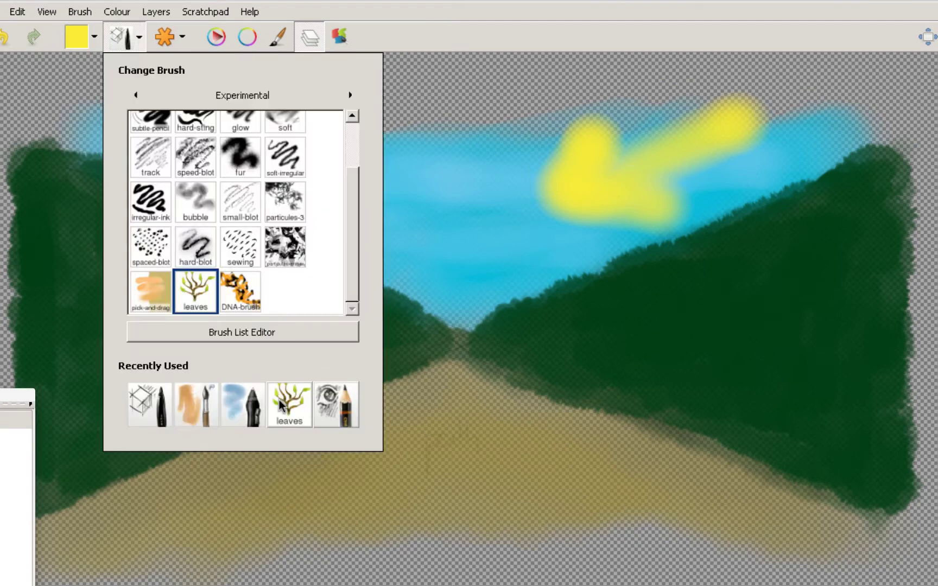
left_click(196, 406)
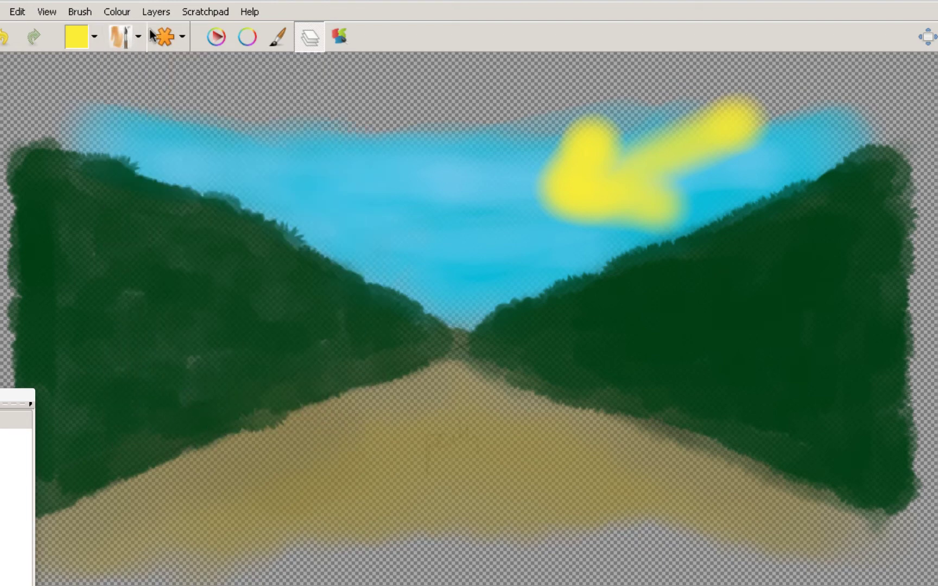
left_click(135, 47)
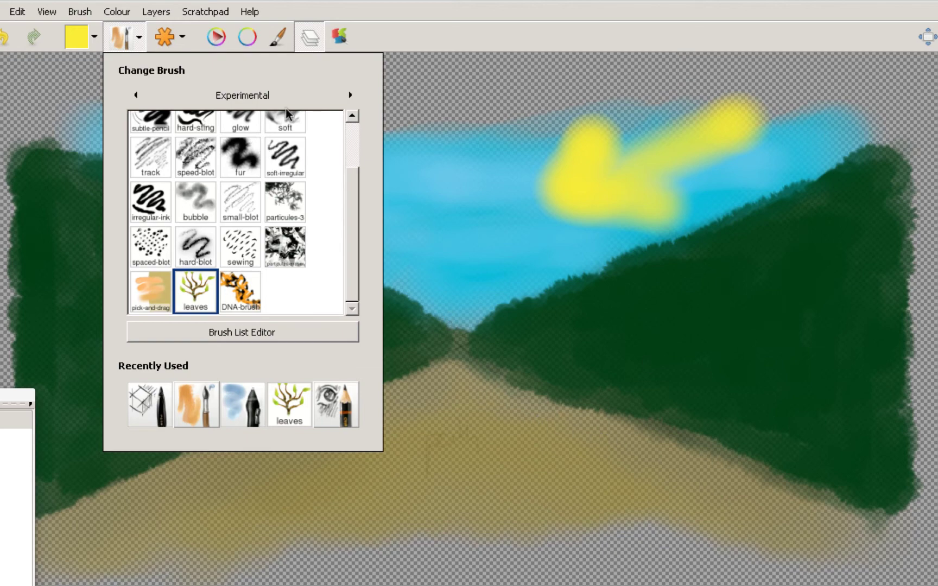
left_click(192, 395)
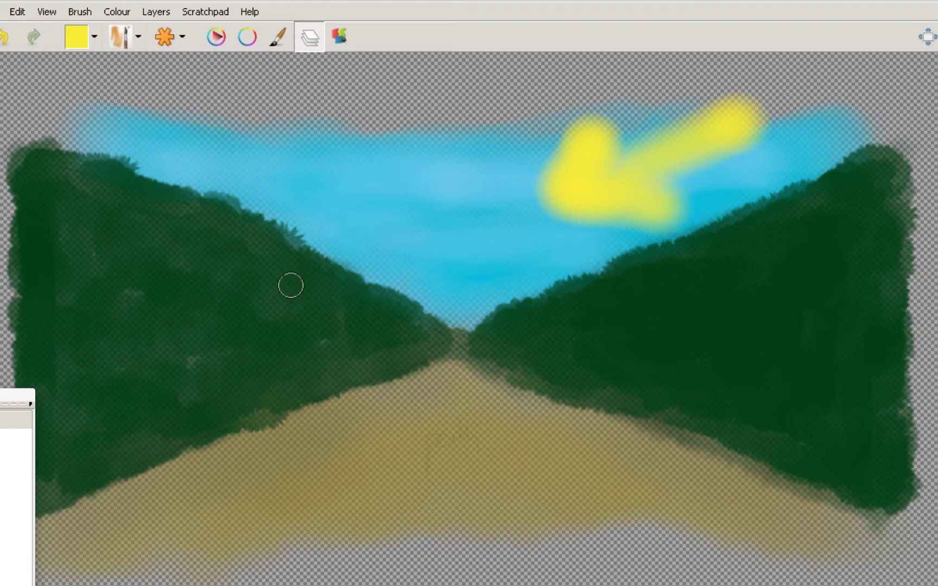
left_click(122, 36)
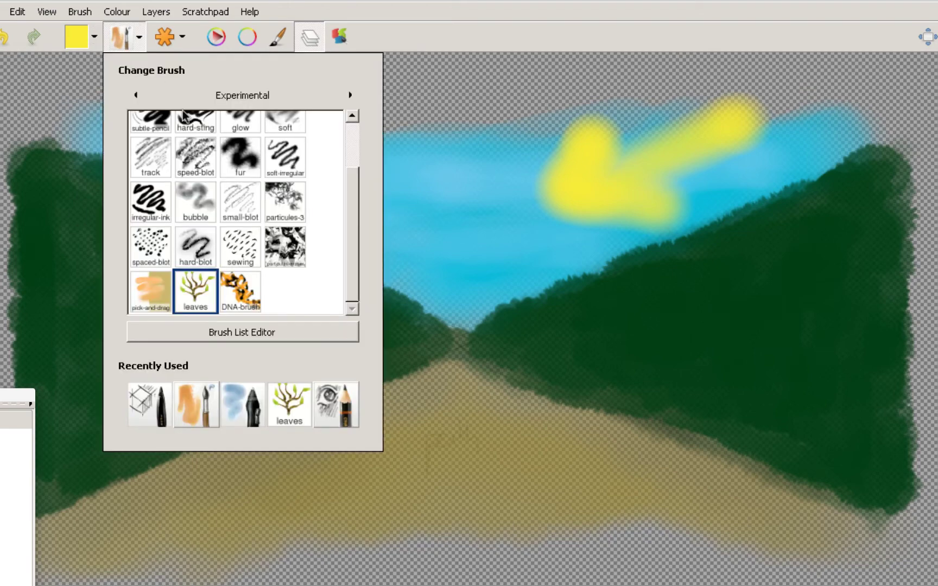
left_click(165, 49)
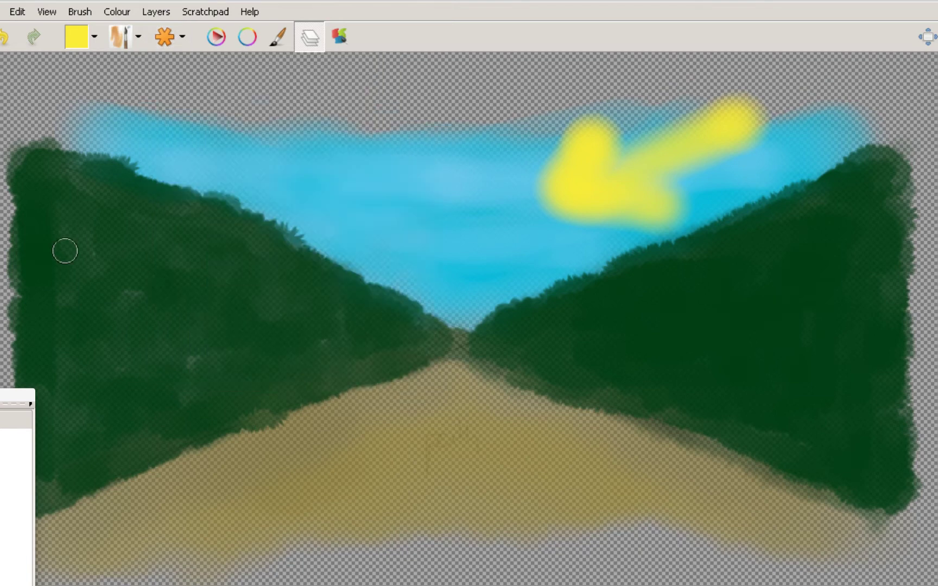
left_click_drag(101, 199, 348, 295)
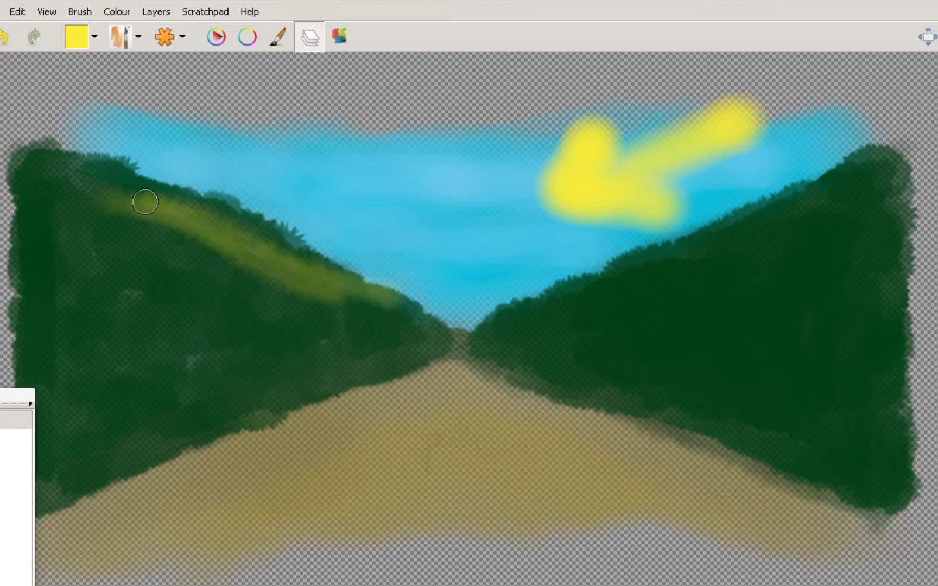
Undo the last yellow highlight stroke on the left hedge and lower the brush hardness
left_click(10, 37)
left_click(166, 37)
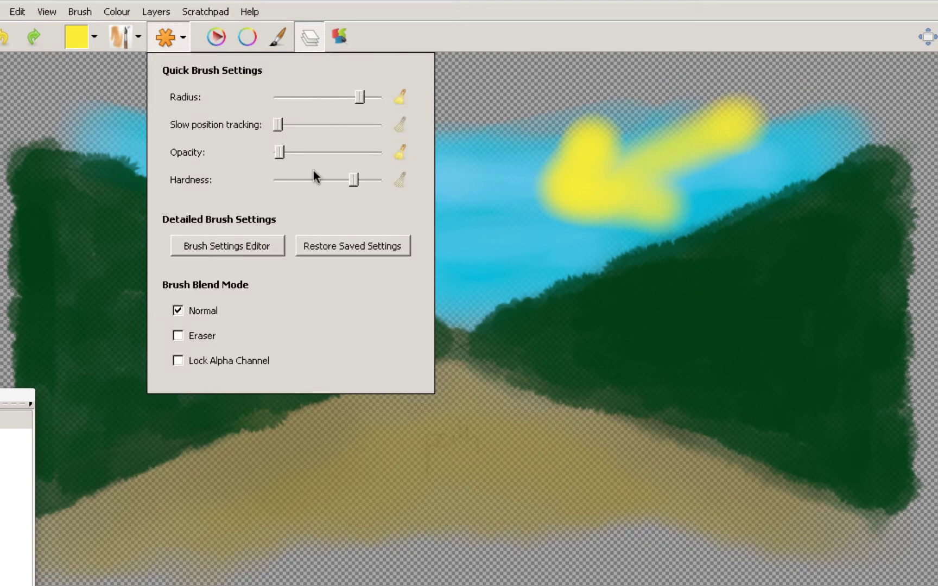
left_click_drag(353, 179, 326, 180)
Try softer yellow highlights along the crest and slope of the left hedge, and undo the strokes
left_click_drag(100, 184, 328, 278)
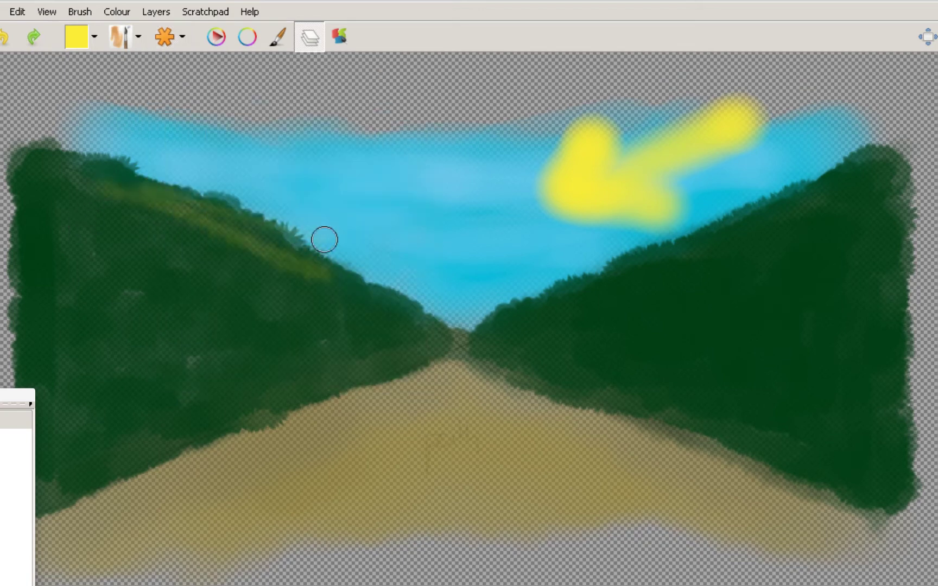
mouse_move(62, 153)
left_mouse_down()
mouse_move(191, 201)
mouse_move(64, 162)
mouse_move(361, 257)
mouse_move(261, 224)
mouse_move(454, 320)
mouse_move(396, 289)
mouse_move(450, 331)
left_mouse_up()
mouse_move(244, 205)
left_mouse_down()
mouse_move(168, 184)
mouse_move(146, 209)
mouse_move(173, 207)
left_mouse_up()
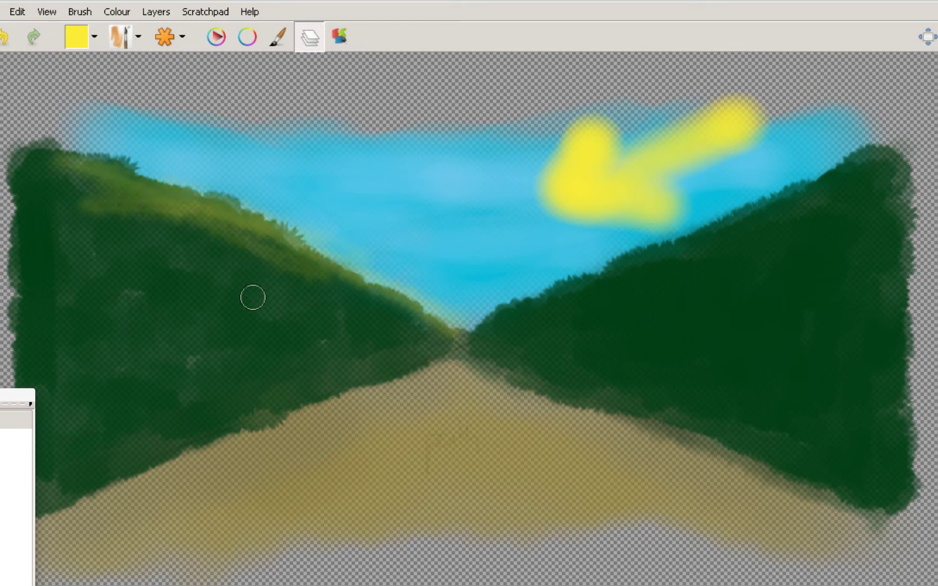
left_click_drag(172, 251, 300, 321)
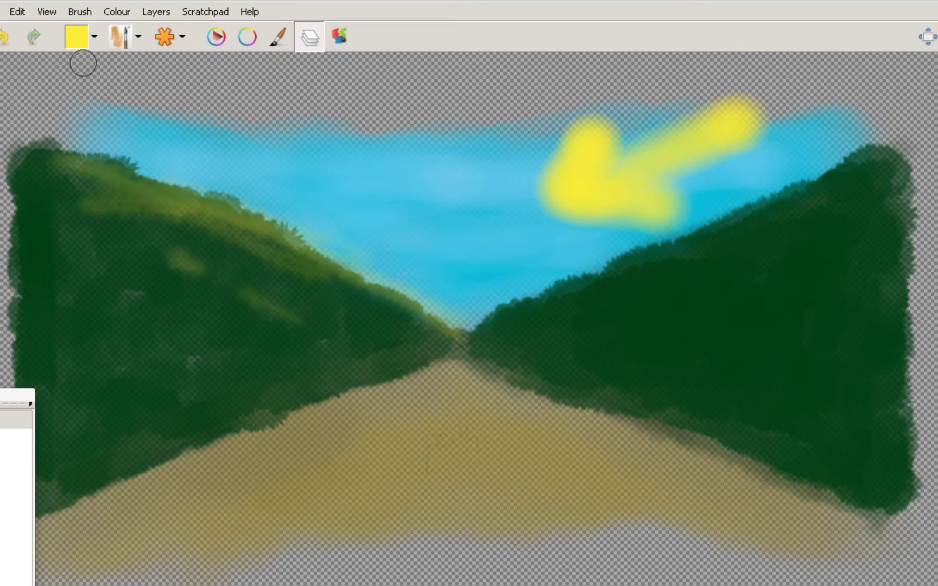
left_click(4, 37)
left_click(4, 37)
Set the paint colour to light green and paint highlights over the left hedge and along the right hedge's upper edge
left_click(76, 37)
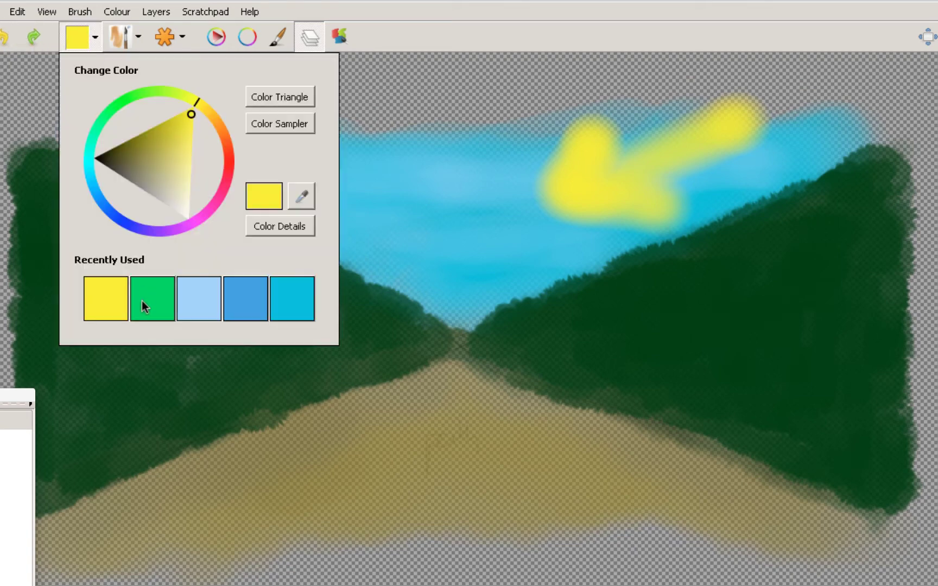
mouse_move(137, 100)
left_mouse_down()
mouse_move(158, 94)
mouse_move(184, 139)
mouse_move(137, 139)
mouse_move(145, 130)
left_mouse_up()
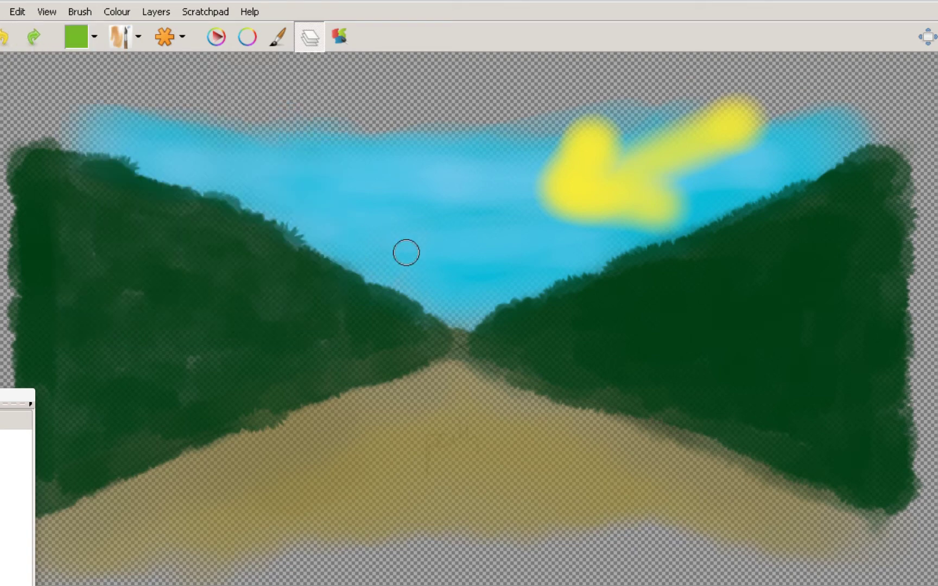
mouse_move(348, 266)
left_mouse_down()
mouse_move(266, 246)
mouse_move(215, 213)
mouse_move(179, 207)
left_mouse_up()
mouse_move(258, 225)
left_mouse_down()
mouse_move(111, 176)
mouse_move(123, 178)
mouse_move(44, 173)
mouse_move(58, 157)
mouse_move(18, 158)
left_mouse_up()
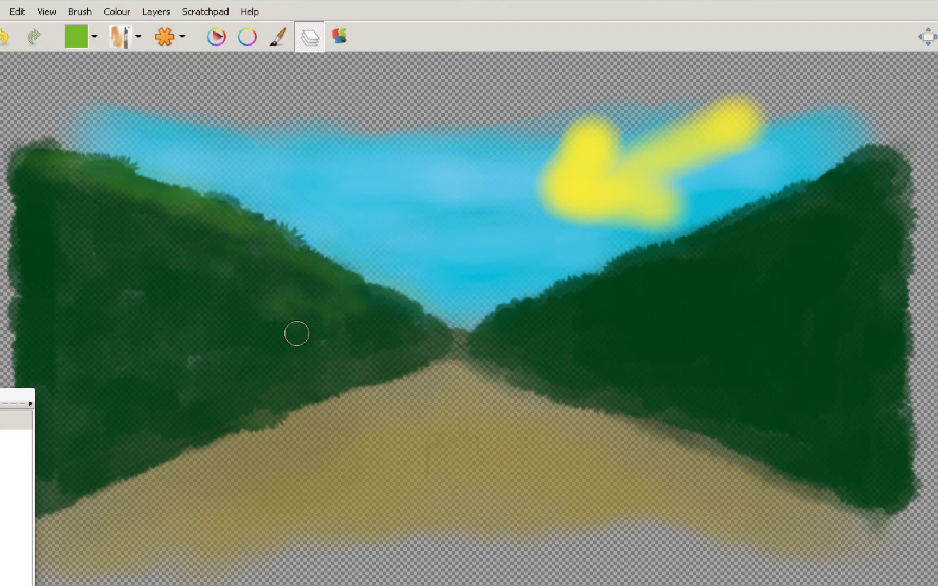
mouse_move(144, 259)
left_mouse_down()
mouse_move(110, 285)
mouse_move(125, 291)
mouse_move(76, 269)
mouse_move(108, 266)
mouse_move(90, 243)
mouse_move(150, 312)
mouse_move(67, 290)
mouse_move(210, 273)
mouse_move(242, 340)
mouse_move(231, 327)
mouse_move(228, 347)
mouse_move(175, 351)
mouse_move(155, 374)
mouse_move(130, 366)
mouse_move(143, 382)
mouse_move(384, 335)
mouse_move(396, 348)
mouse_move(362, 361)
mouse_move(420, 321)
mouse_move(450, 340)
mouse_move(328, 261)
left_mouse_up()
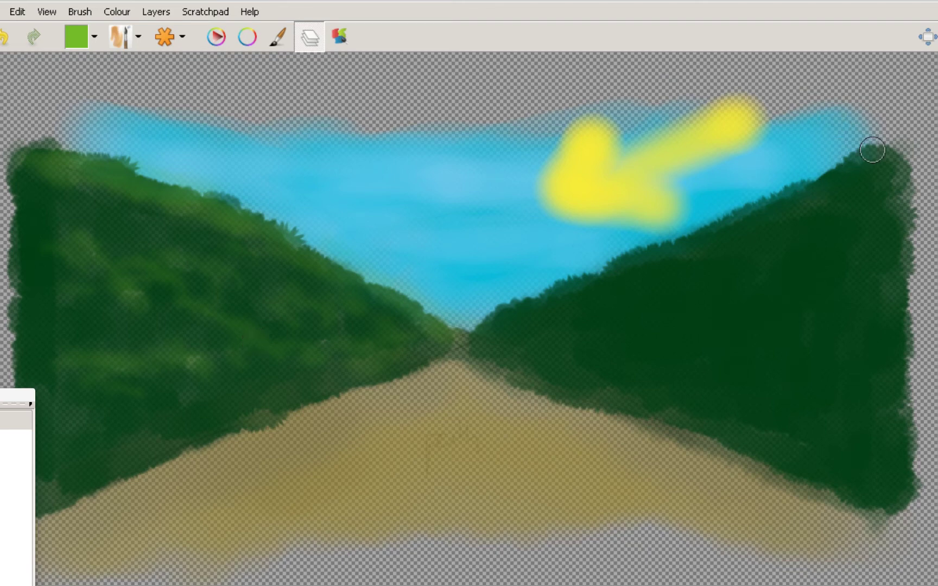
left_click_drag(874, 151, 740, 221)
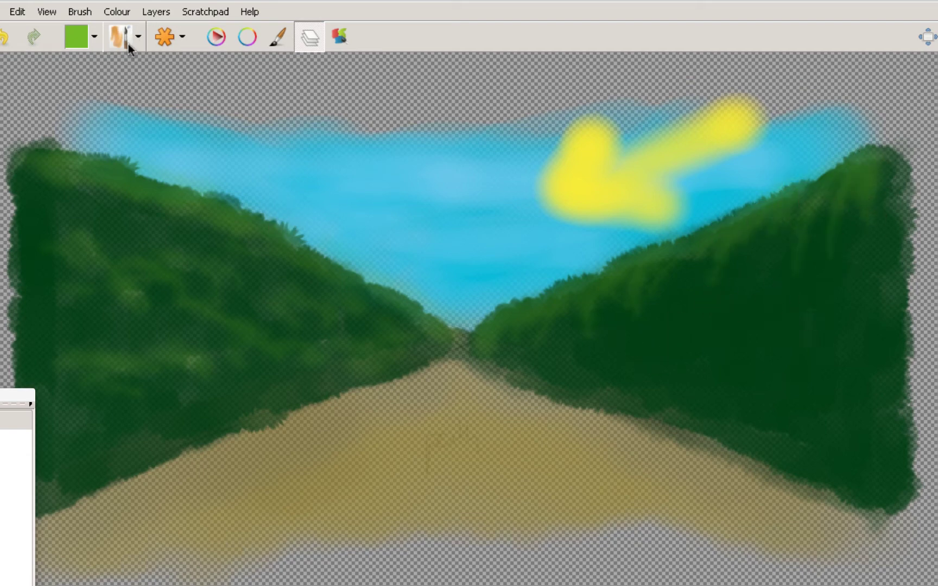
Lower the brush hardness, try green strokes on the right hedge's dark face, and undo them
left_click(167, 37)
left_click_drag(324, 177, 302, 178)
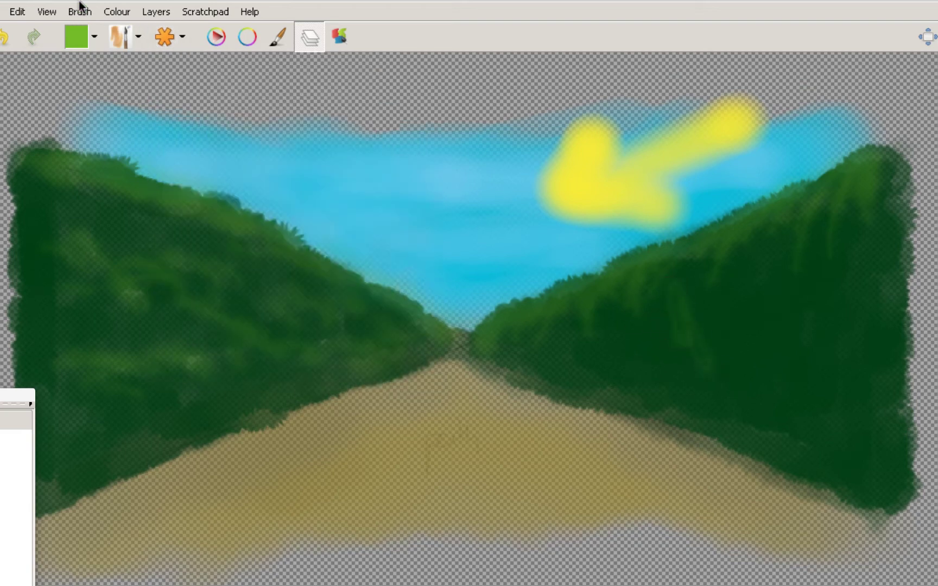
left_click(6, 37)
left_click(164, 38)
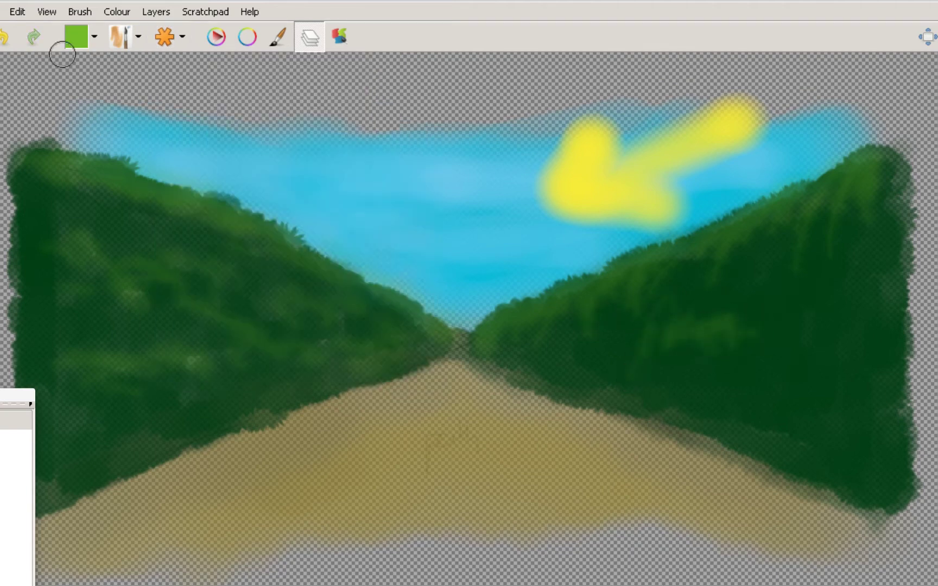
left_click(166, 37)
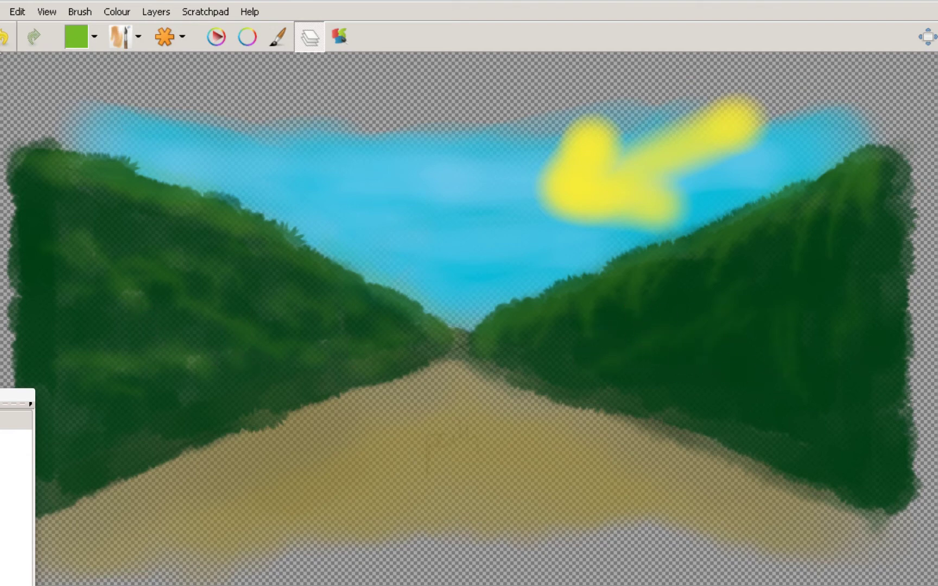
left_click(4, 37)
Set the paint colour to dark olive green and paint test strokes over the yellow arrow and the left hedge
left_click(121, 36)
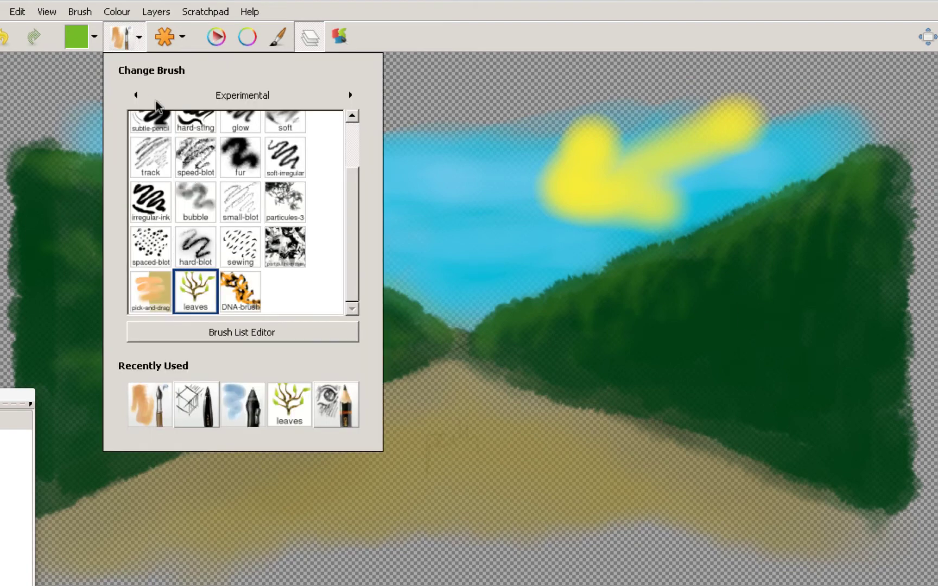
left_click(85, 31)
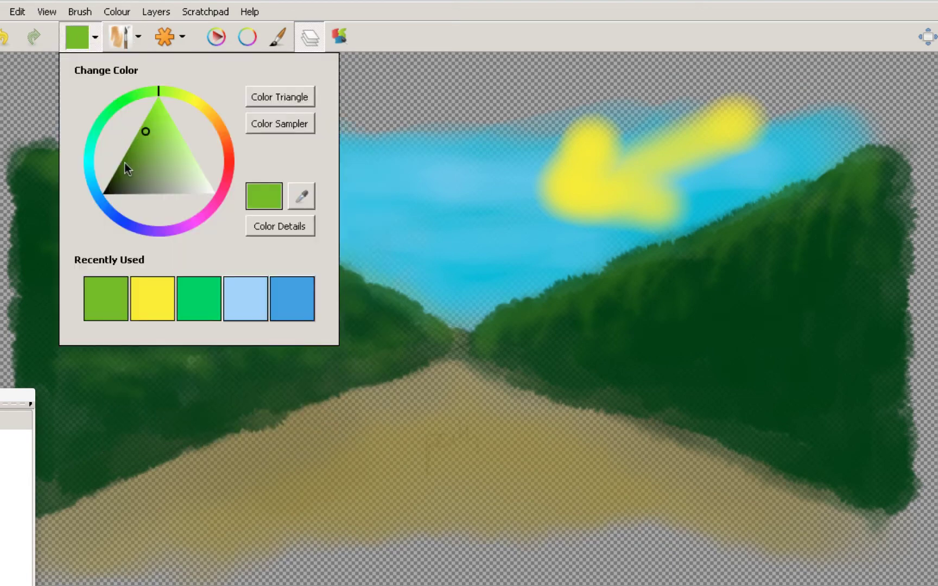
left_click_drag(125, 162, 118, 171)
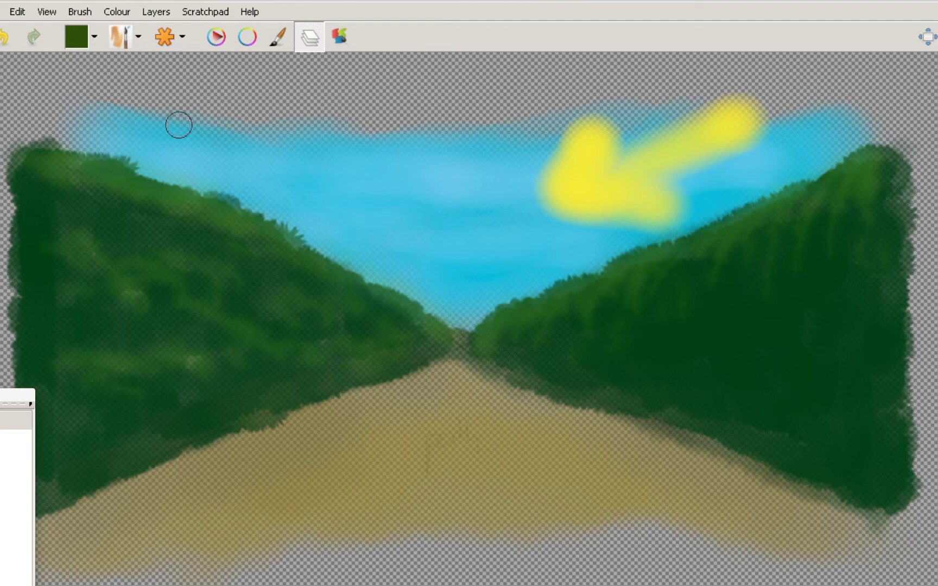
mouse_move(699, 134)
left_mouse_down()
mouse_move(555, 194)
mouse_move(589, 142)
mouse_move(642, 201)
mouse_move(637, 250)
left_mouse_up()
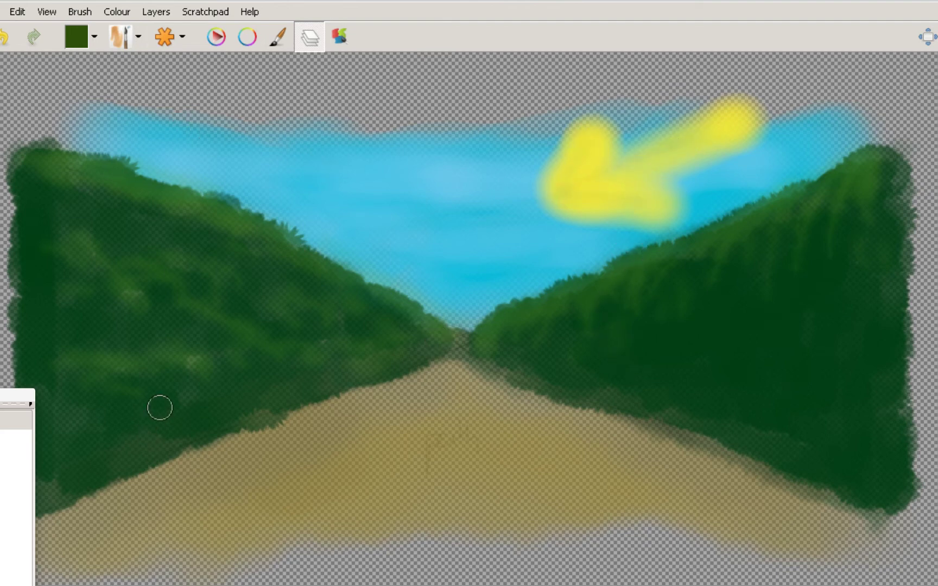
mouse_move(159, 408)
left_mouse_down()
mouse_move(169, 379)
mouse_move(208, 375)
mouse_move(158, 394)
mouse_move(174, 417)
left_mouse_up()
Raise the brush opacity and paint a dark olive patch on the left hedge, undoing the last stroke
mouse_move(176, 29)
left_click_drag(278, 152, 283, 154)
mouse_move(168, 34)
mouse_move(291, 153)
left_mouse_down()
mouse_move(326, 153)
mouse_move(338, 180)
left_mouse_up()
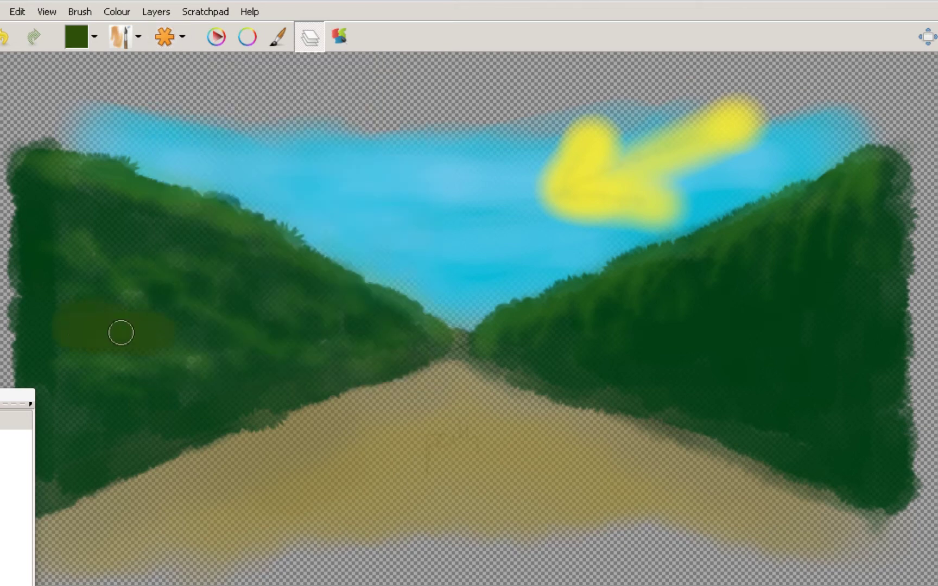
left_click(4, 39)
Try a dark red shadow colour with a short stroke on the left hedge
mouse_move(71, 42)
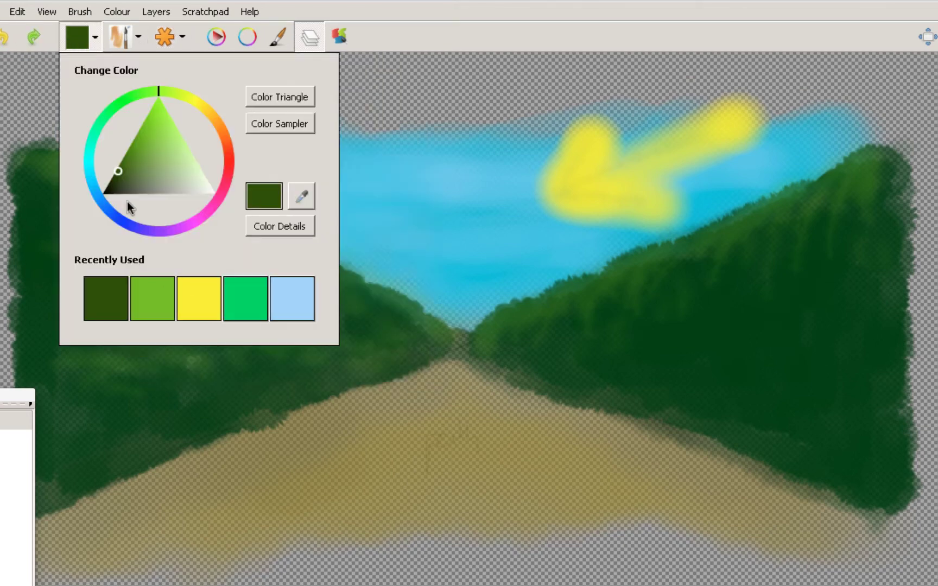
left_click(106, 187)
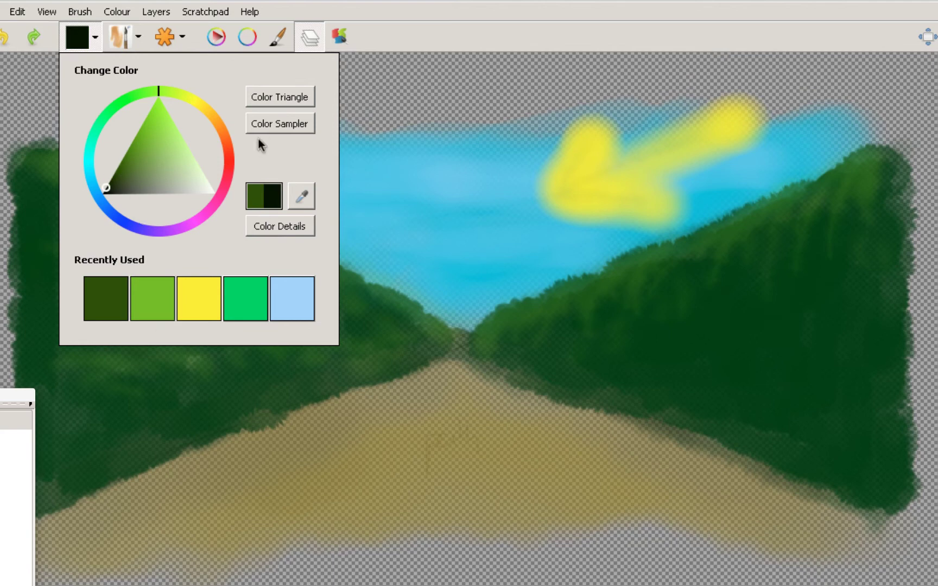
left_click(219, 181)
left_click(144, 122)
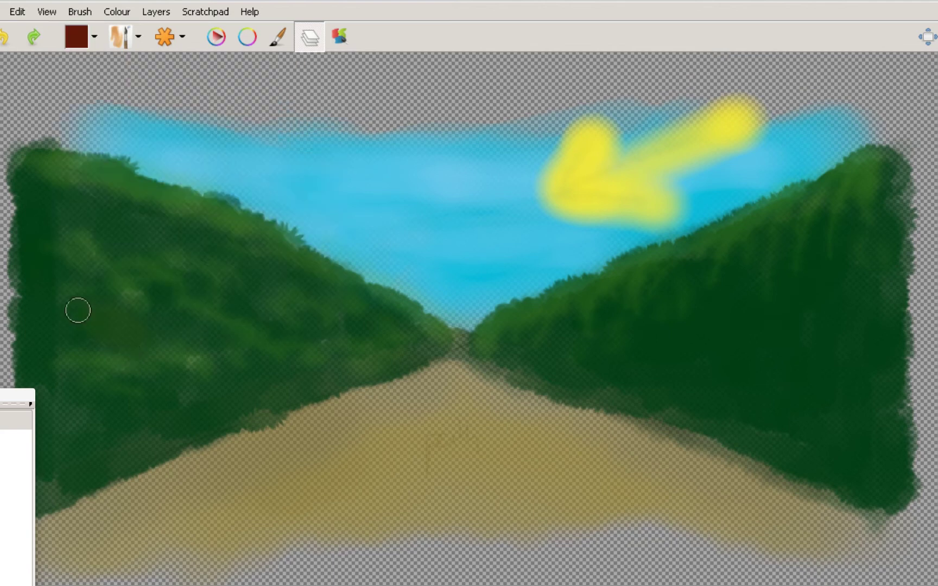
left_click_drag(77, 310, 85, 327)
Try a dark purple shadow colour with a short stroke on the left hedge
left_click(77, 37)
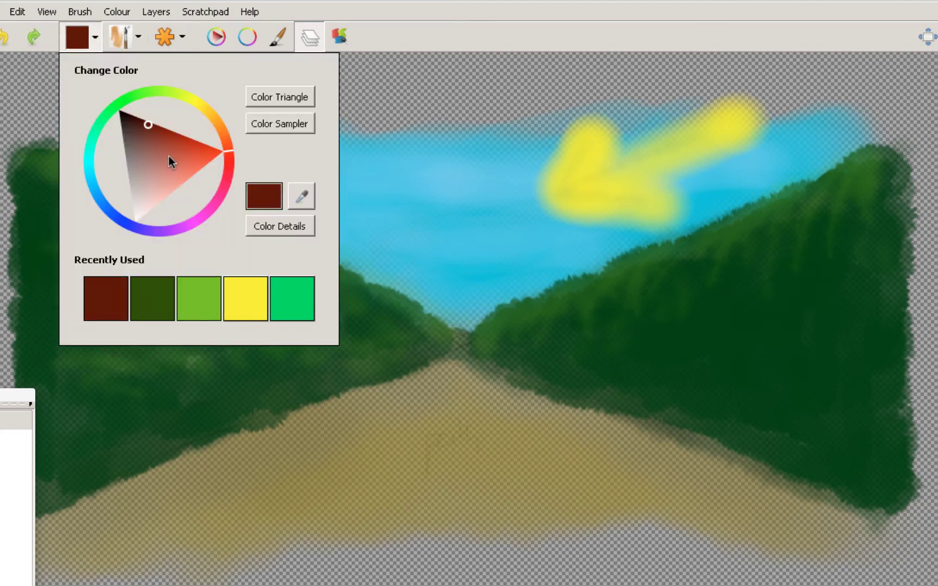
left_click(143, 230)
left_click(195, 155)
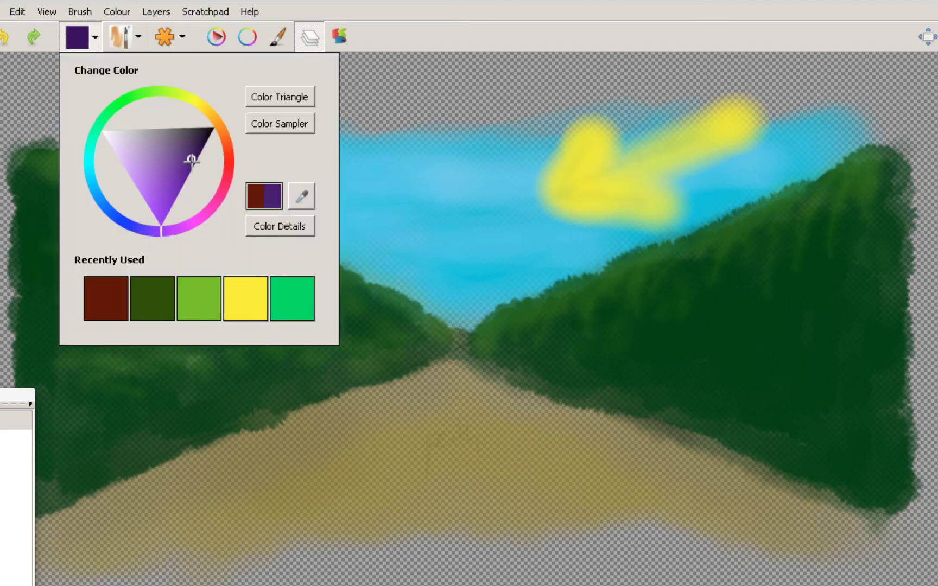
left_click_drag(113, 329, 93, 324)
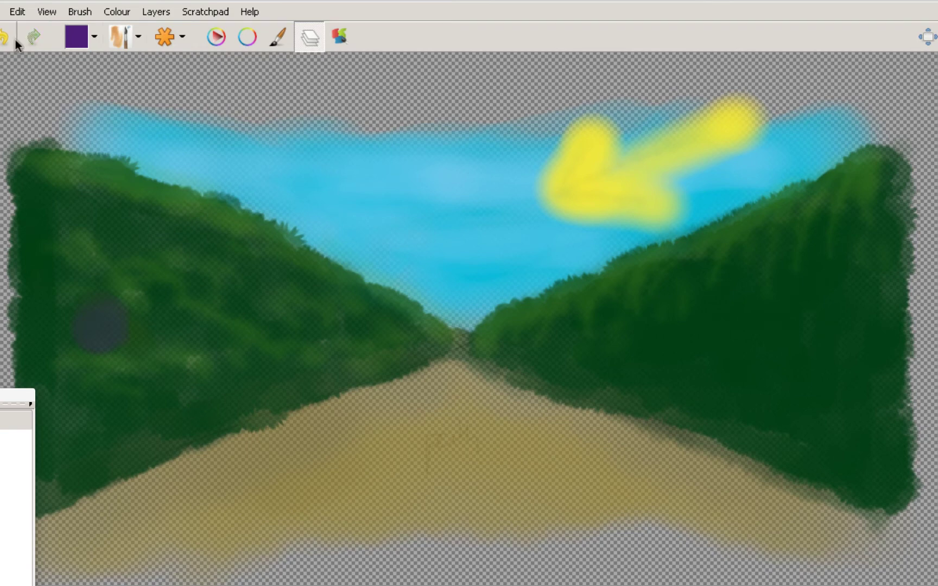
Set the paint colour to dark blue, test it with a stroke on the left hedge, and undo the stroke
left_click(83, 39)
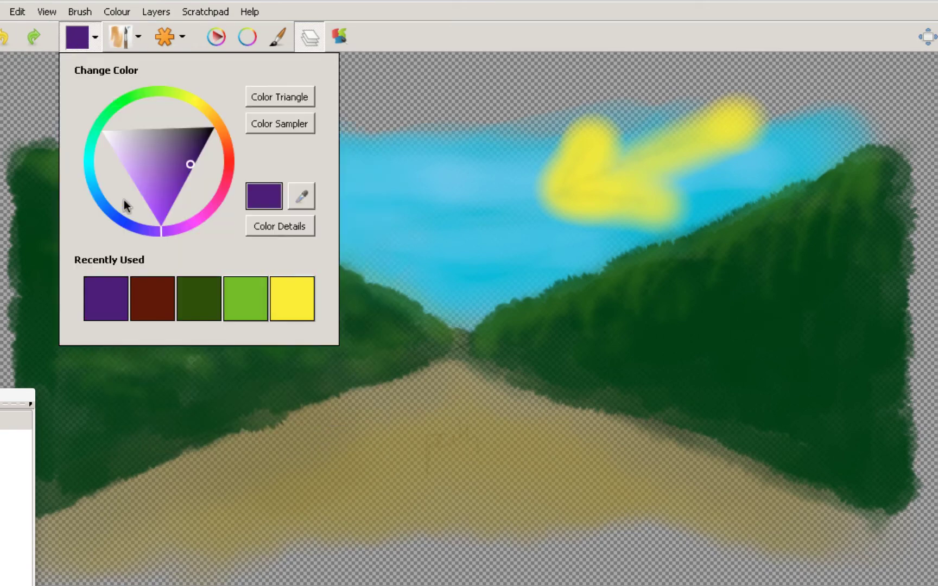
left_click(96, 197)
left_click(182, 191)
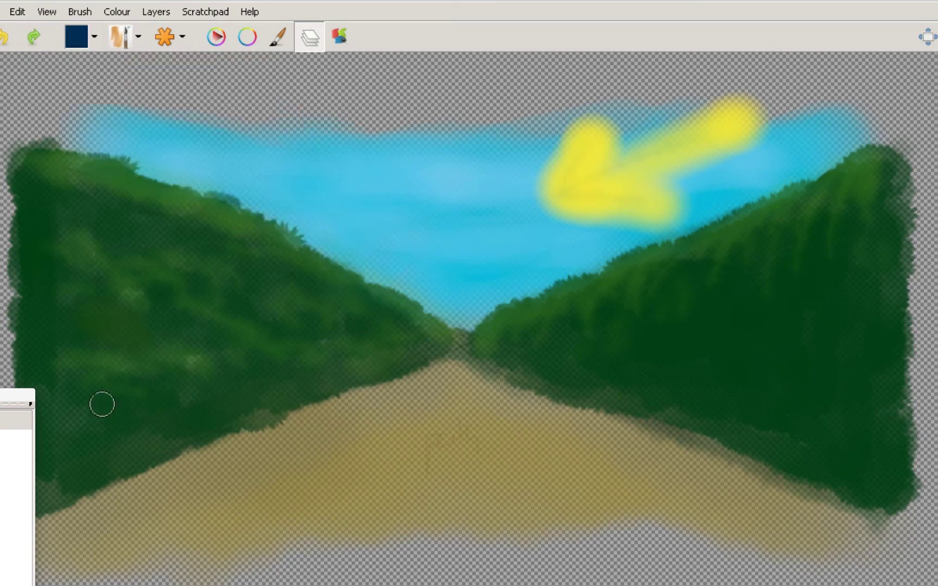
left_click_drag(124, 320, 167, 331)
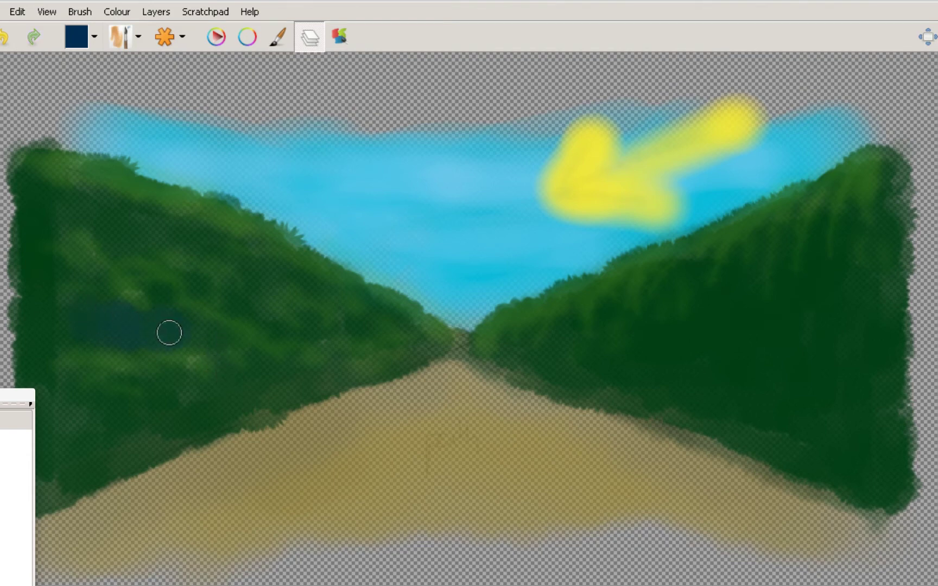
left_click(19, 36)
Raise the brush opacity further, test a dark blue dab on the left hedge, and undo it
left_click(165, 36)
left_click_drag(326, 153, 363, 152)
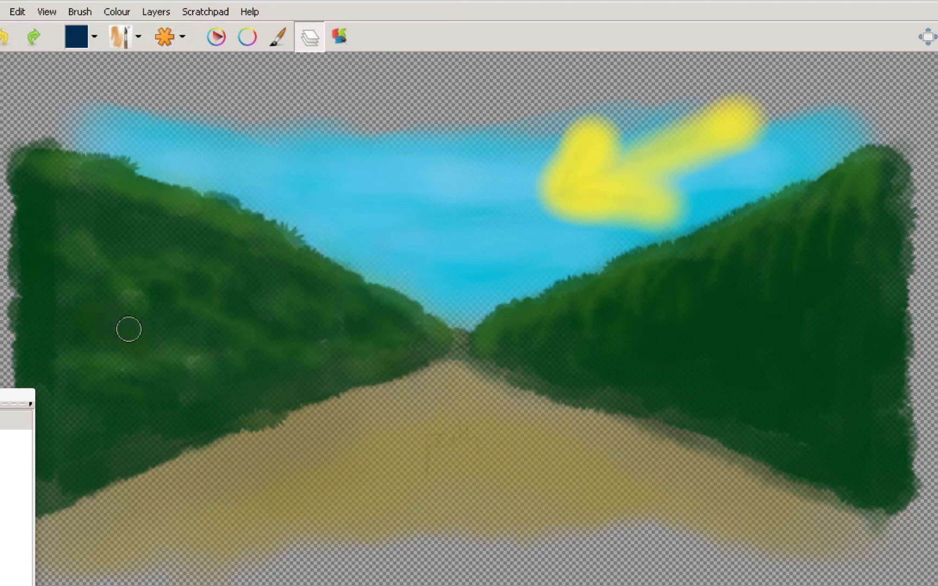
mouse_move(128, 329)
left_mouse_down()
mouse_move(99, 319)
mouse_move(126, 333)
mouse_move(127, 319)
mouse_move(108, 338)
left_mouse_up()
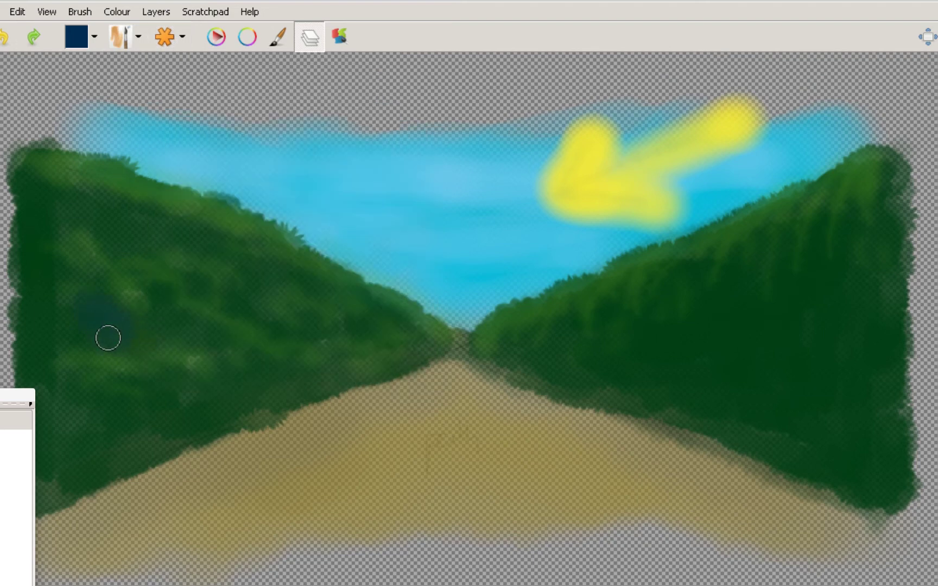
left_click(3, 36)
Reduce the brush radius and paint dark blue shadows in both hedges, especially along their lower edges beside the path
left_click(129, 44)
left_click(171, 36)
left_click_drag(654, 400, 675, 405)
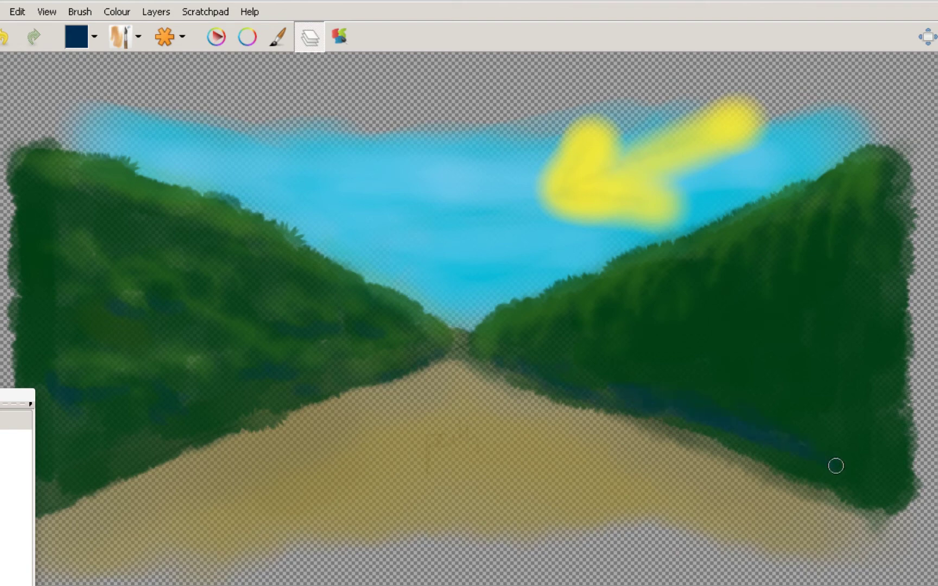
left_click_drag(883, 494, 905, 496)
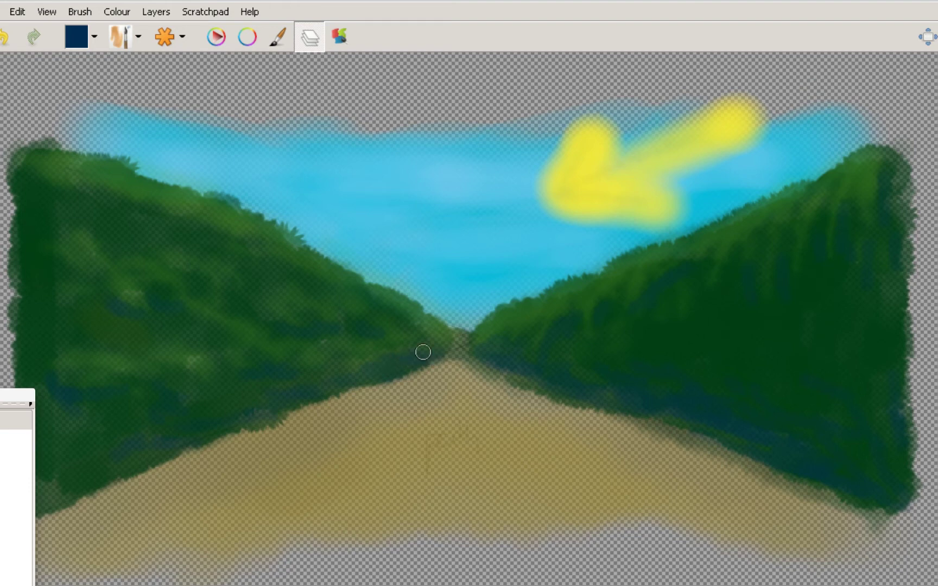
mouse_move(496, 332)
left_mouse_down()
mouse_move(488, 363)
mouse_move(519, 377)
mouse_move(546, 370)
left_mouse_up()
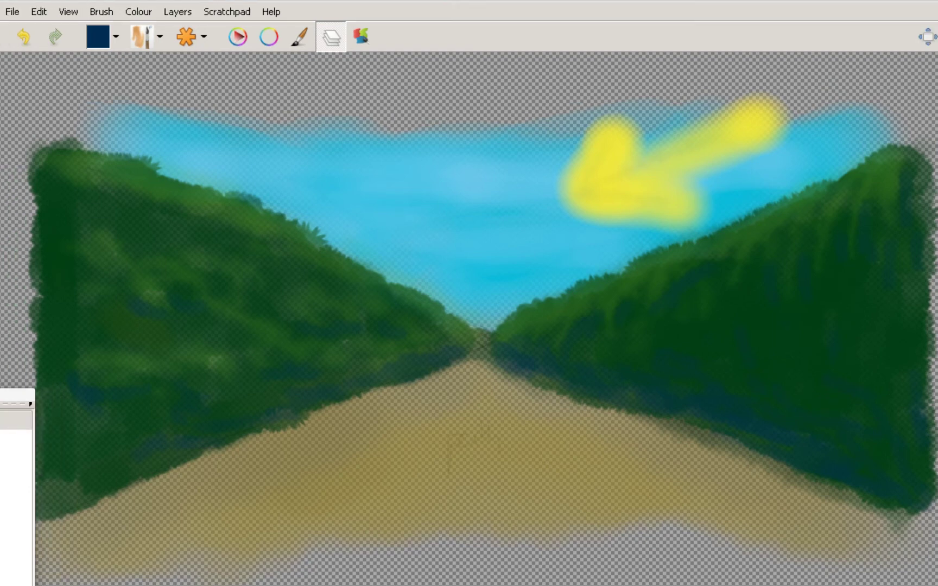
Compare the scene with the highlight and shadow layer hidden, and show the layer again
left_click(16, 420)
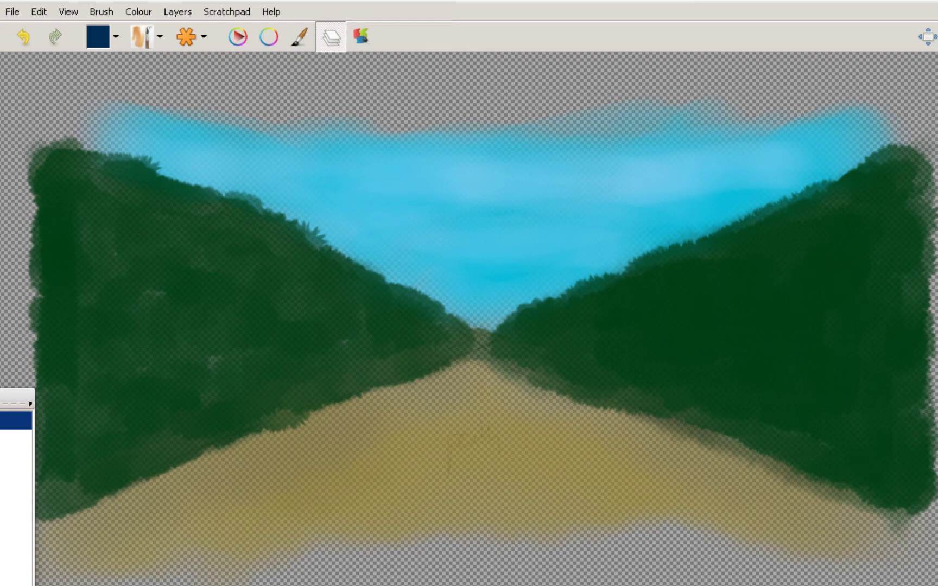
key("ctrl+z")
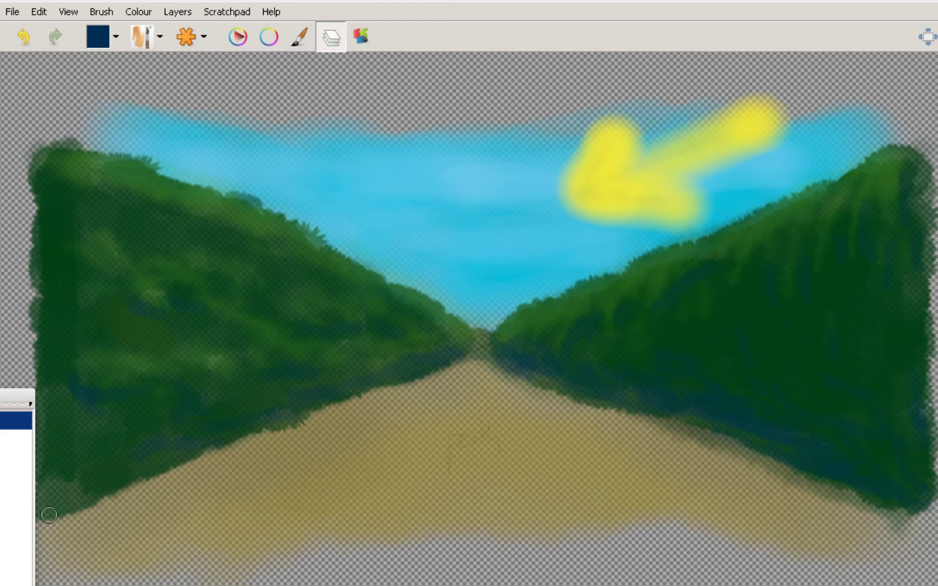
Reduce the brush radius
left_click(160, 37)
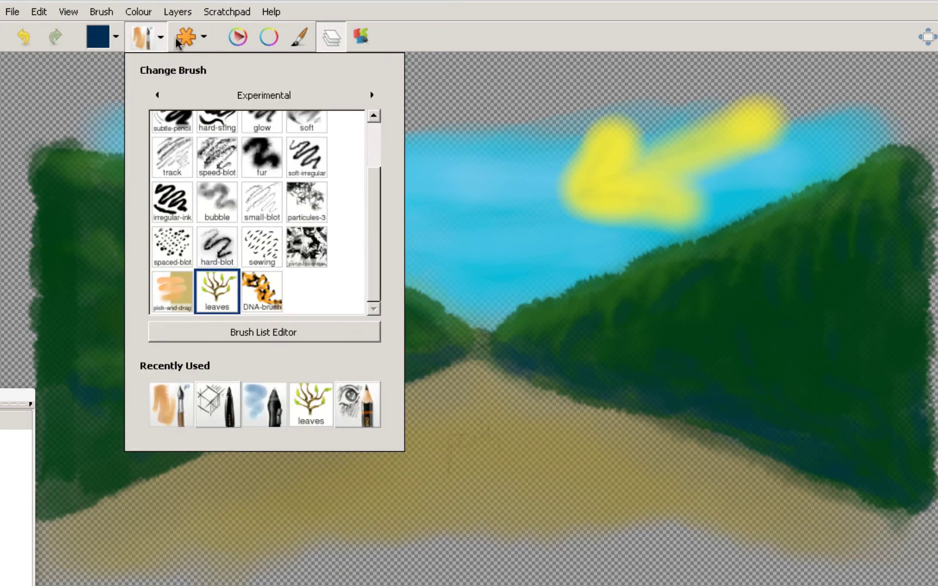
left_click(191, 36)
left_click(192, 37)
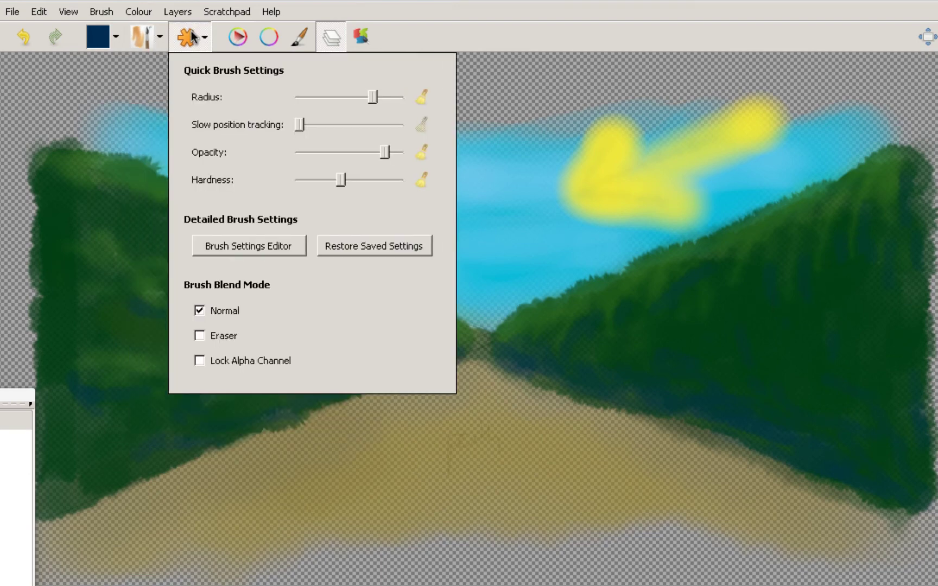
left_click_drag(370, 100, 325, 98)
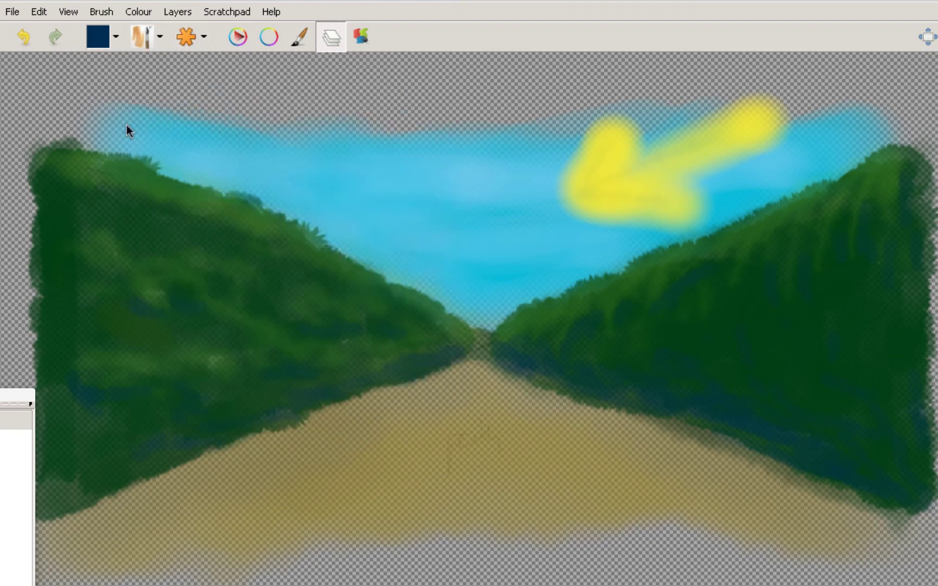
Set the paint colour to a very pale light blue
left_click(100, 11)
left_click(97, 36)
left_click(97, 36)
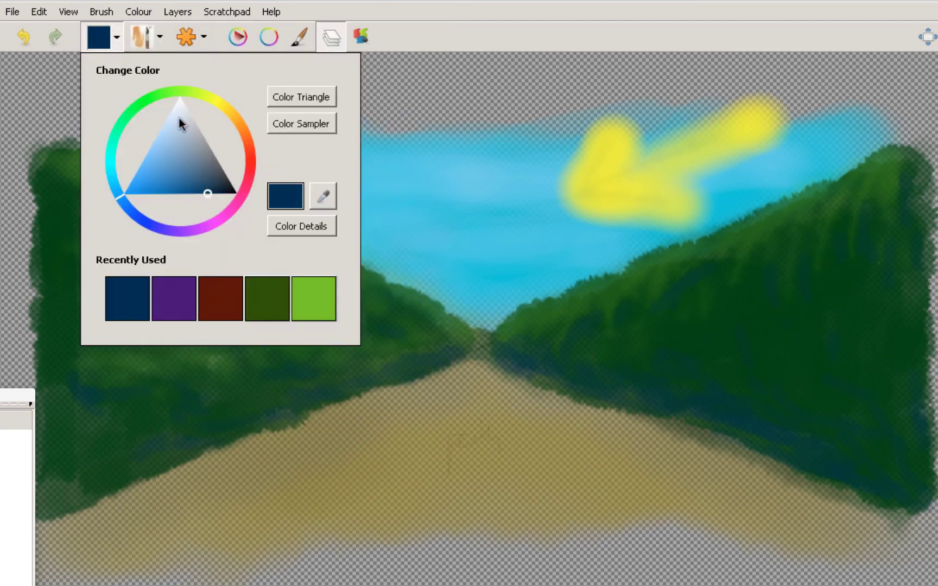
left_click(179, 119)
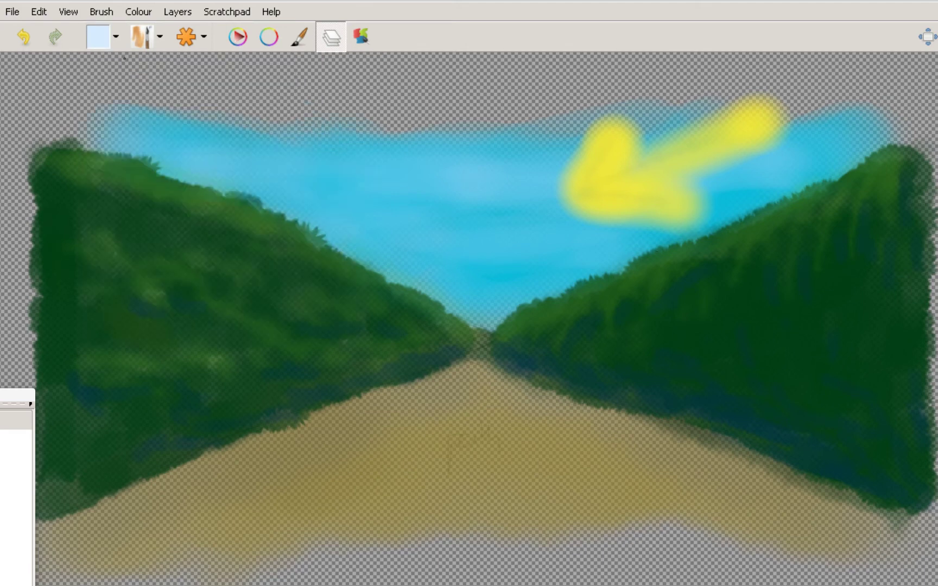
Raise the brush opacity to maximum and increase the hardness, test pale blue scribbles on the left hedge, and undo them
left_click(181, 48)
mouse_move(385, 150)
left_mouse_down()
mouse_move(393, 151)
mouse_move(396, 180)
left_mouse_up()
left_click(187, 37)
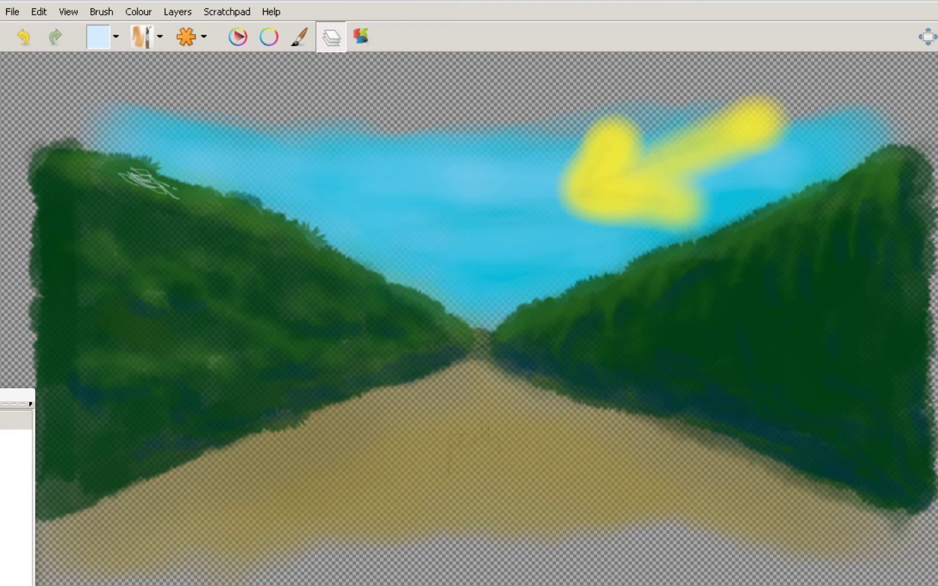
left_click(26, 40)
left_click(26, 40)
Lower the brush hardness, test a thin pale blue stroke on the left hedge, and undo it
left_click(186, 37)
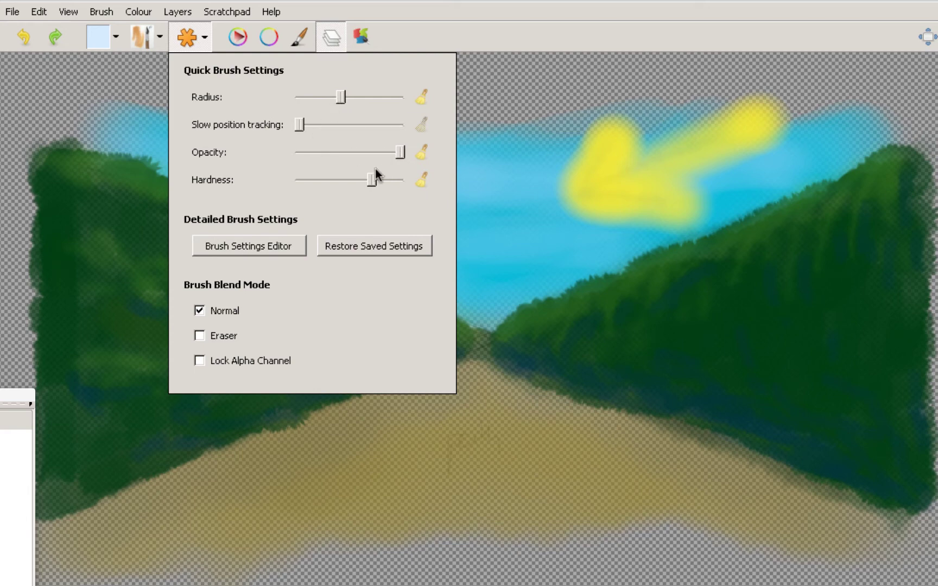
left_click_drag(375, 170, 325, 173)
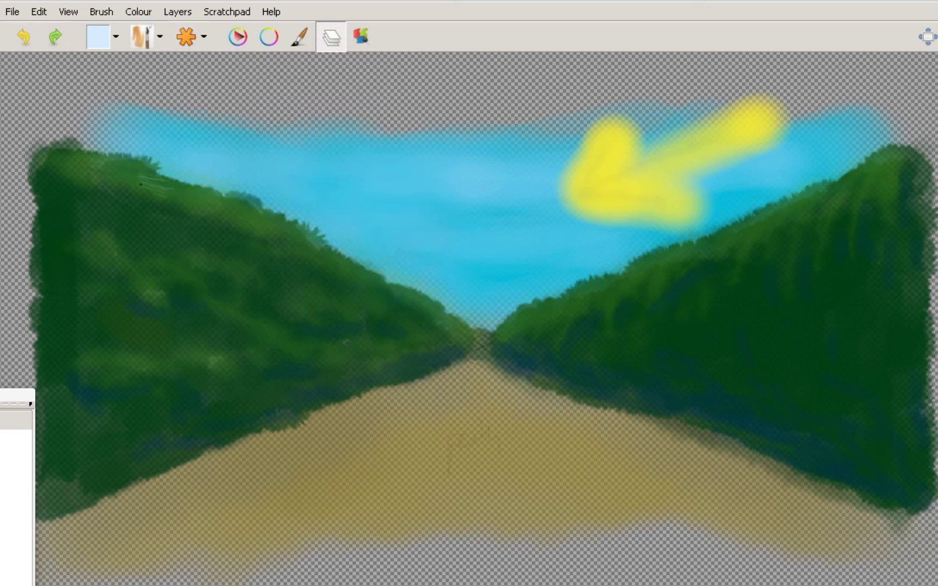
left_click(25, 38)
Reload the orange-swatch paintbrush preset from Set#2, test a pale blue stroke on the left hedge, and undo the stroke
left_click(142, 36)
left_click_drag(373, 284, 374, 238)
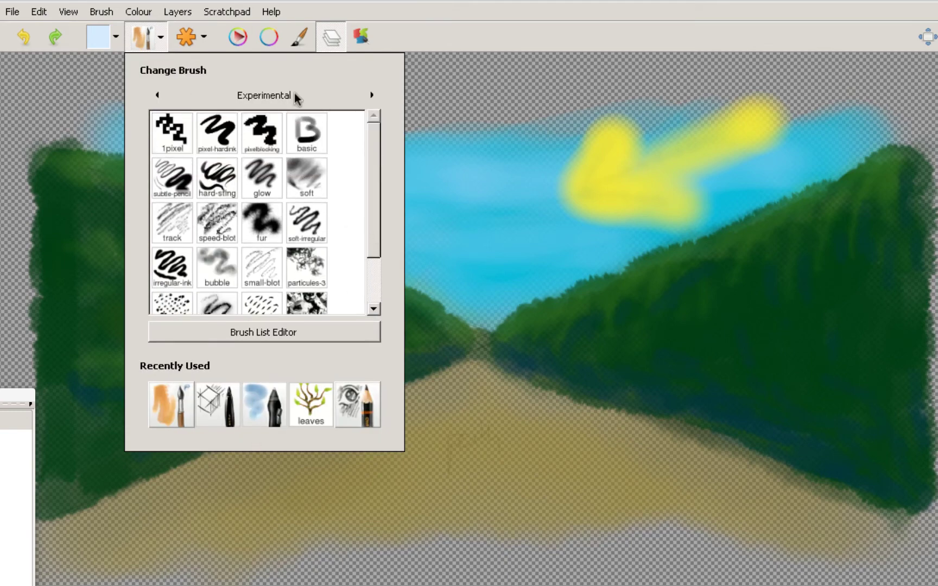
left_click(369, 95)
left_click(372, 95)
left_click(372, 95)
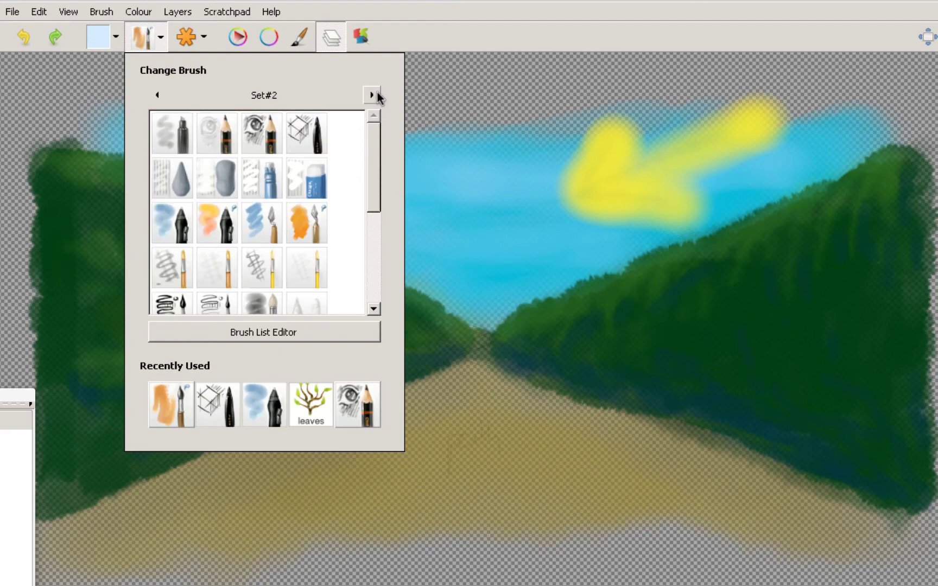
left_click_drag(385, 156, 377, 233)
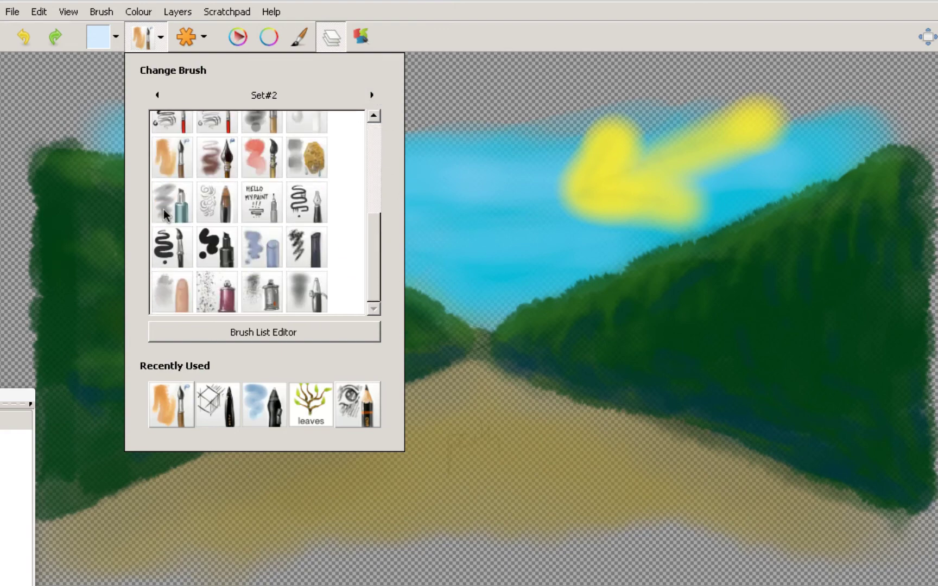
left_click(147, 123)
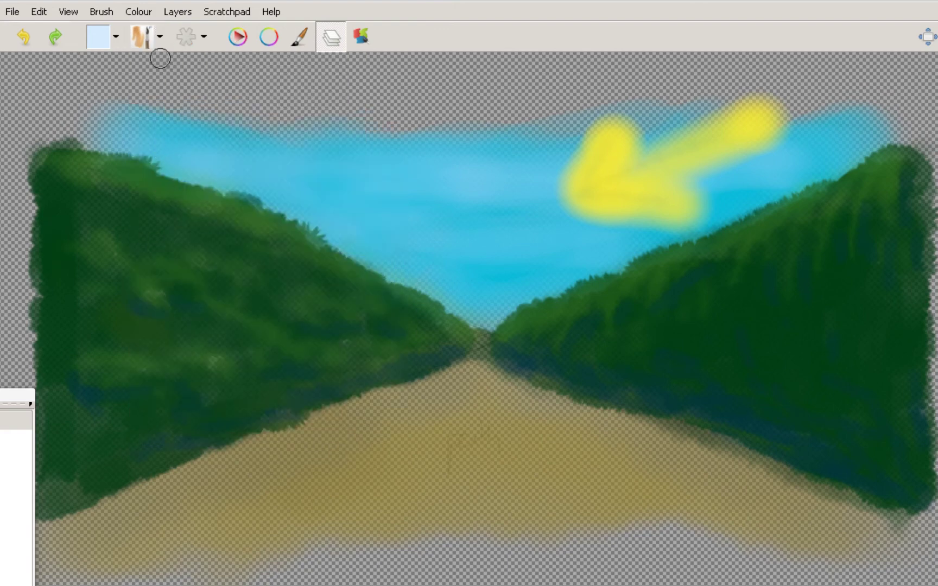
left_click_drag(170, 196, 275, 217)
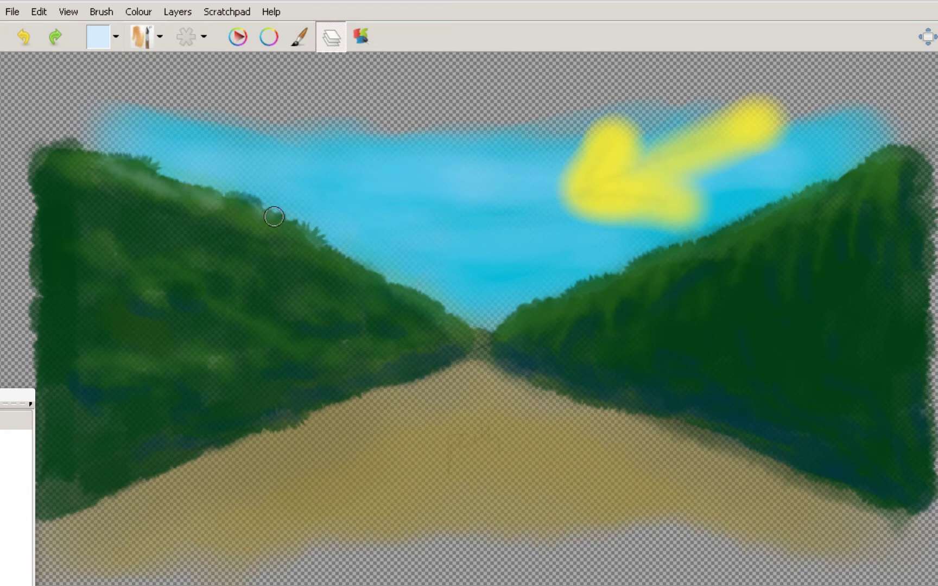
left_click(24, 37)
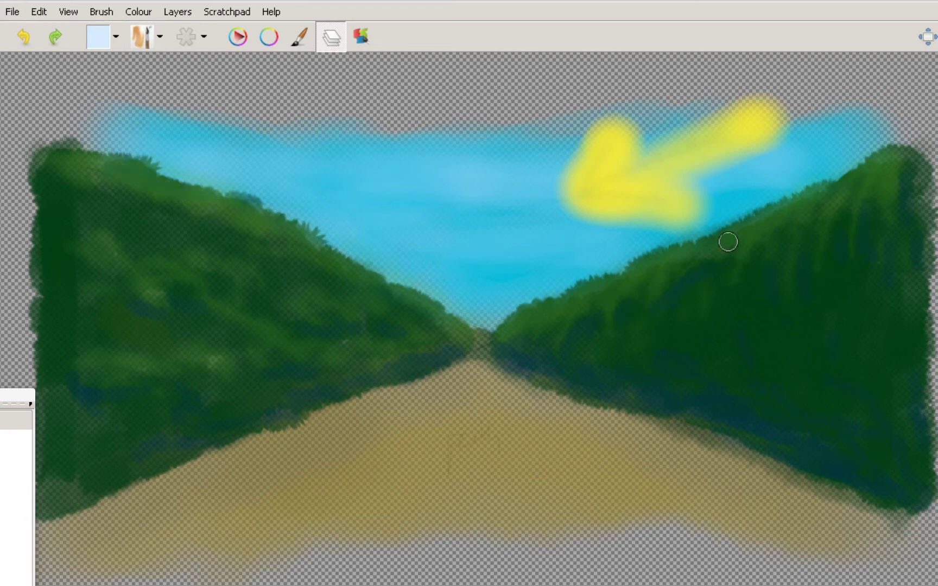
Paint pale blue highlights along the upper edges of the right and left hedges
mouse_move(640, 257)
left_mouse_down()
mouse_move(659, 255)
mouse_move(510, 310)
mouse_move(489, 330)
left_mouse_up()
left_click_drag(726, 238, 708, 251)
left_click_drag(766, 218, 744, 251)
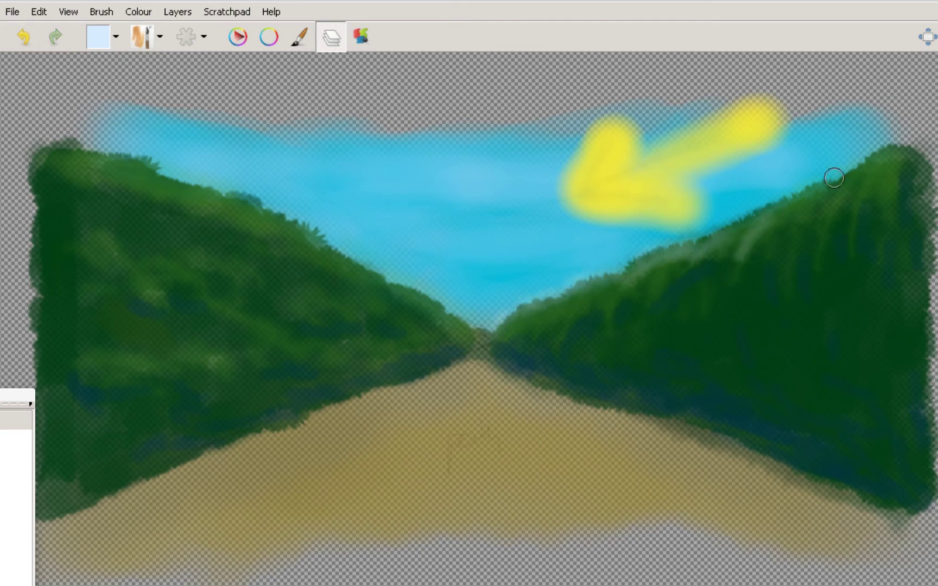
mouse_move(786, 207)
left_mouse_down()
mouse_move(852, 182)
mouse_move(827, 217)
left_mouse_up()
left_click_drag(891, 152, 889, 211)
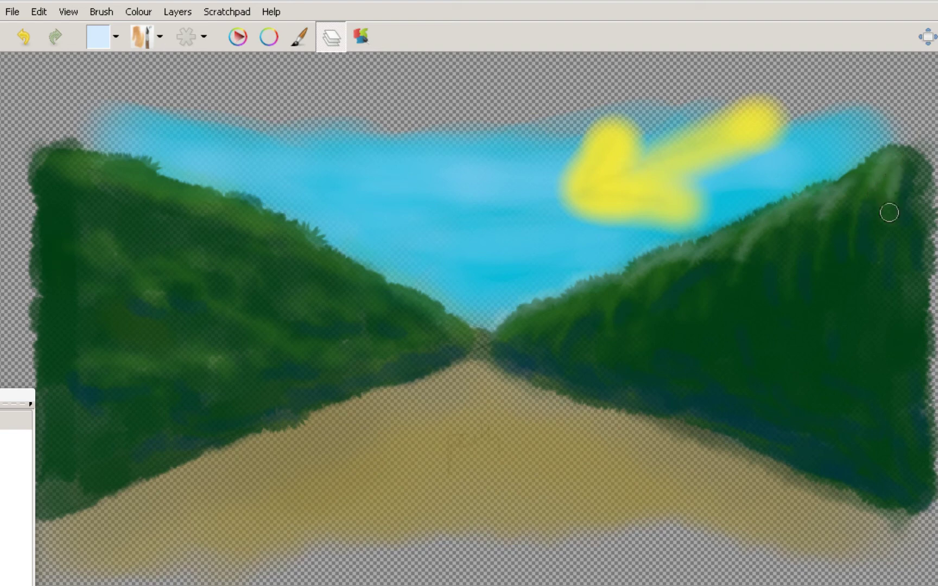
left_click_drag(873, 173, 810, 233)
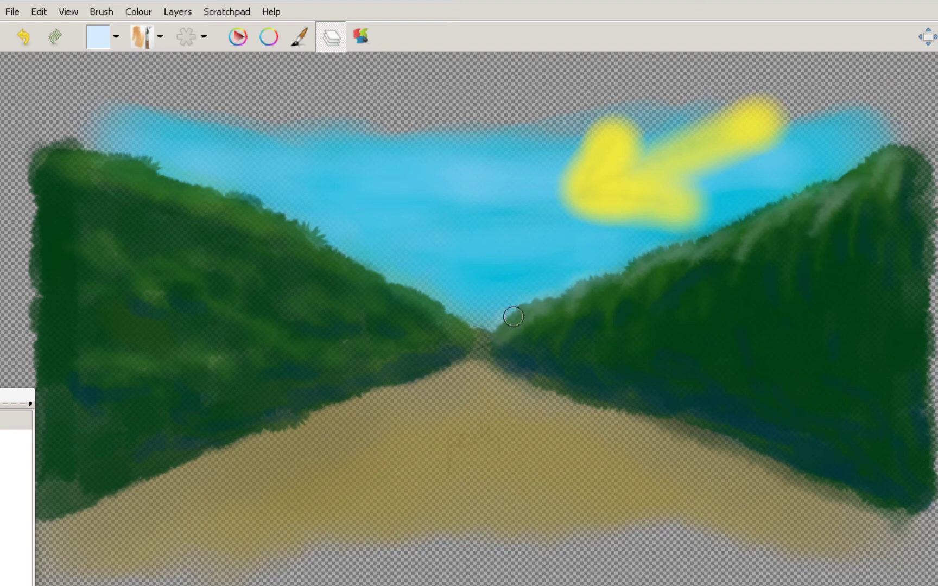
left_click_drag(309, 236, 384, 276)
mouse_move(297, 223)
left_mouse_down()
mouse_move(178, 194)
mouse_move(164, 168)
mouse_move(68, 151)
left_mouse_up()
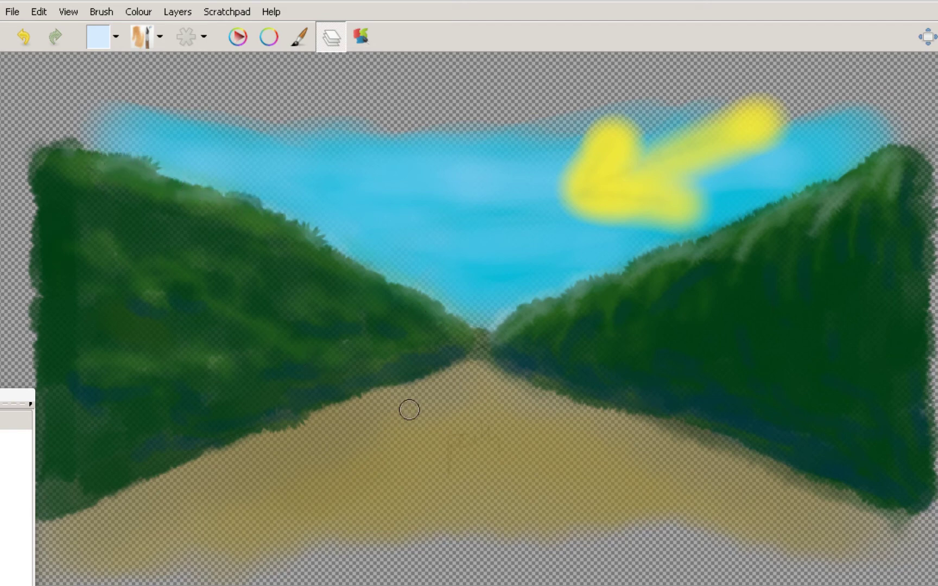
Switch to an empty layer lower in the stack and set up the orange-swatch paintbrush preset with a larger radius
key("ctrl+n")
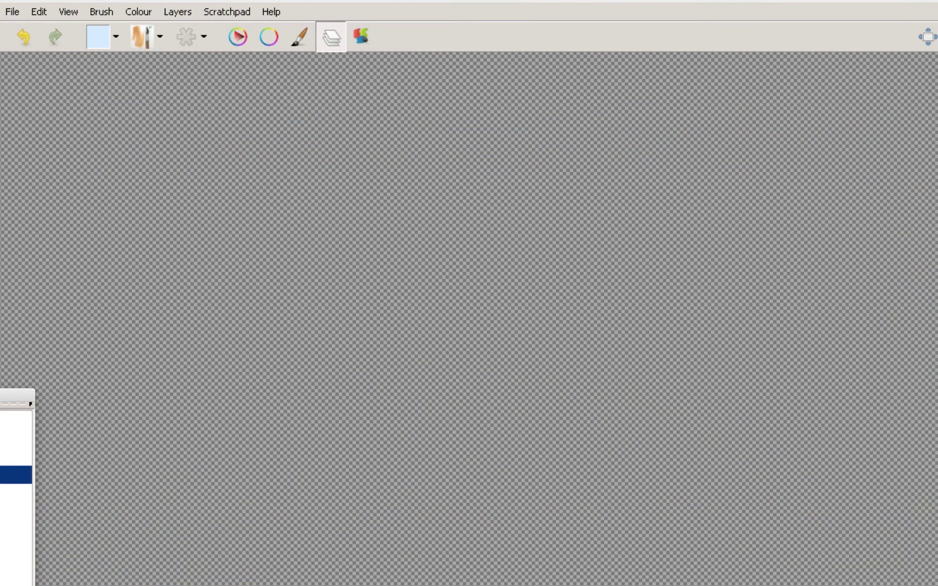
key("ctrl+z")
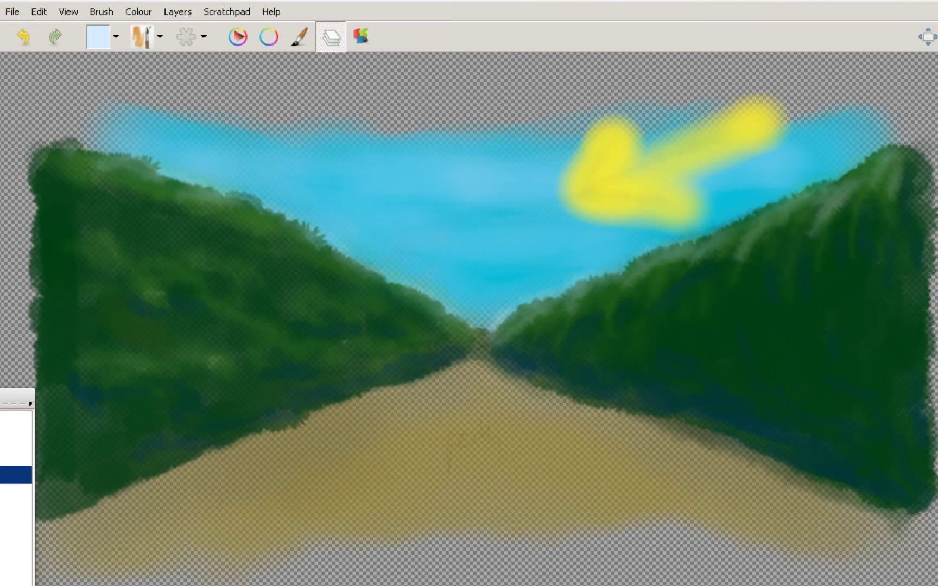
left_click(150, 40)
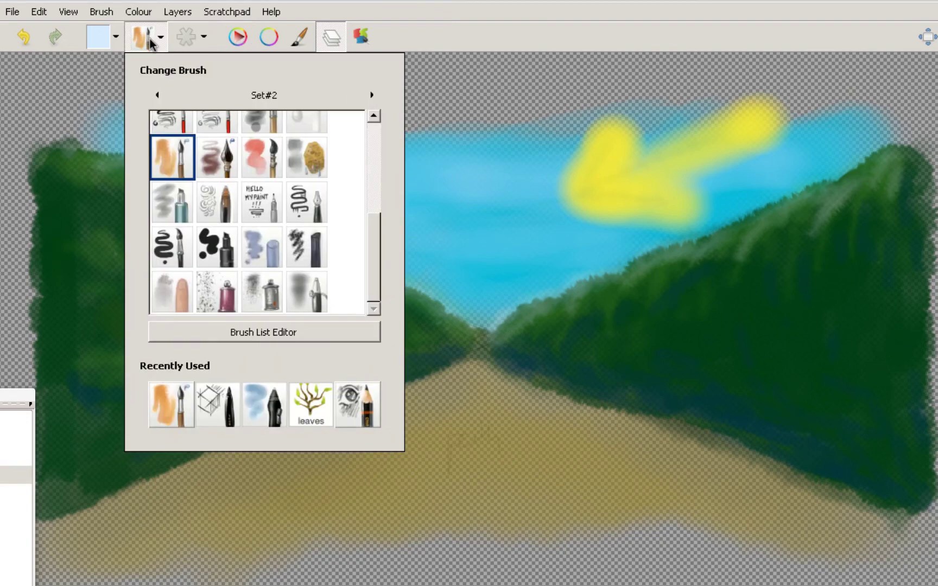
left_click(168, 161)
left_click(204, 37)
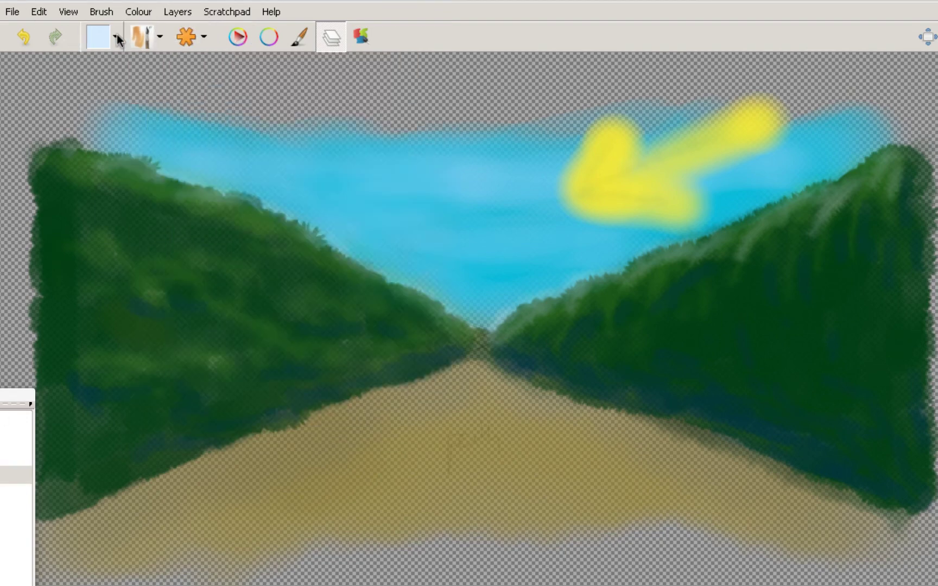
Set the paint colour to dark olive and paint over the right side of the path beside the hedge
left_click(117, 37)
left_click(218, 100)
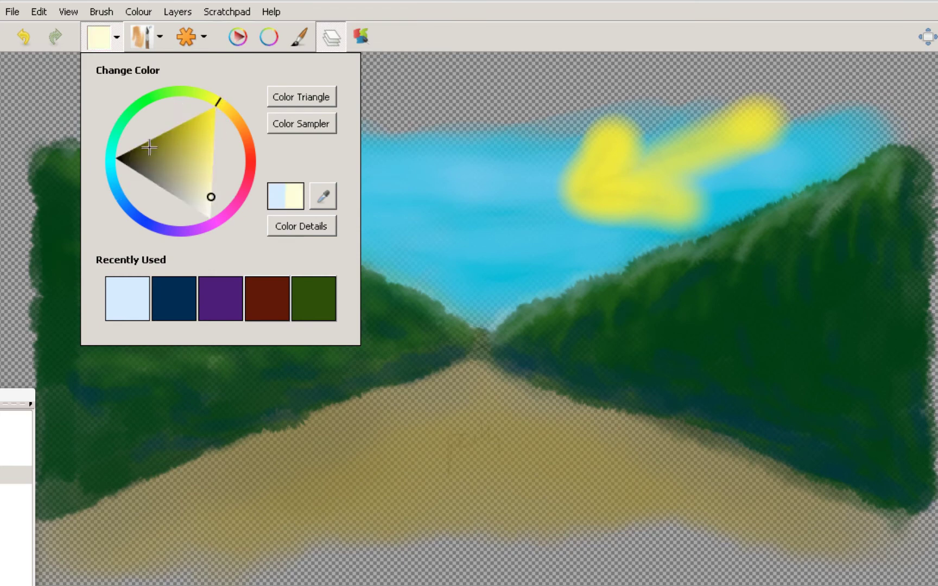
left_click(149, 146)
mouse_move(547, 406)
left_mouse_down()
mouse_move(774, 499)
mouse_move(745, 478)
mouse_move(574, 439)
mouse_move(519, 415)
mouse_move(787, 501)
mouse_move(779, 478)
mouse_move(864, 533)
mouse_move(845, 516)
mouse_move(900, 534)
mouse_move(677, 447)
mouse_move(515, 411)
mouse_move(499, 389)
mouse_move(681, 440)
mouse_move(863, 517)
left_mouse_up()
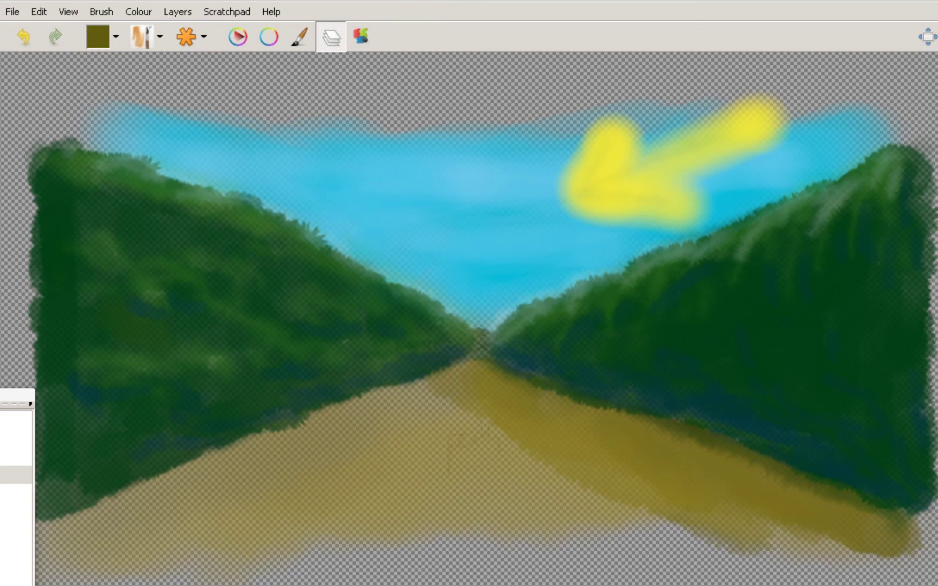
Raise the olive path layer in the stack, lower it by one position, and extend the olive strokes over the whole path
key("ctrl+y")
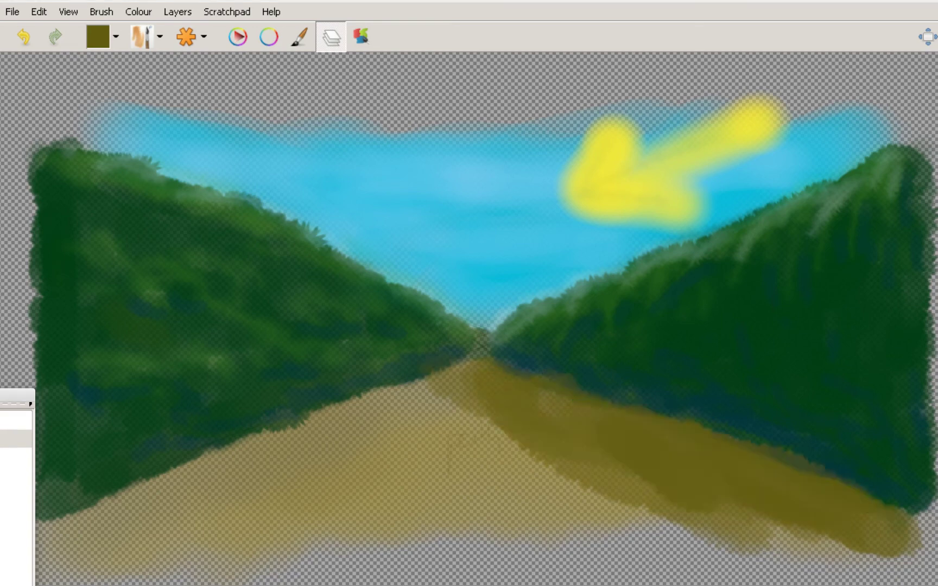
key("ctrl+z")
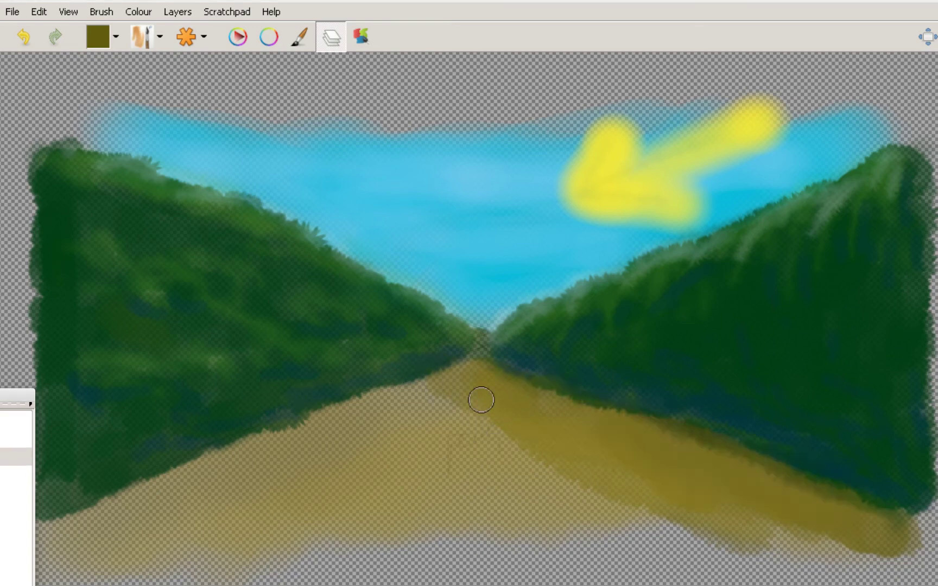
mouse_move(481, 400)
left_mouse_down()
mouse_move(491, 382)
mouse_move(568, 450)
mouse_move(836, 572)
mouse_move(824, 533)
mouse_move(871, 539)
mouse_move(794, 559)
mouse_move(912, 529)
left_mouse_up()
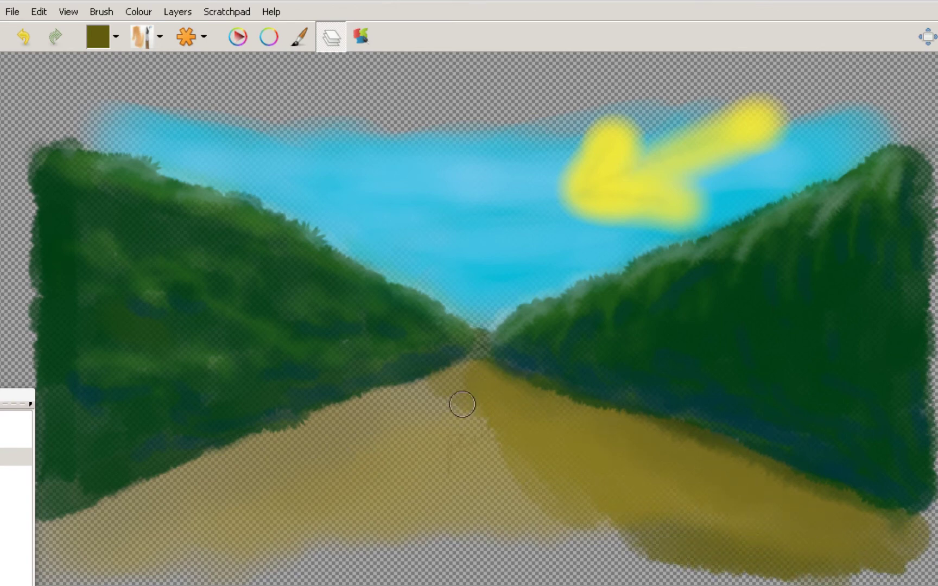
mouse_move(260, 478)
left_mouse_down()
mouse_move(84, 540)
mouse_move(237, 520)
mouse_move(471, 394)
mouse_move(513, 508)
mouse_move(545, 504)
mouse_move(503, 415)
left_mouse_up()
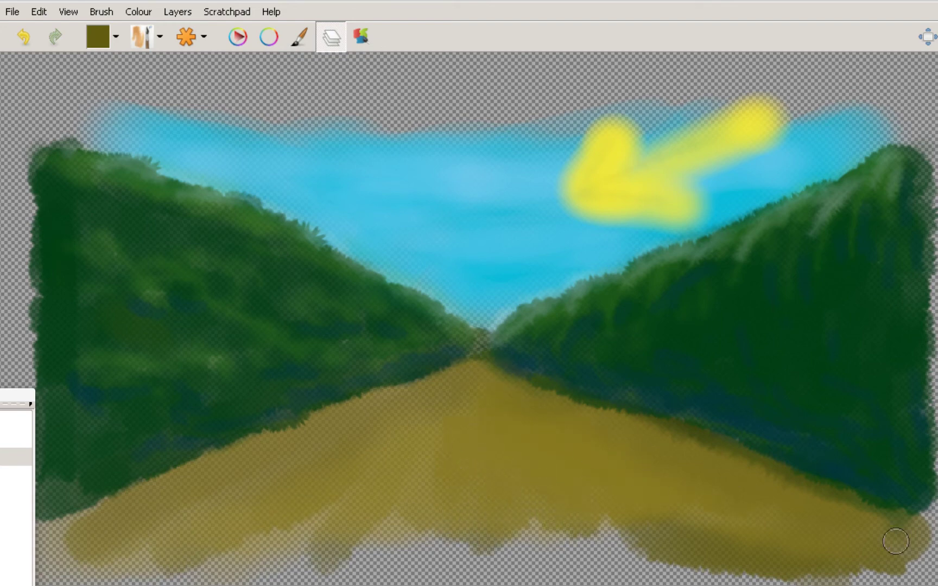
Set the paint colour to very dark olive grey, test shading along the path's right side, and undo it
left_click(98, 34)
left_click(130, 155)
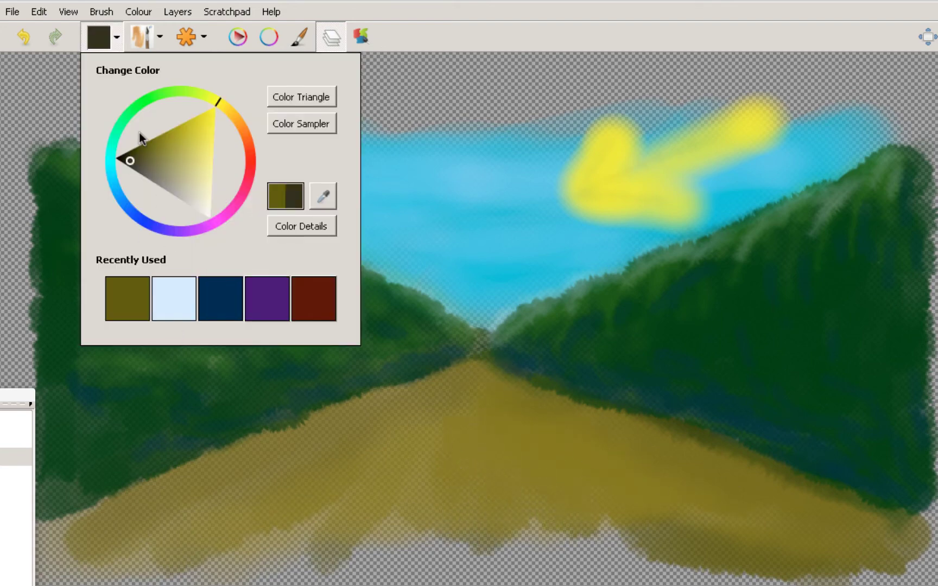
mouse_move(559, 418)
left_mouse_down()
mouse_move(535, 402)
mouse_move(789, 503)
left_mouse_up()
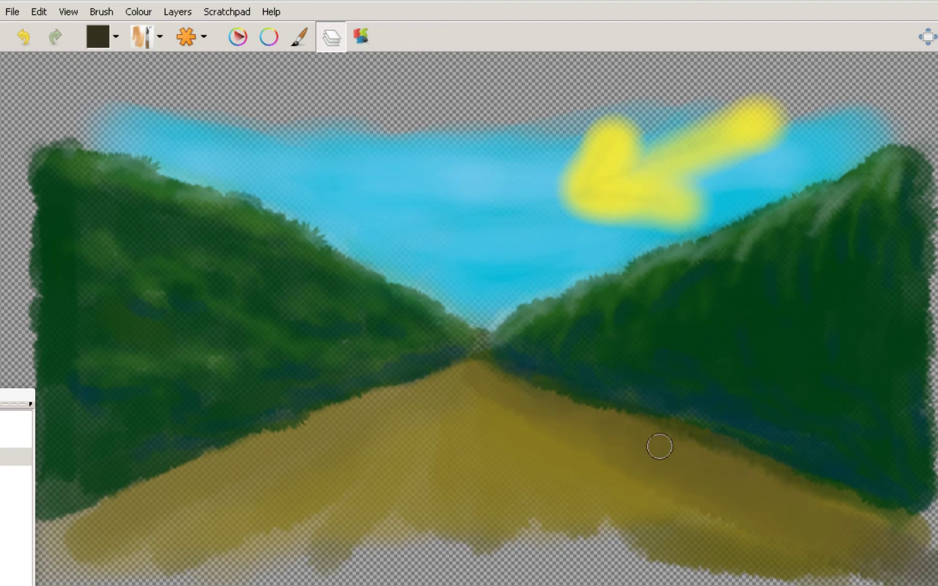
left_click(26, 36)
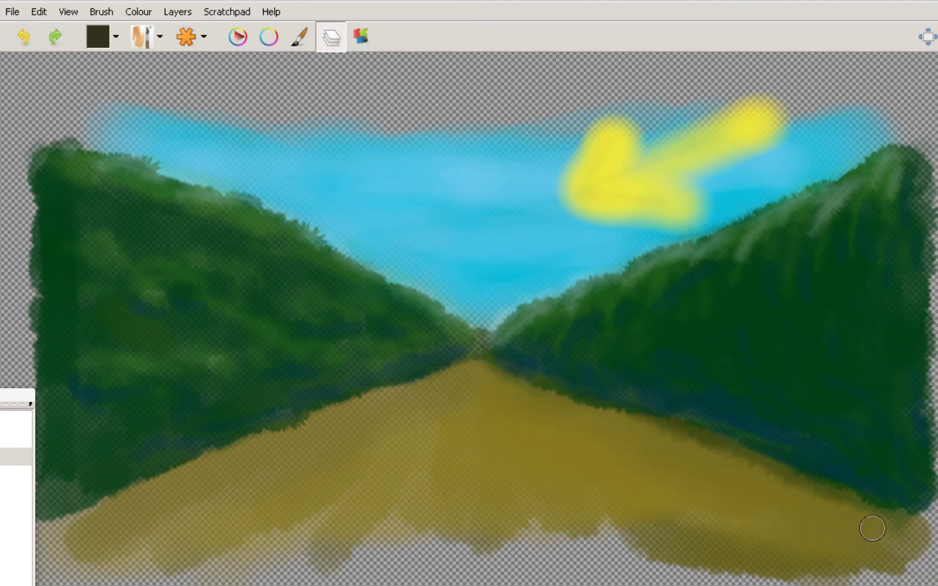
Try dark shading at the path's far end, undo it, and shade the path's right side along the hedge
left_click_drag(506, 378, 479, 352)
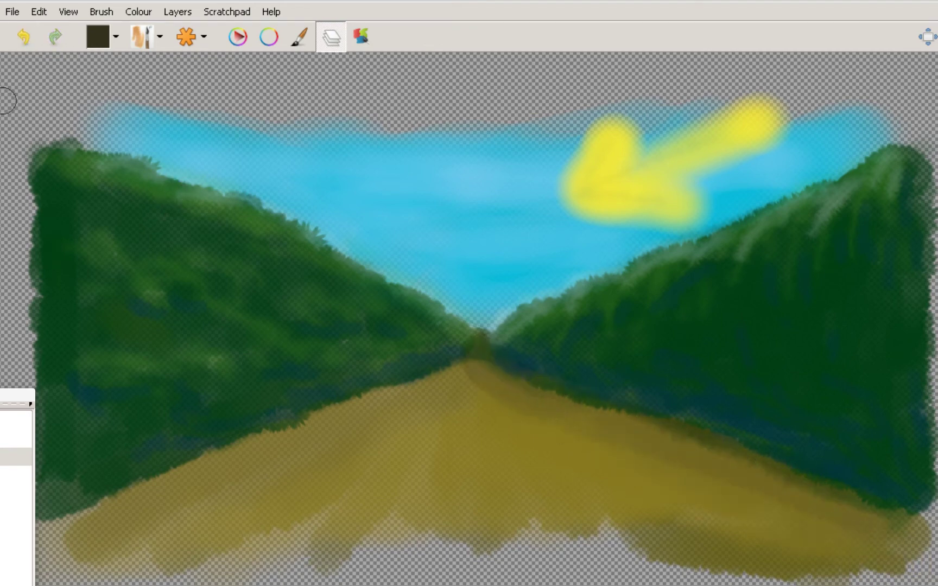
left_click(23, 36)
left_click_drag(591, 412, 633, 436)
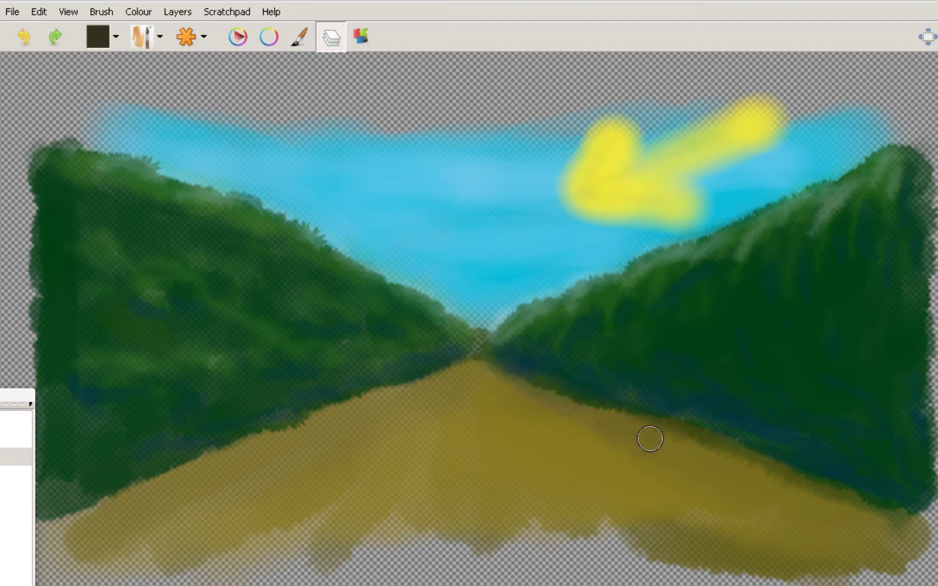
mouse_move(509, 356)
left_mouse_down()
mouse_move(791, 527)
mouse_move(812, 498)
mouse_move(864, 520)
mouse_move(879, 561)
mouse_move(810, 553)
mouse_move(863, 565)
mouse_move(789, 565)
mouse_move(810, 559)
left_mouse_up()
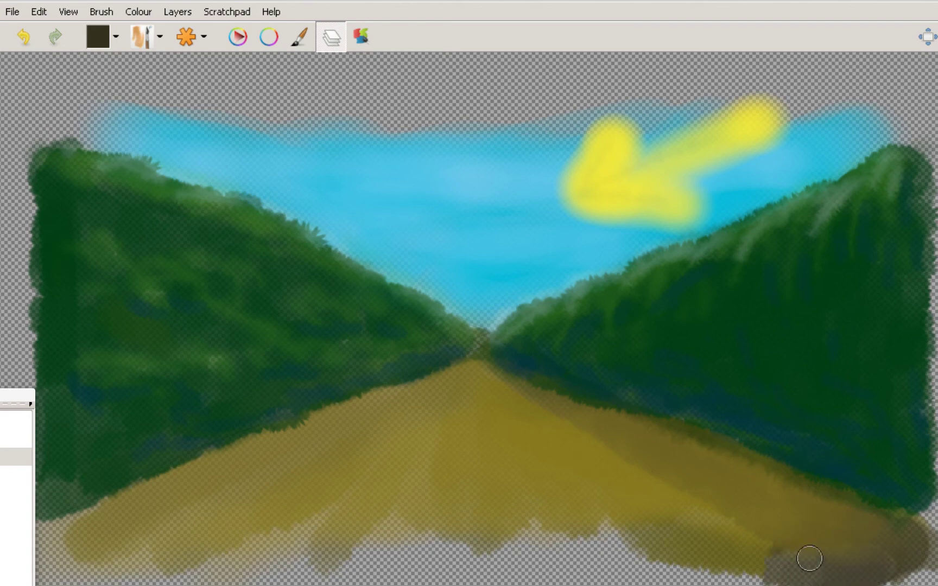
Lower the brush's hardness and opacity, undo a test stroke on the path, and softly shade the path's lower left edge
left_click(202, 37)
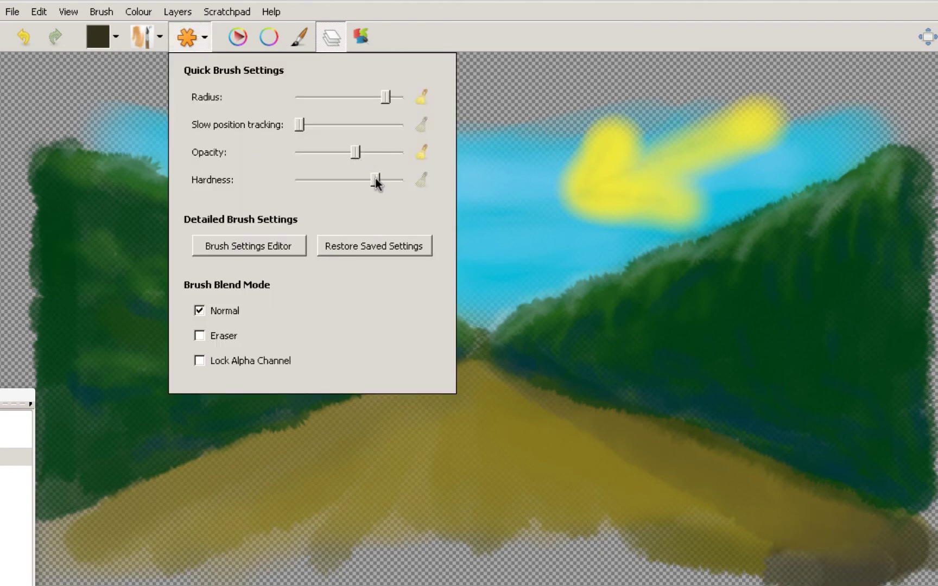
mouse_move(376, 181)
left_mouse_down()
mouse_move(331, 181)
mouse_move(328, 153)
left_mouse_up()
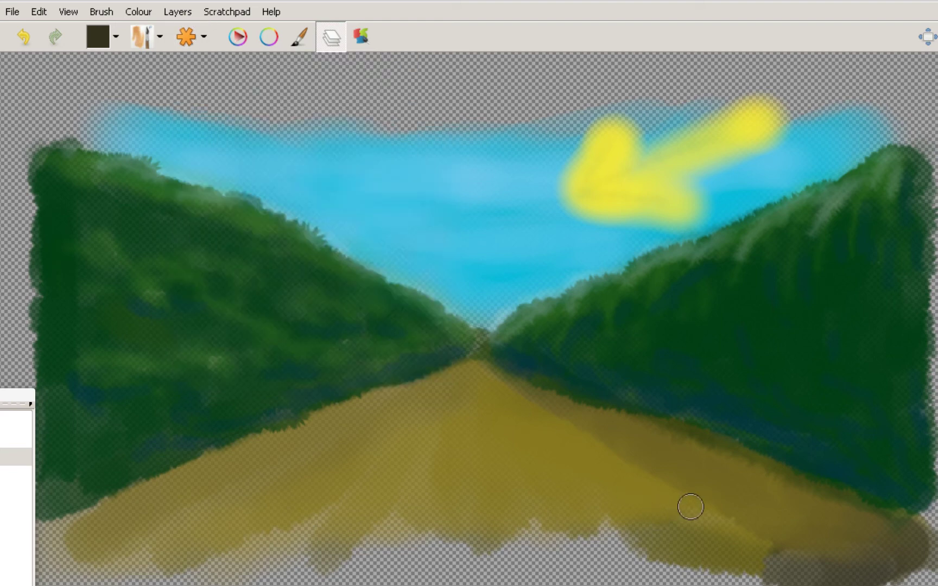
mouse_move(690, 507)
left_mouse_down()
mouse_move(762, 542)
mouse_move(618, 454)
mouse_move(560, 442)
mouse_move(542, 429)
left_mouse_up()
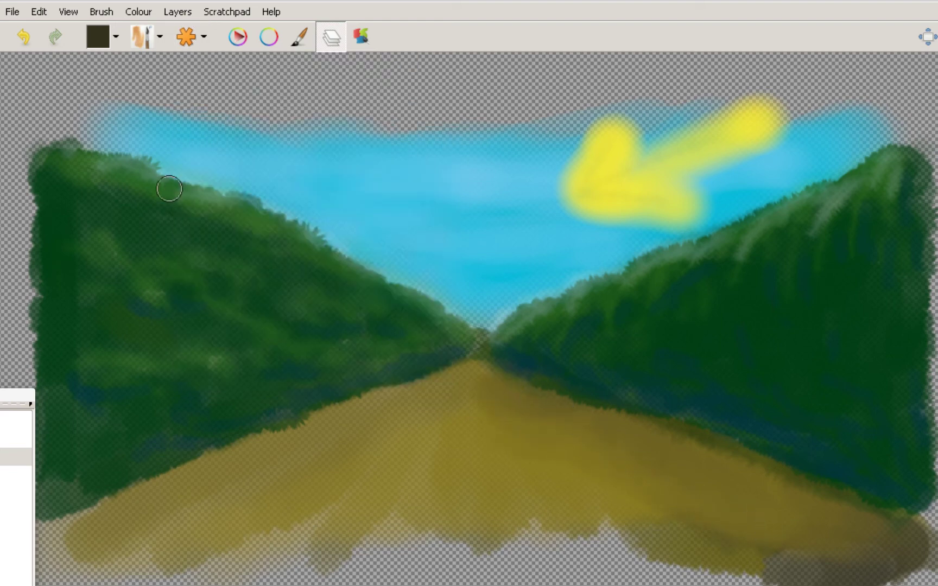
left_click(21, 39)
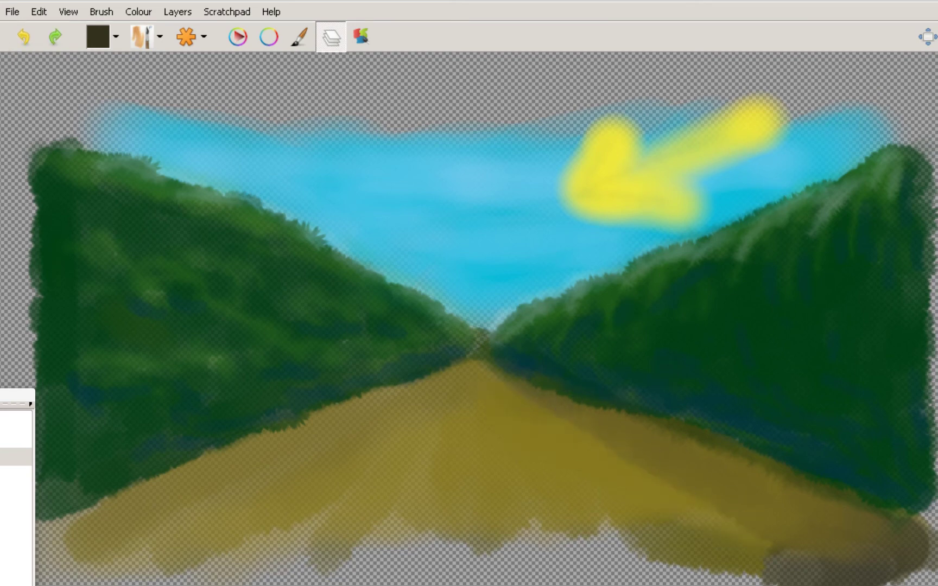
left_click_drag(51, 534, 95, 506)
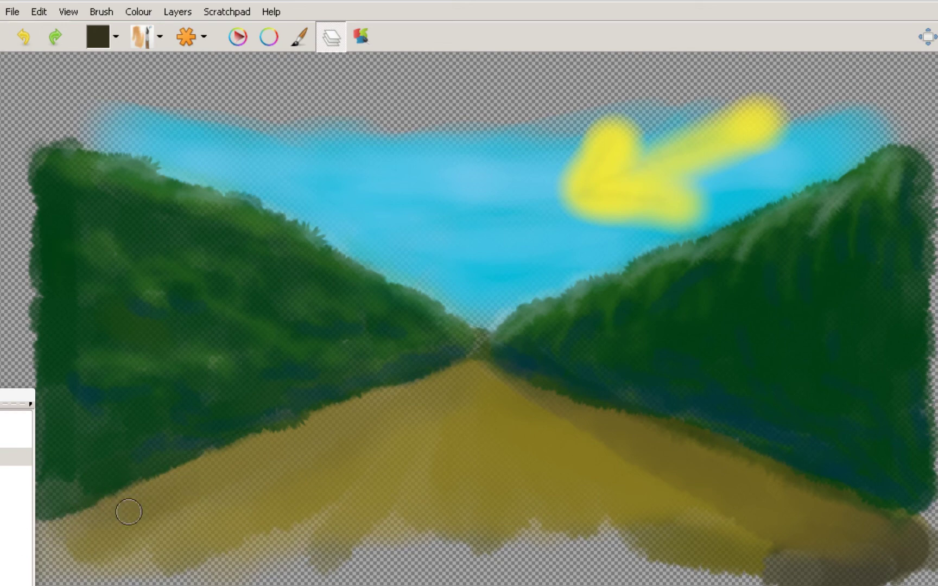
Set the paint colour to yellow and brighten the path's left-centre from its far end downward
mouse_move(109, 36)
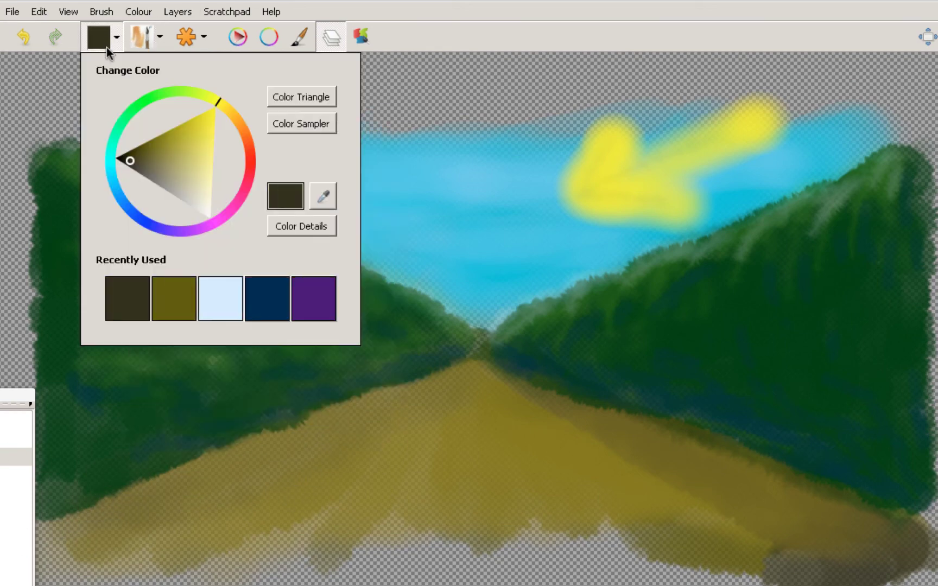
left_click(195, 130)
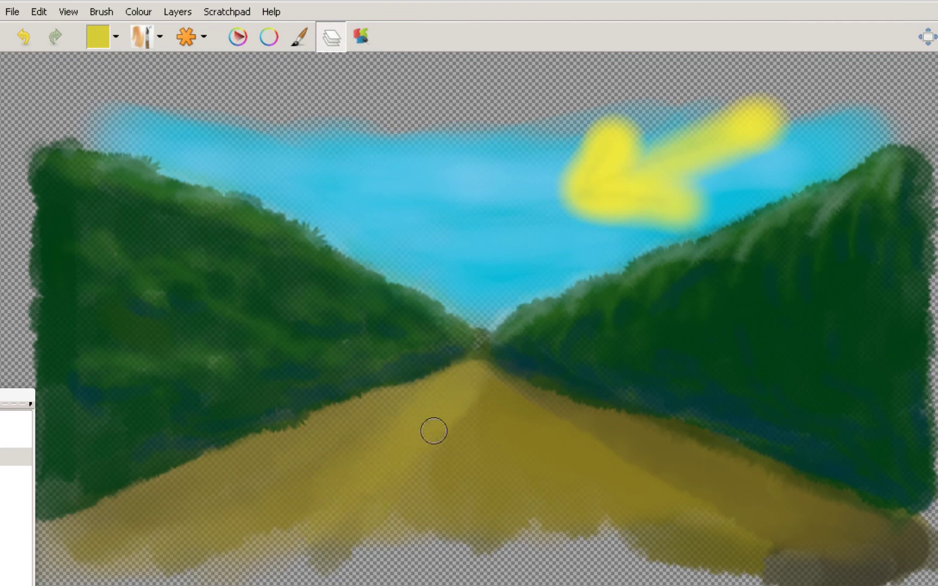
mouse_move(459, 416)
left_mouse_down()
mouse_move(452, 539)
mouse_move(425, 484)
mouse_move(455, 490)
left_mouse_up()
Reuse the recent light blue colour on the next layer down, try a soft cloud in the sky, and undo it
left_click(115, 38)
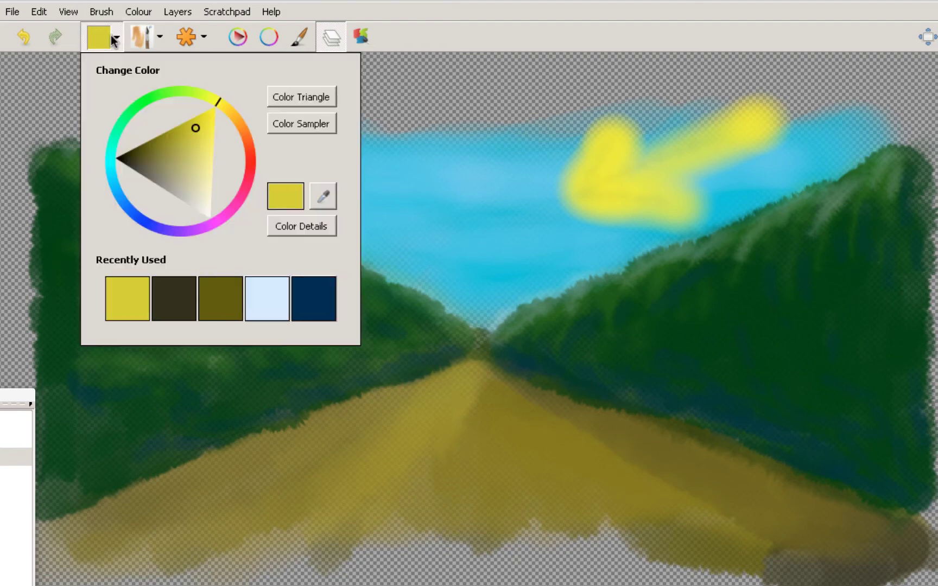
left_click(268, 312)
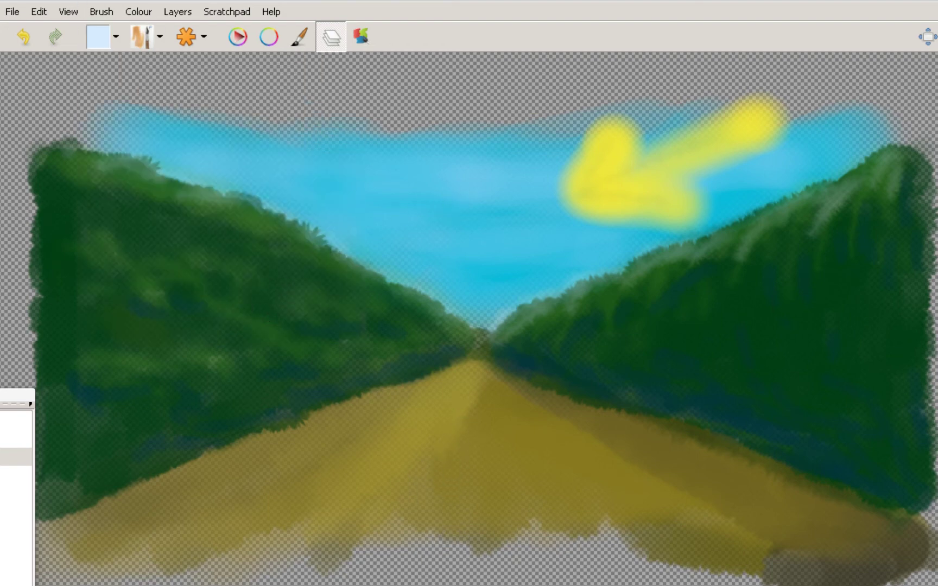
key("Page_Down")
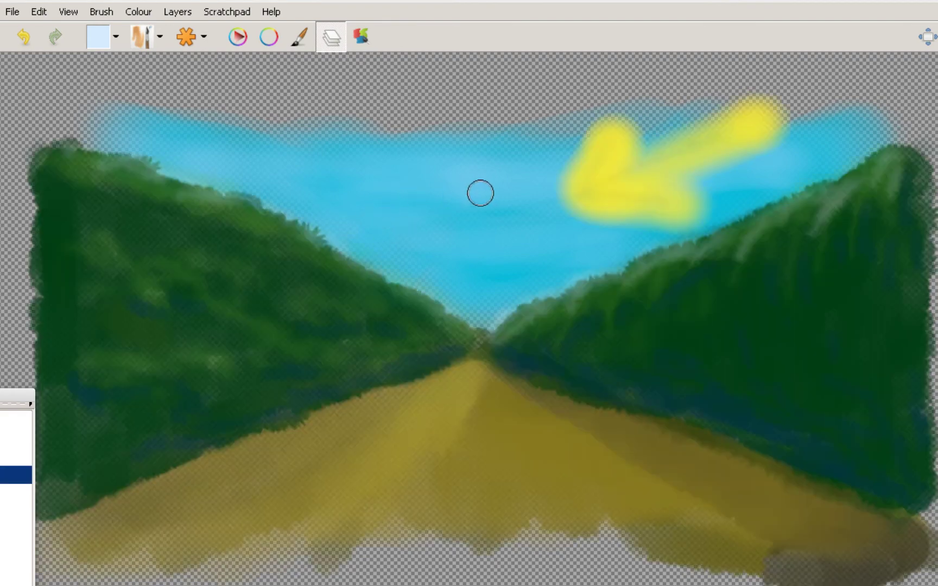
mouse_move(412, 190)
left_mouse_down()
mouse_move(465, 197)
mouse_move(393, 186)
mouse_move(398, 197)
left_mouse_up()
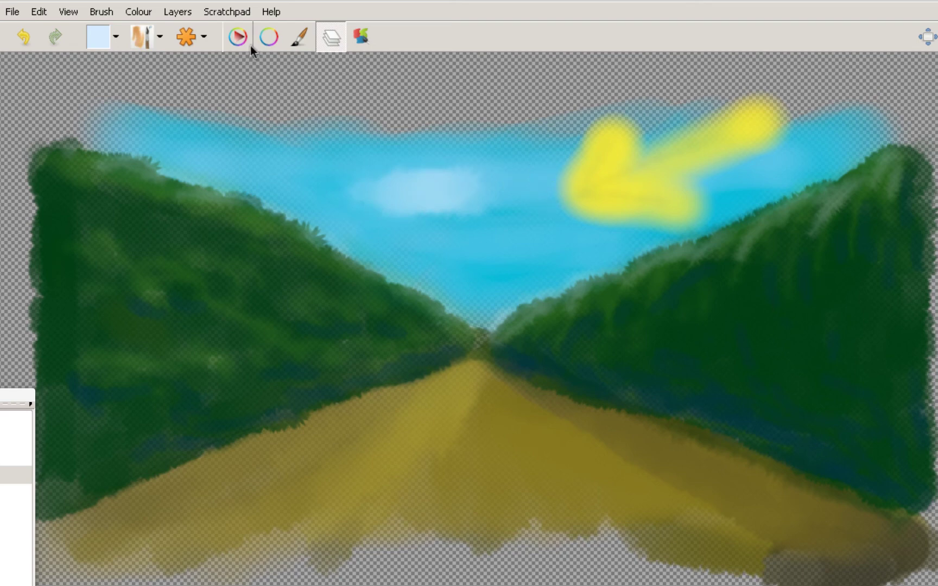
left_click(25, 37)
Raise the brush's hardness and opacity, try a pale dab in the sky, and undo it
left_click(145, 37)
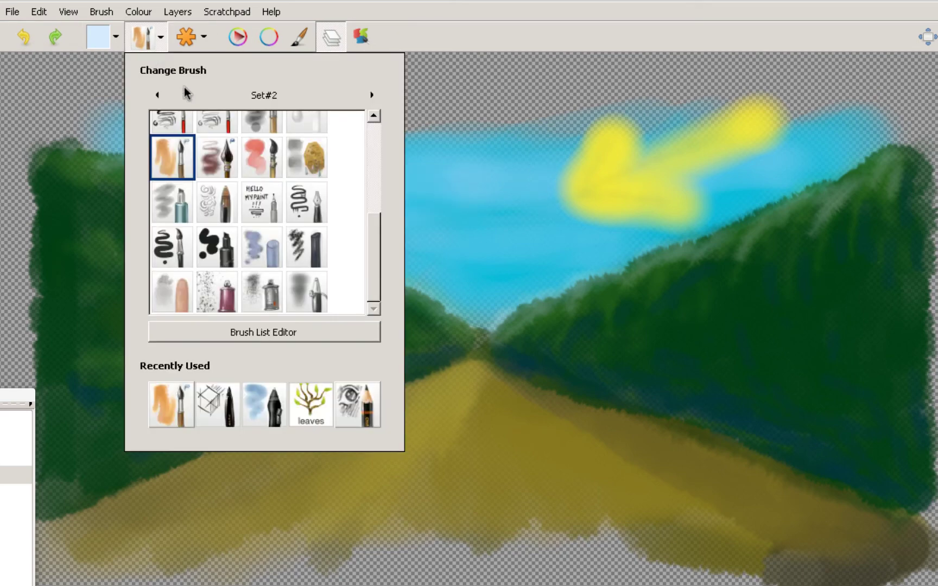
left_click(193, 43)
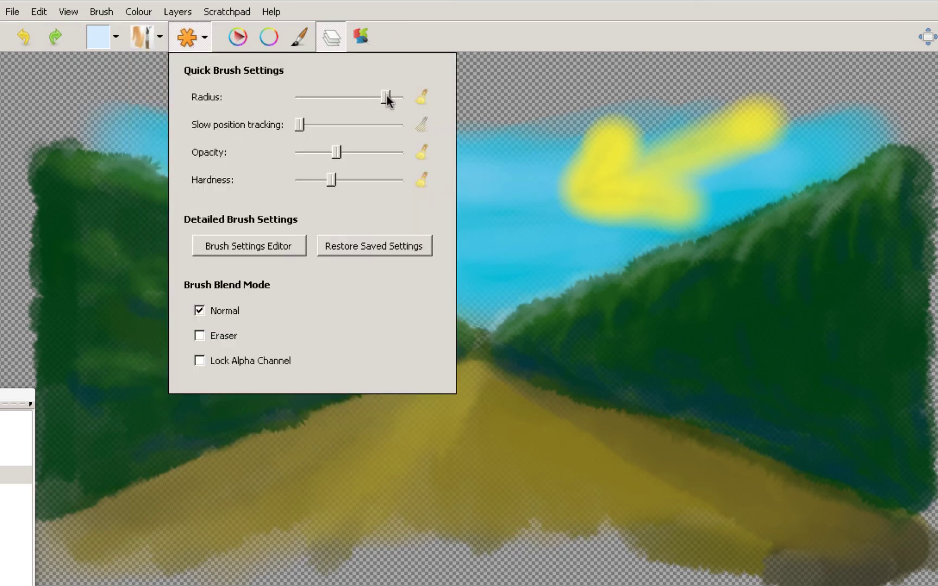
left_click_drag(331, 180, 373, 179)
left_click_drag(337, 152, 368, 152)
left_click(458, 170)
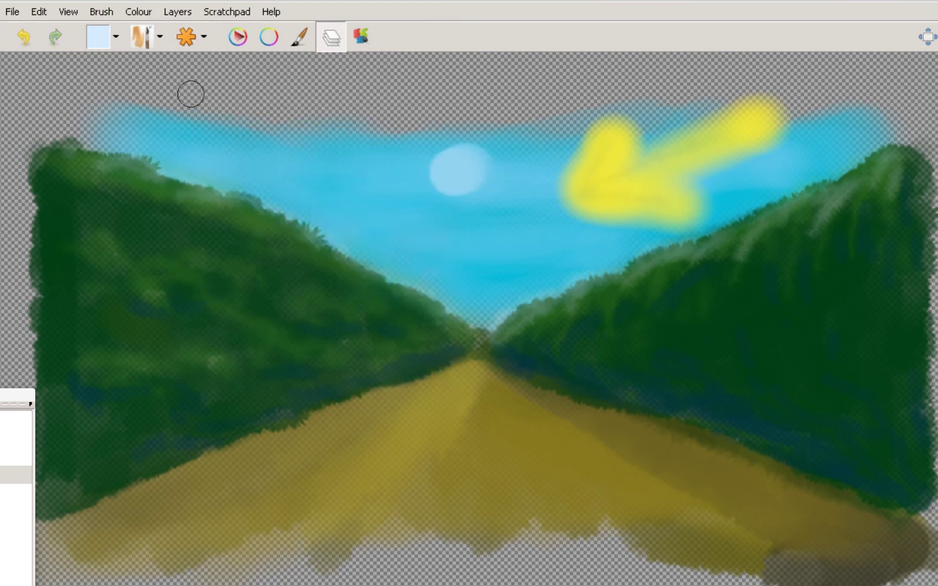
left_click(33, 42)
Try a small cloud with the textured blue stick brush and undo it
left_click(142, 40)
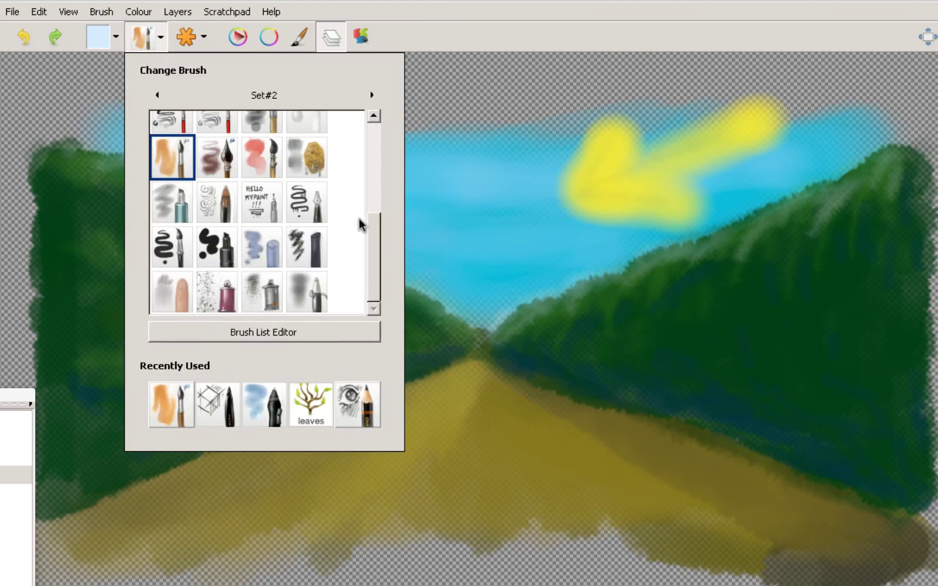
left_click(250, 247)
mouse_move(416, 186)
left_mouse_down()
mouse_move(387, 184)
mouse_move(395, 179)
left_mouse_up()
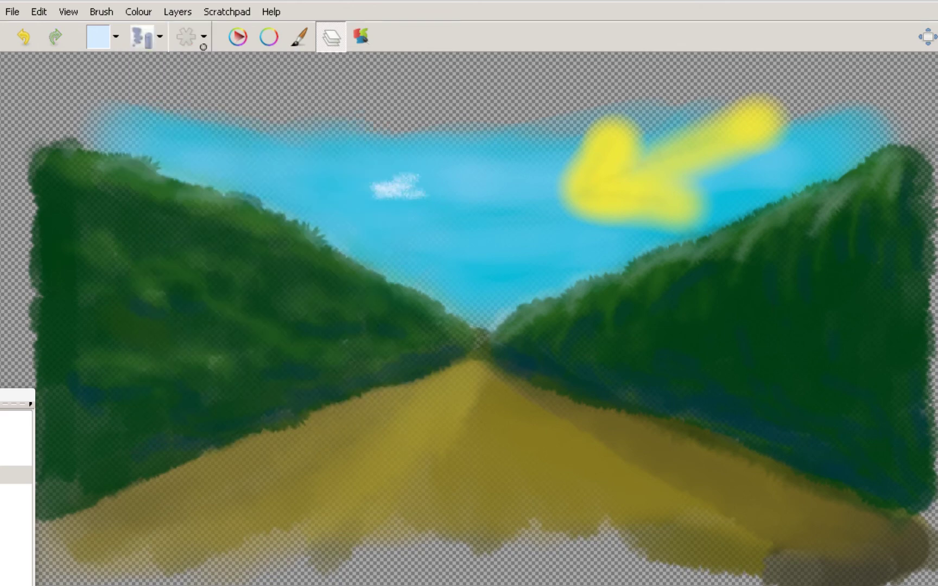
key("ctrl+z")
Switch to the wet brush with the red stroke preview and paint a light blue cloud left of centre in the sky
left_click(142, 38)
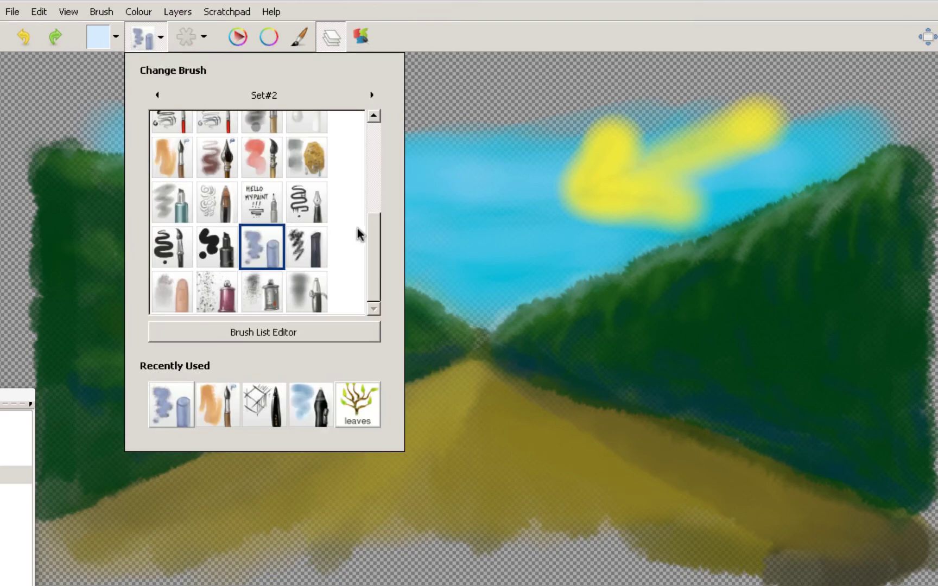
left_click_drag(368, 244, 369, 141)
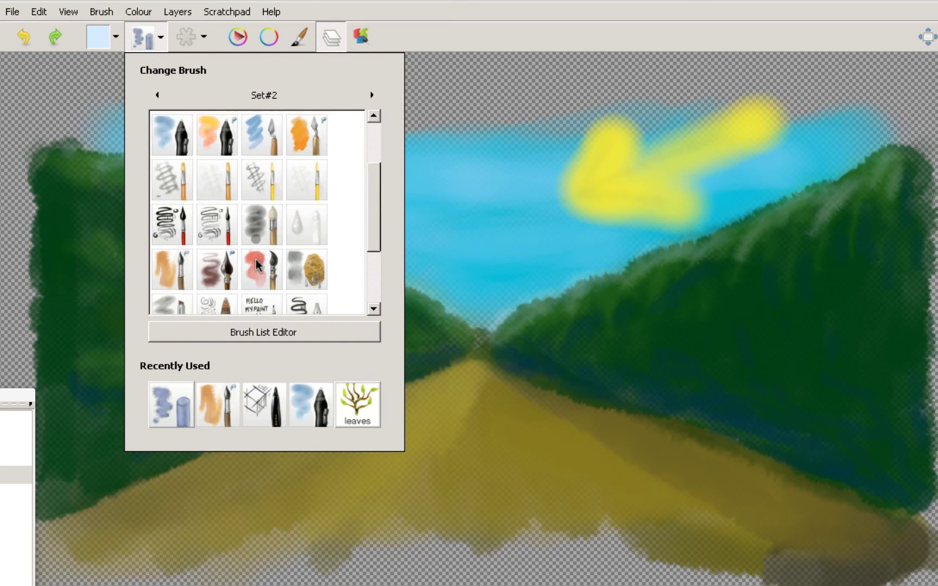
left_click(257, 265)
mouse_move(395, 190)
left_mouse_down()
mouse_move(347, 195)
mouse_move(404, 192)
mouse_move(412, 176)
mouse_move(377, 177)
mouse_move(383, 190)
mouse_move(464, 192)
mouse_move(397, 185)
mouse_move(422, 192)
mouse_move(370, 198)
mouse_move(397, 189)
left_mouse_up()
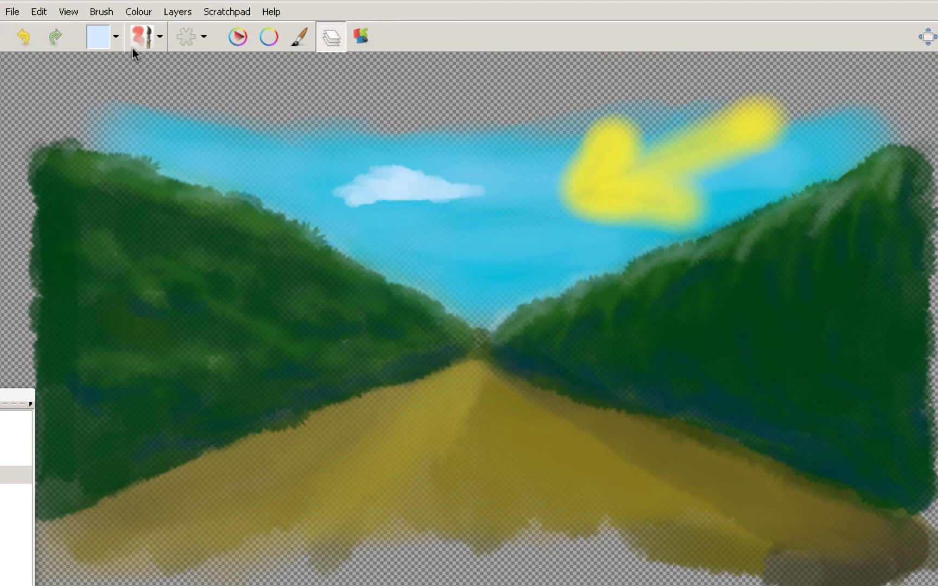
Shade the cloud with light grey, and set the paint colour to pale blue-grey
left_click(103, 38)
left_click(176, 134)
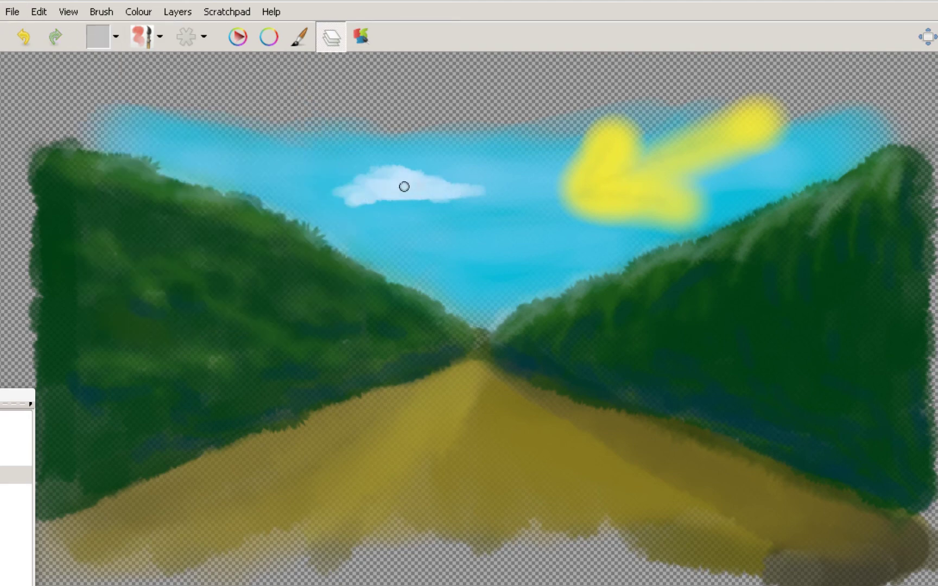
left_click_drag(353, 201, 441, 193)
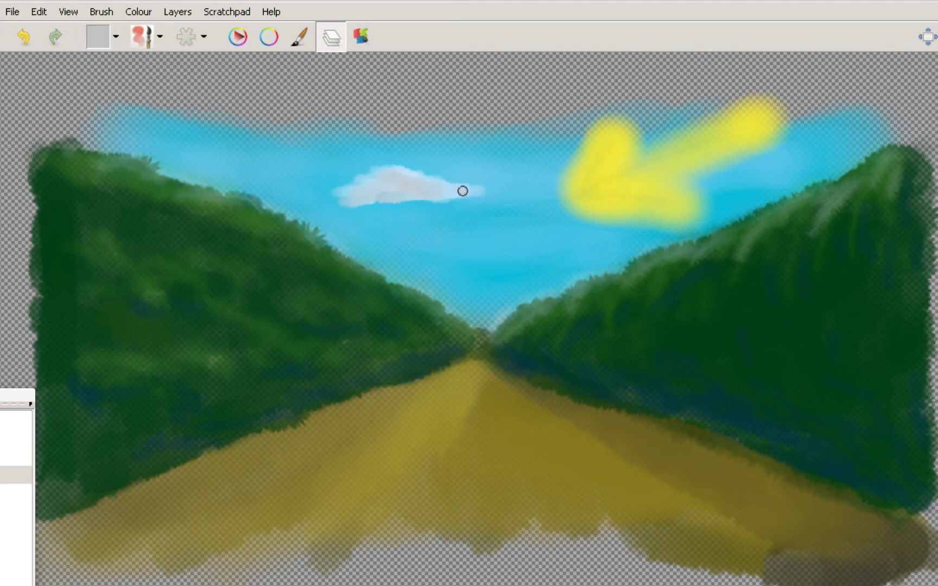
left_click(118, 34)
left_click(179, 124)
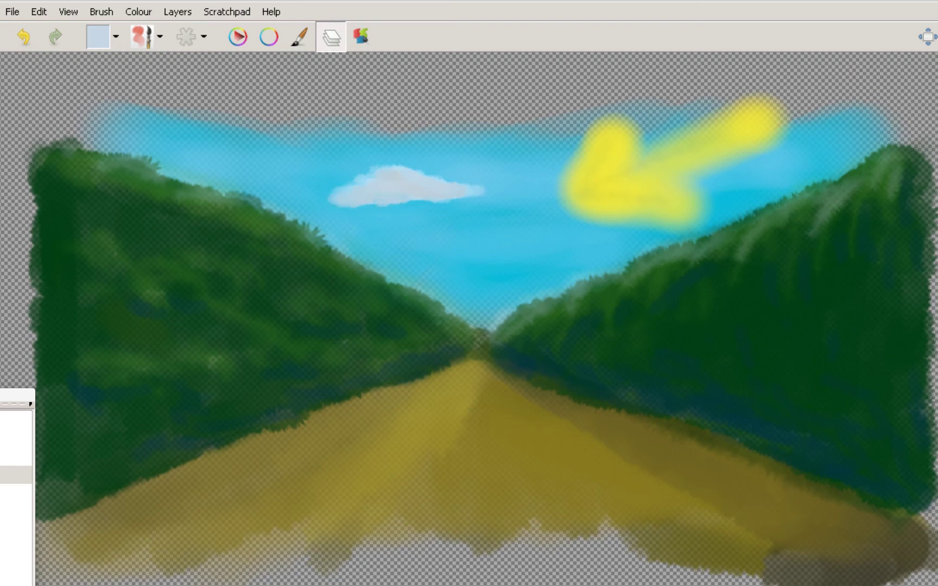
Select the uppermost visible layer, set the paint colour to near-white blue, and lighten the cloud
left_click(17, 421)
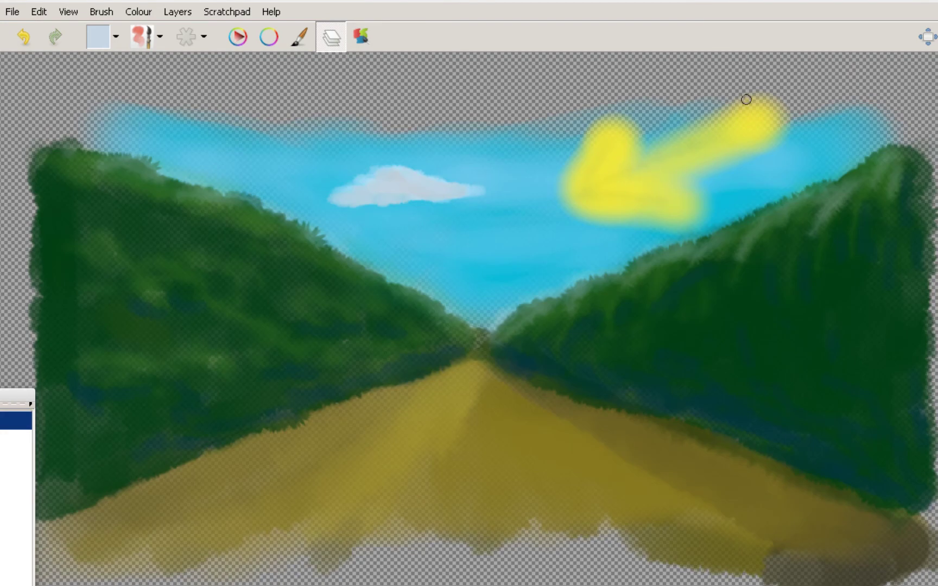
left_click(100, 38)
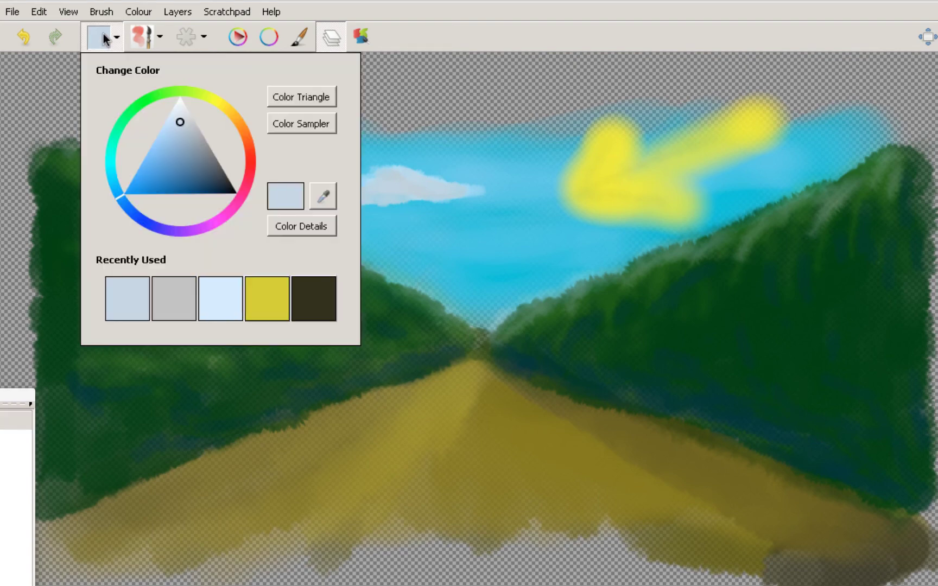
left_click(197, 105)
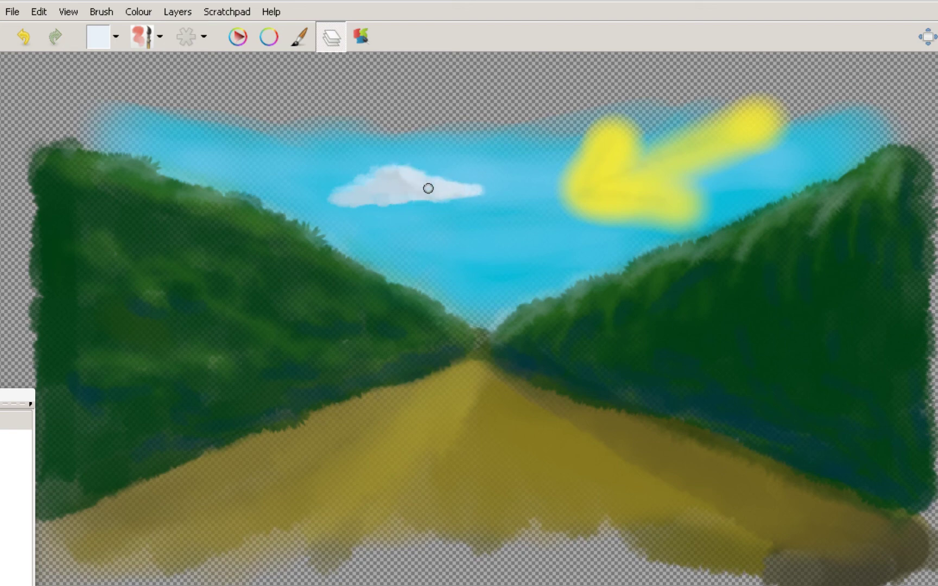
Reduce the brush radius, raise its opacity and hardness, and add crisp near-white highlights to the cloud
left_click(188, 37)
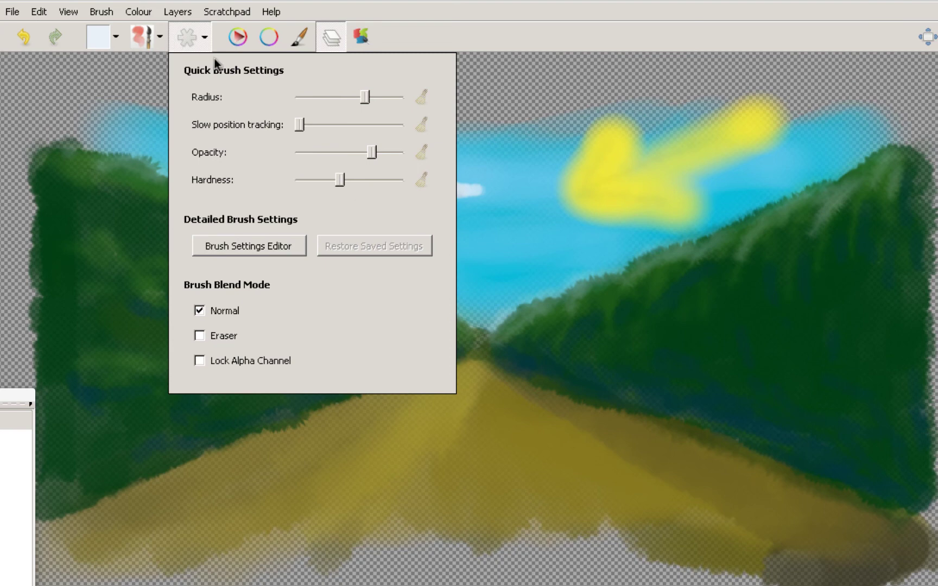
left_click_drag(365, 99, 341, 100)
left_click_drag(372, 153, 398, 152)
left_click_drag(341, 180, 360, 179)
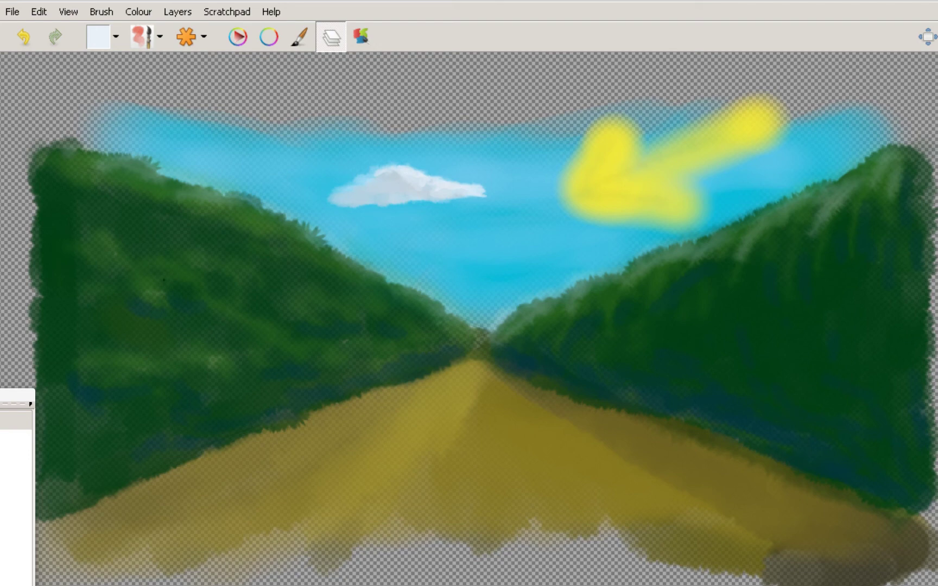
Switch to the eraser brush and erase the yellow light-direction arrow from its layer
left_click(16, 421)
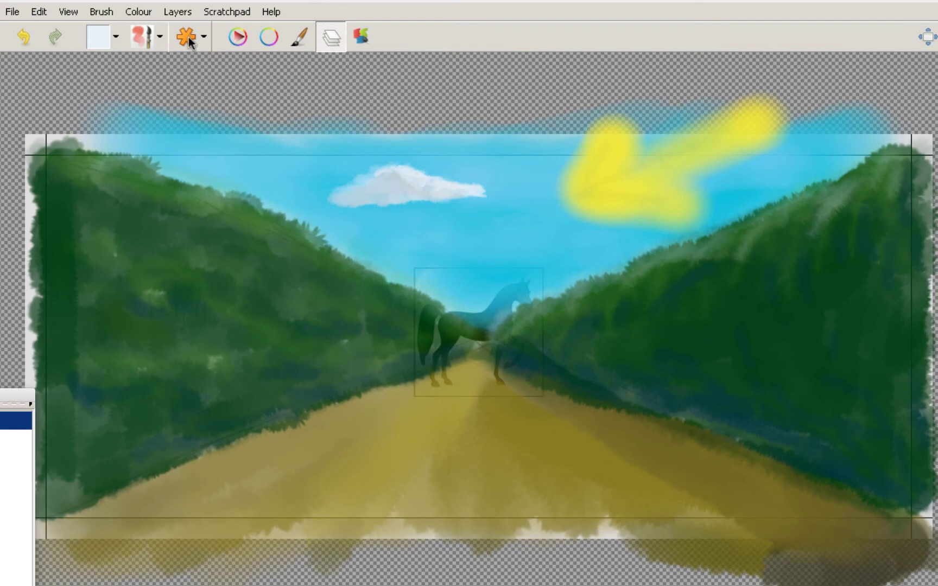
left_click(142, 36)
mouse_move(379, 176)
left_mouse_down()
mouse_move(379, 220)
mouse_move(332, 117)
left_mouse_up()
scroll(336, 133, "down", 5)
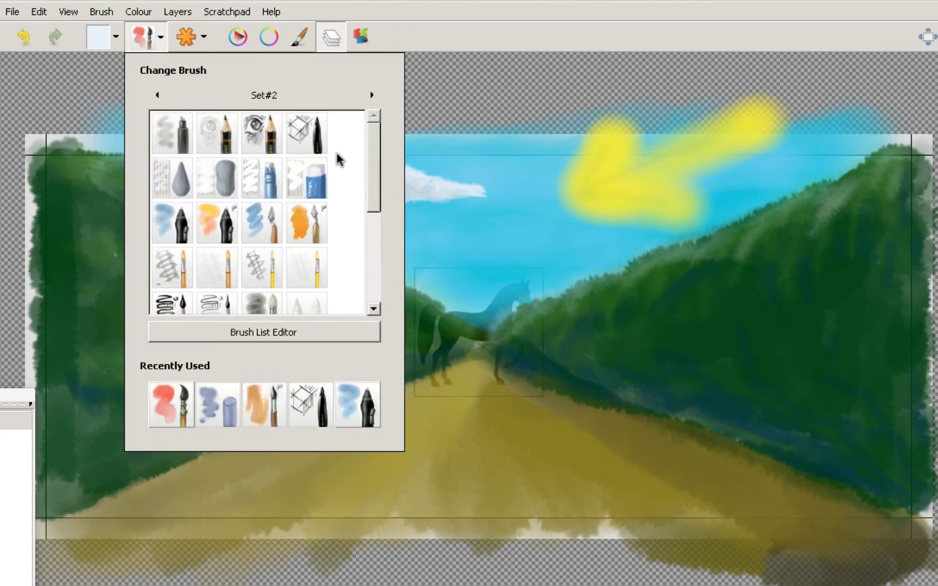
left_click(310, 174)
mouse_move(607, 136)
left_mouse_down()
mouse_move(600, 167)
mouse_move(662, 143)
mouse_move(607, 140)
mouse_move(622, 116)
mouse_move(570, 183)
mouse_move(561, 216)
mouse_move(651, 181)
mouse_move(644, 210)
mouse_move(699, 200)
mouse_move(642, 227)
mouse_move(702, 213)
mouse_move(707, 164)
mouse_move(724, 149)
mouse_move(685, 136)
mouse_move(636, 161)
mouse_move(758, 126)
mouse_move(789, 102)
mouse_move(741, 101)
mouse_move(658, 134)
left_mouse_up()
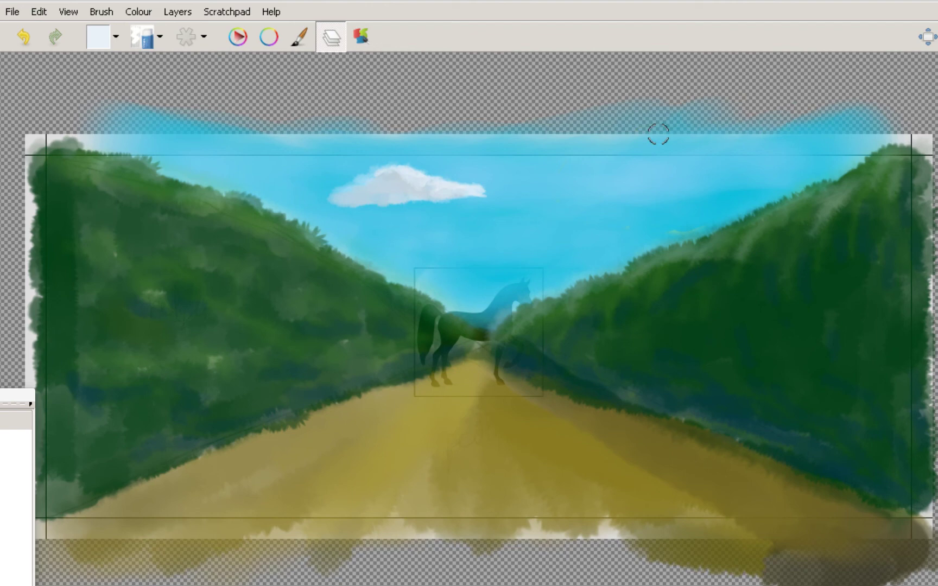